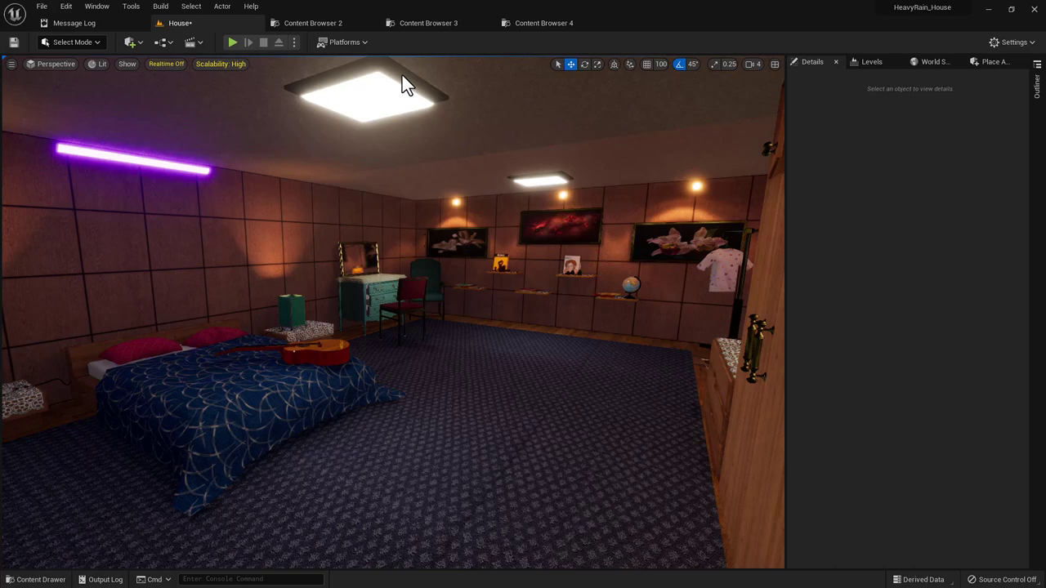
# Tour the bedroom scene from the bed and rug across to the wall paintings and the clothes rack
pyautogui.moveTo(415, 364)
pyautogui.mouseDown(button='right')
pyautogui.moveTo(254, 364)
pyautogui.moveTo(752, 365)
pyautogui.moveTo(425, 365)
pyautogui.mouseUp(button='right')
pyautogui.press('s')
pyautogui.moveTo(229, 498); pyautogui.dragTo(515, 494)
pyautogui.press('w')
pyautogui.moveTo(392, 327); pyautogui.dragTo(310, 311, button='right')
pyautogui.moveTo(425, 455); pyautogui.dragTo(266, 433)
pyautogui.press('w')
pyautogui.moveTo(392, 310)
pyautogui.mouseDown(button='right')
pyautogui.moveTo(458, 327)
pyautogui.moveTo(433, 331)
pyautogui.mouseUp(button='right')
pyautogui.press('s')
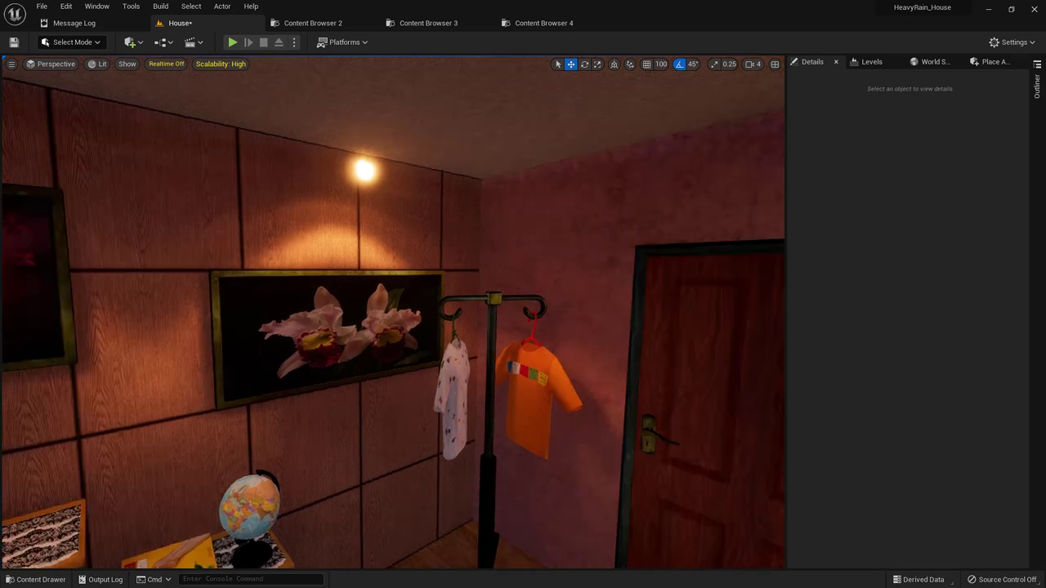
# Examine the chair beside the wooden drawers up close, including its frame and seat edges, and the red chair at the teal dresser
pyautogui.moveTo(253, 461); pyautogui.dragTo(385, 453)
pyautogui.press('w')
pyautogui.moveTo(393, 310); pyautogui.dragTo(449, 330, button='right')
pyautogui.press('s')
pyautogui.moveTo(376, 393); pyautogui.dragTo(422, 400)
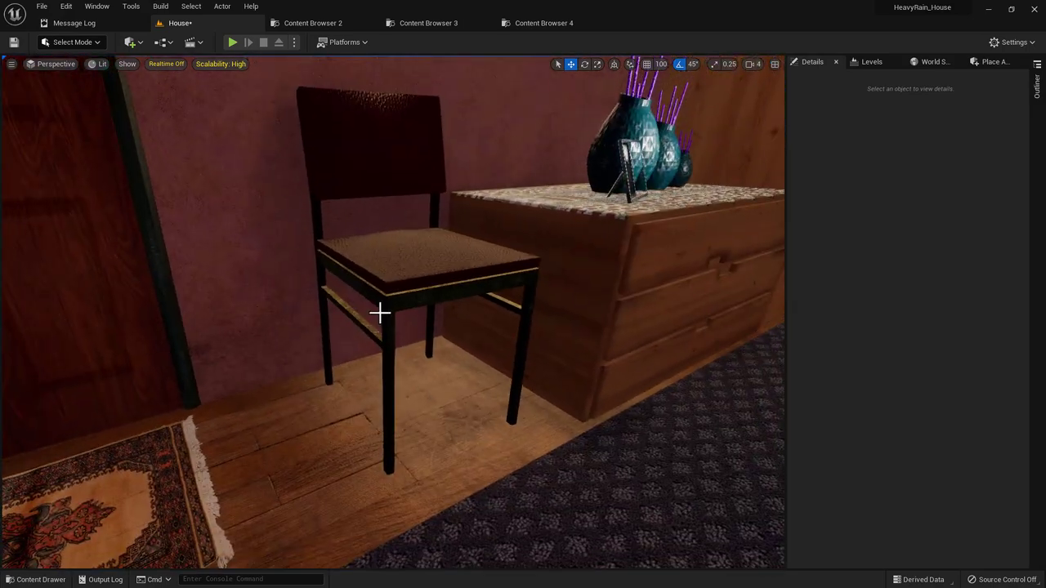
pyautogui.moveTo(371, 431); pyautogui.dragTo(368, 427, button='right')
pyautogui.press('w')
pyautogui.moveTo(364, 329); pyautogui.dragTo(365, 327, button='right')
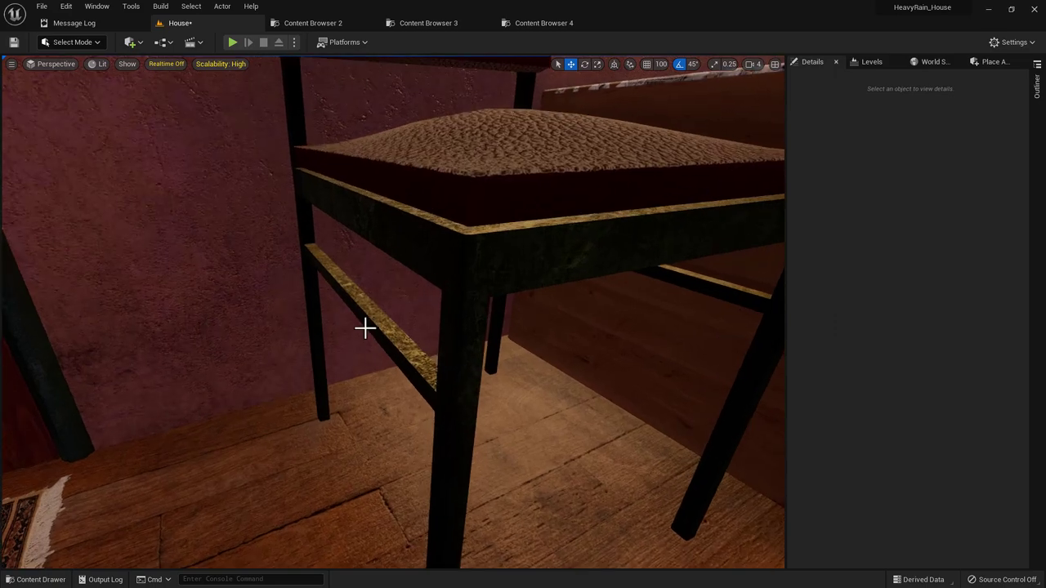
pyautogui.press('s')
pyautogui.moveTo(411, 382); pyautogui.dragTo(783, 331, button='right')
pyautogui.press('w')
pyautogui.moveTo(654, 404); pyautogui.dragTo(423, 376)
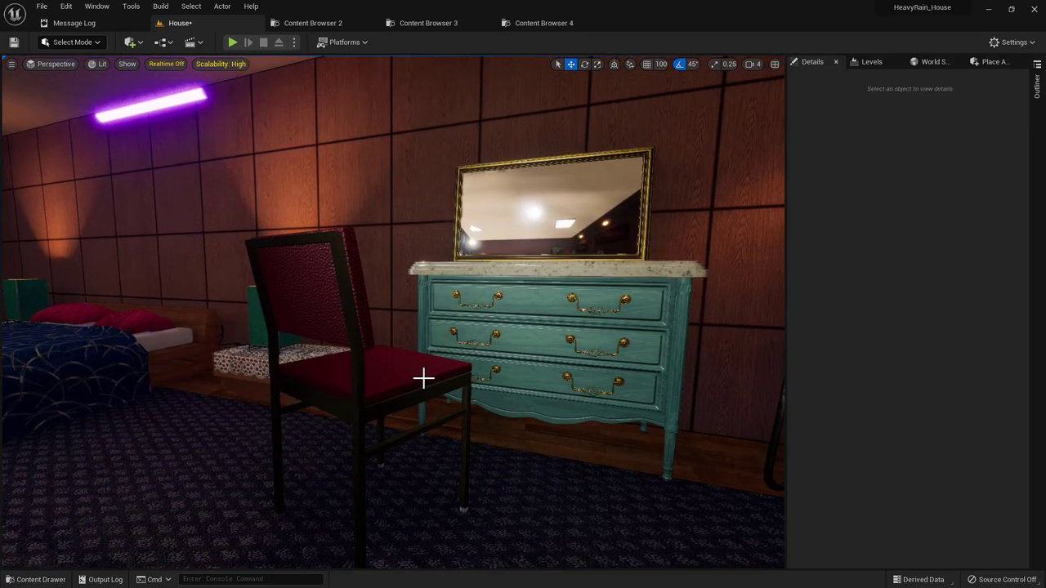
# Switch to Maya, create a polygon cube, scale it up to about 151 units and stretch it into a long box
pyautogui.hotkey('alt', 'Tab')
pyautogui.hotkey('alt', 'Tab')
pyautogui.hotkey('alt', 'Tab')
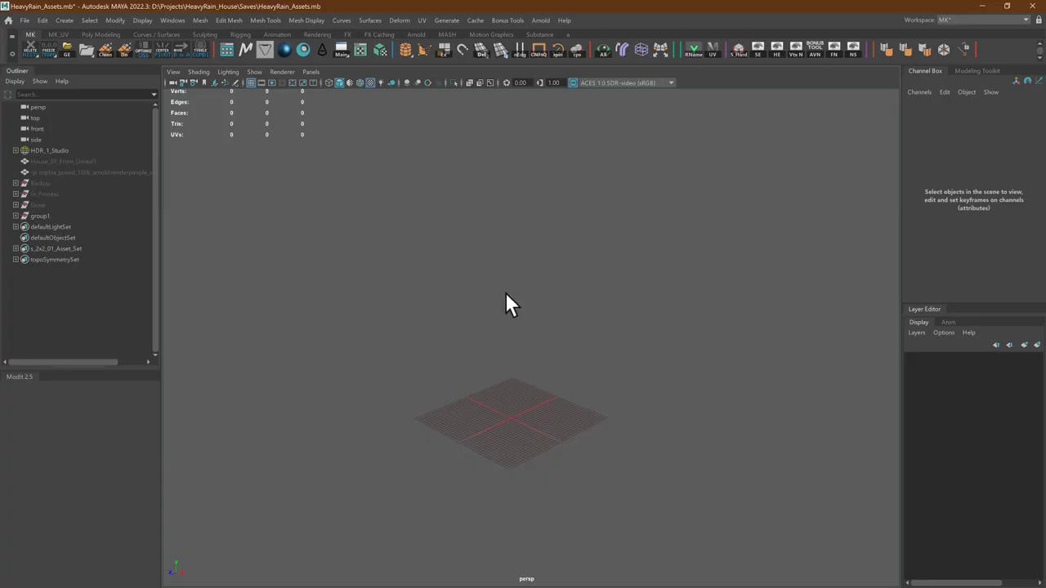
pyautogui.keyDown('alt'); pyautogui.moveTo(447, 378); pyautogui.dragTo(556, 409, button='right'); pyautogui.keyUp('alt')
pyautogui.keyDown('alt'); pyautogui.moveTo(556, 409); pyautogui.dragTo(440, 303, button='middle'); pyautogui.keyUp('alt')
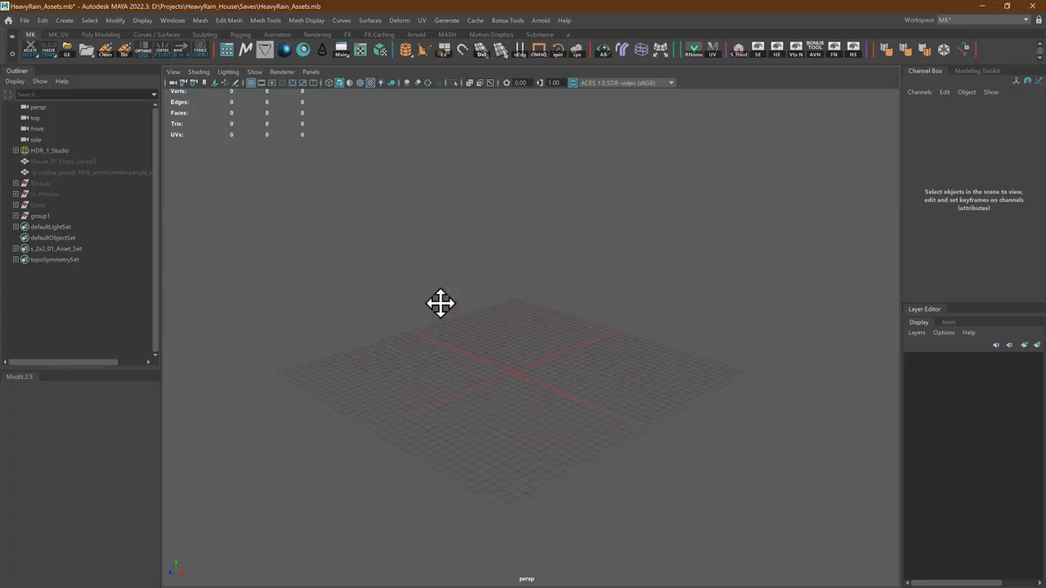
pyautogui.keyDown('shift'); pyautogui.moveTo(442, 343); pyautogui.dragTo(430, 373, button='right'); pyautogui.keyUp('shift')
pyautogui.press('r')
pyautogui.moveTo(402, 372); pyautogui.dragTo(460, 431, button='middle')
pyautogui.moveTo(515, 344); pyautogui.dragTo(515, 252)
# Move the box's pivot to its bottom corner vertex and snap the box by that corner to the grid origin
pyautogui.press('d')
pyautogui.press('v')
pyautogui.moveTo(450, 351); pyautogui.dragTo(514, 387, button='middle')
pyautogui.press('x')
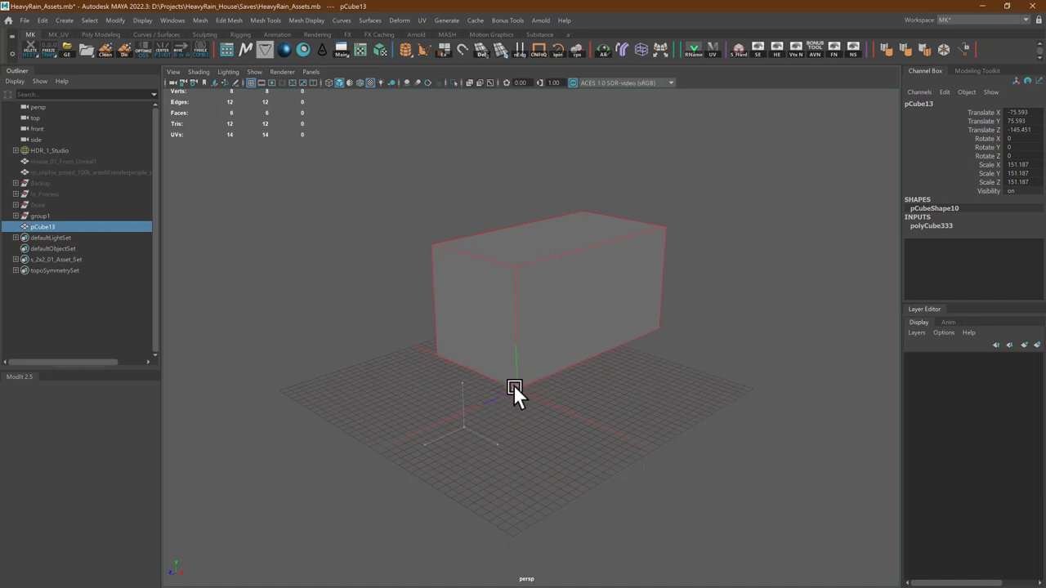
# Scale the box down uniformly from its corner pivot to about 101 on all axes
pyautogui.press('f')
pyautogui.click(288, 274)
pyautogui.click(502, 306)
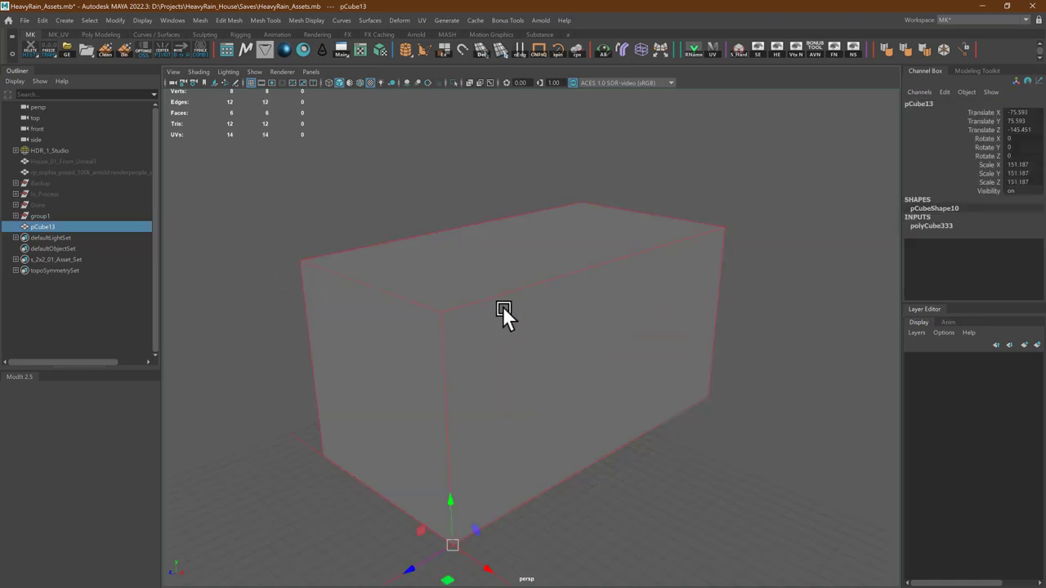
pyautogui.keyDown('alt'); pyautogui.moveTo(577, 376); pyautogui.dragTo(599, 381); pyautogui.keyUp('alt')
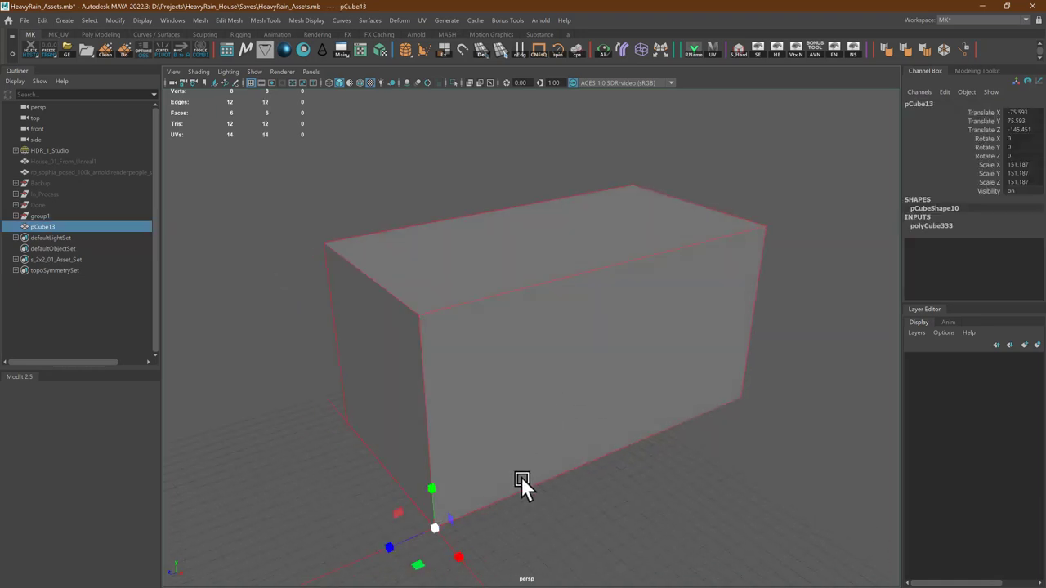
pyautogui.moveTo(520, 476); pyautogui.dragTo(357, 511, button='middle')
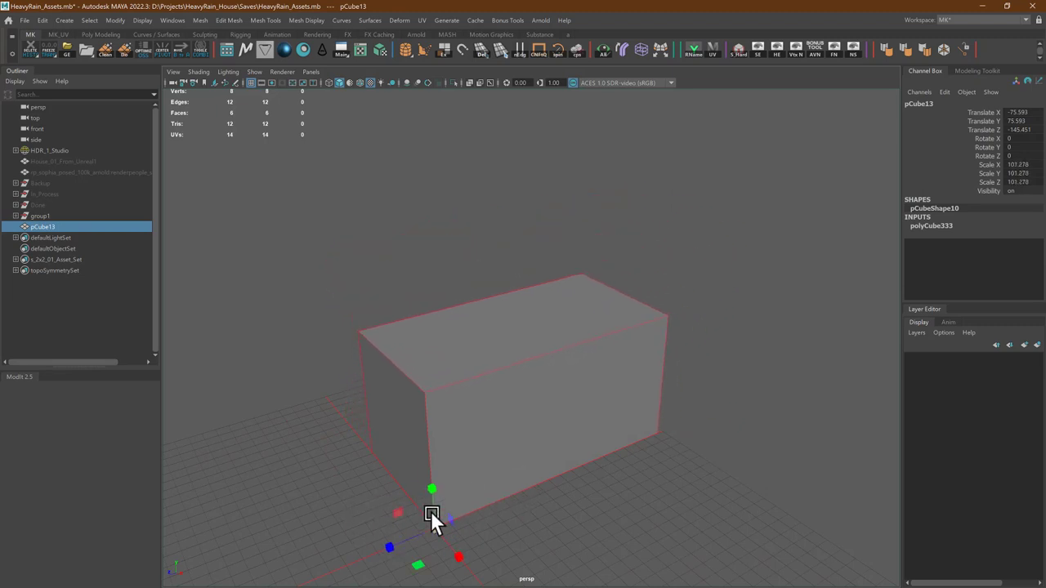
# Duplicate the box along the Z axis, placing the copy behind the original with a gap between them
pyautogui.moveTo(390, 546); pyautogui.dragTo(700, 468)
pyautogui.press('w')
pyautogui.click(536, 247)
pyautogui.keyDown('alt'); pyautogui.moveTo(552, 397); pyautogui.dragTo(483, 370, button='middle'); pyautogui.keyUp('alt')
pyautogui.keyDown('alt'); pyautogui.moveTo(483, 371); pyautogui.dragTo(485, 368); pyautogui.keyUp('alt')
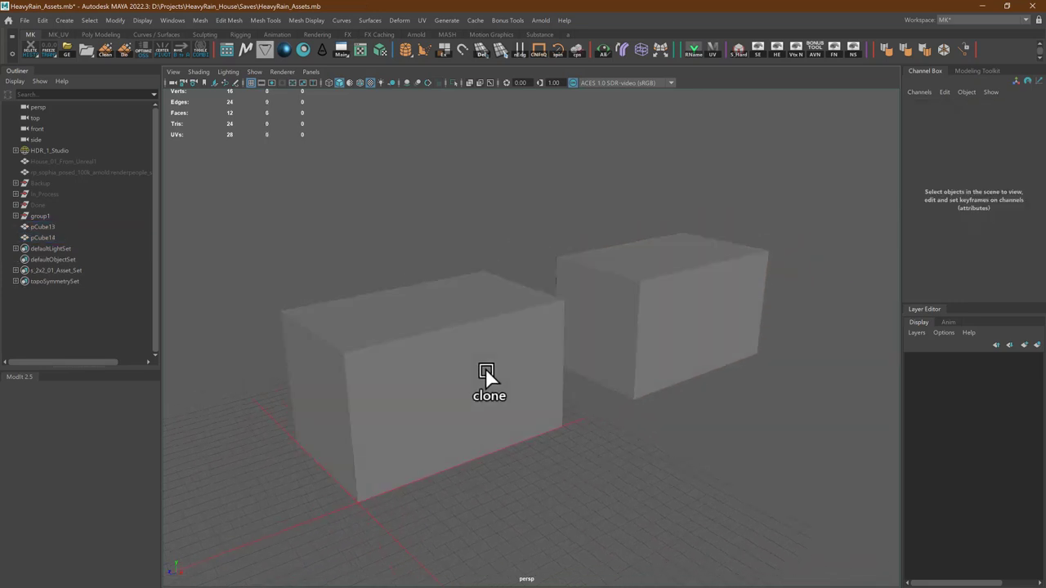
# Duplicate the original box along Z in the opposite direction, placing the copy in front at about Z 61
pyautogui.click(408, 350)
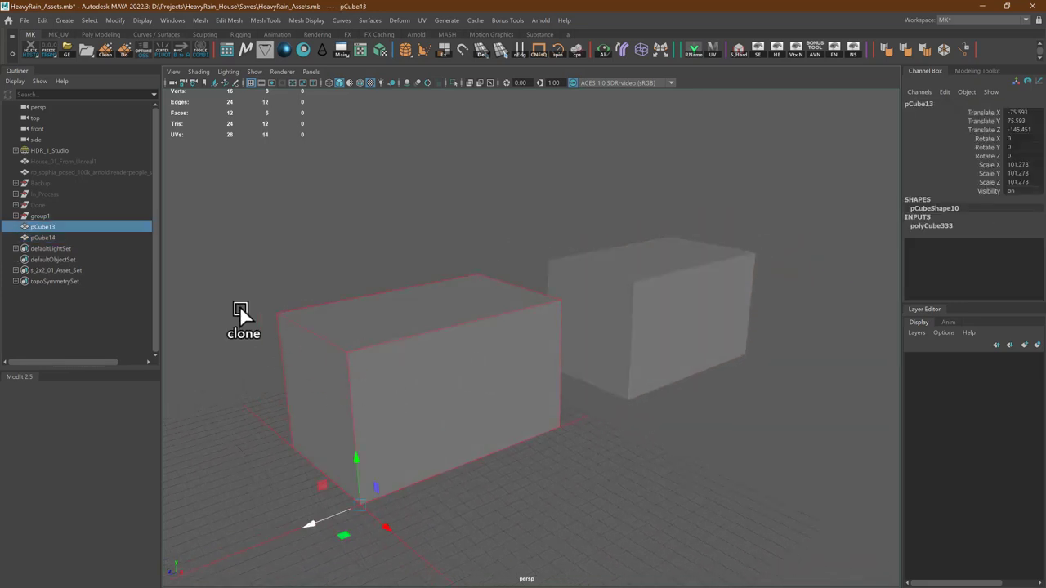
pyautogui.keyDown('alt'); pyautogui.moveTo(335, 250); pyautogui.dragTo(422, 231, button='middle'); pyautogui.keyUp('alt')
pyautogui.keyDown('alt'); pyautogui.moveTo(423, 231); pyautogui.dragTo(550, 259, button='right'); pyautogui.keyUp('alt')
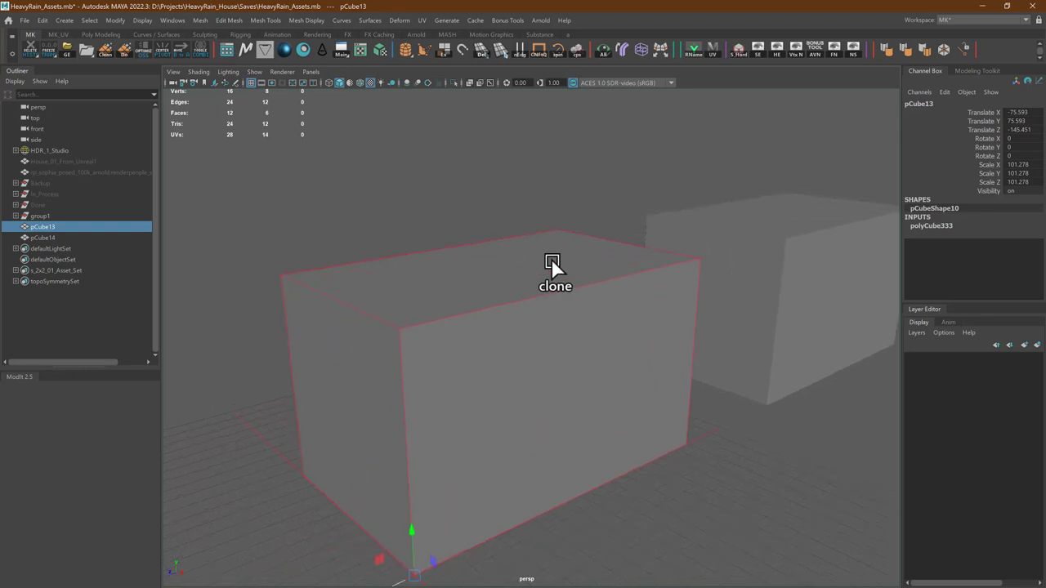
pyautogui.press('f')
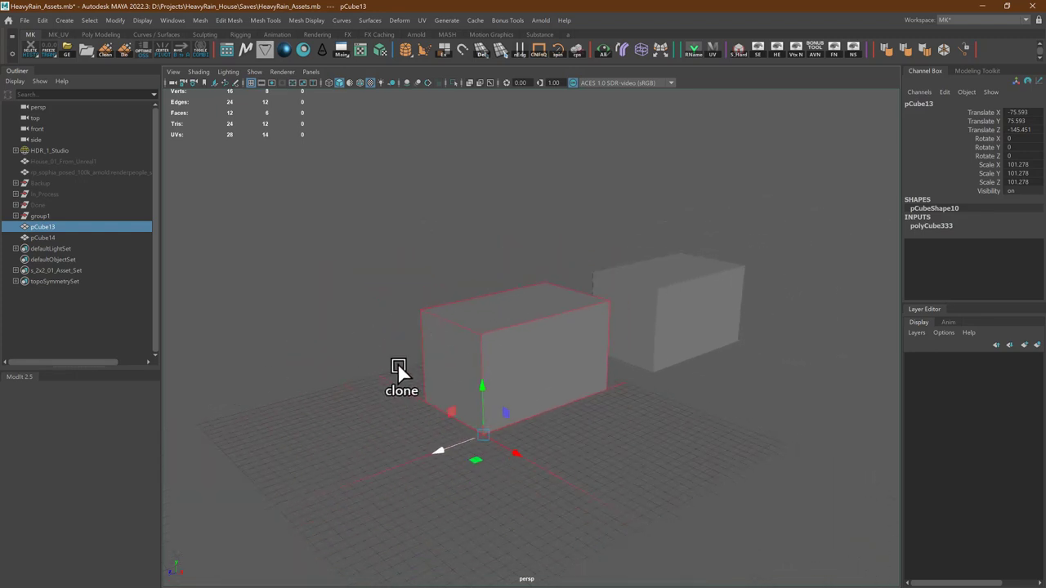
pyautogui.keyDown('shift'); pyautogui.moveTo(438, 448); pyautogui.dragTo(227, 500); pyautogui.keyUp('shift')
# Bevel all edges of the front box with a fraction of about 0.04 and 4 segments
pyautogui.moveTo(493, 347)
pyautogui.keyDown('alt'); pyautogui.mouseDown(button='right')
pyautogui.moveTo(719, 345)
pyautogui.moveTo(483, 381)
pyautogui.moveTo(497, 339)
pyautogui.mouseUp(button='right'); pyautogui.keyUp('alt')
pyautogui.hotkey('ctrl', 'b')
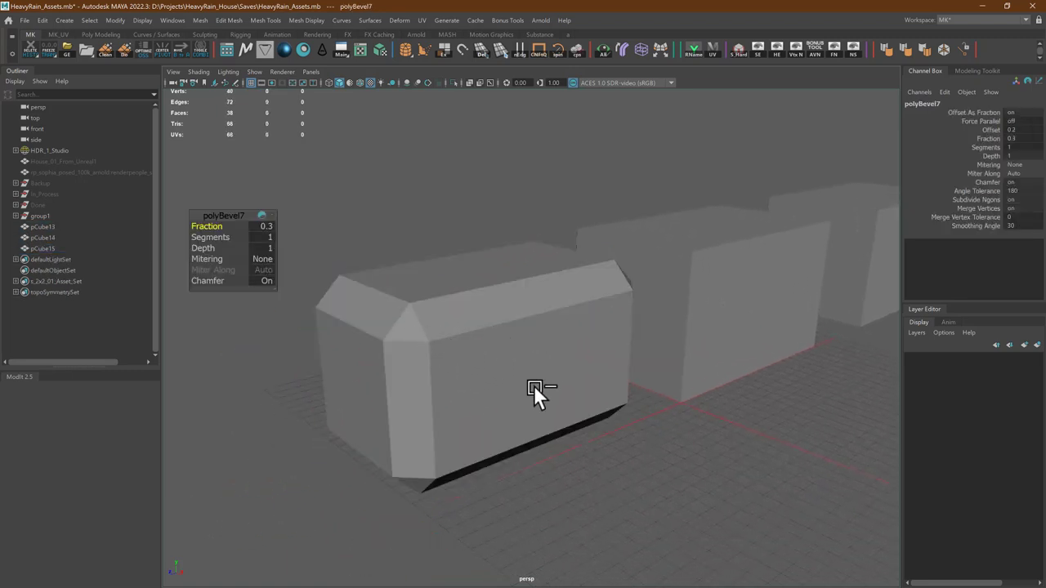
pyautogui.moveTo(534, 385); pyautogui.dragTo(562, 442, button='middle')
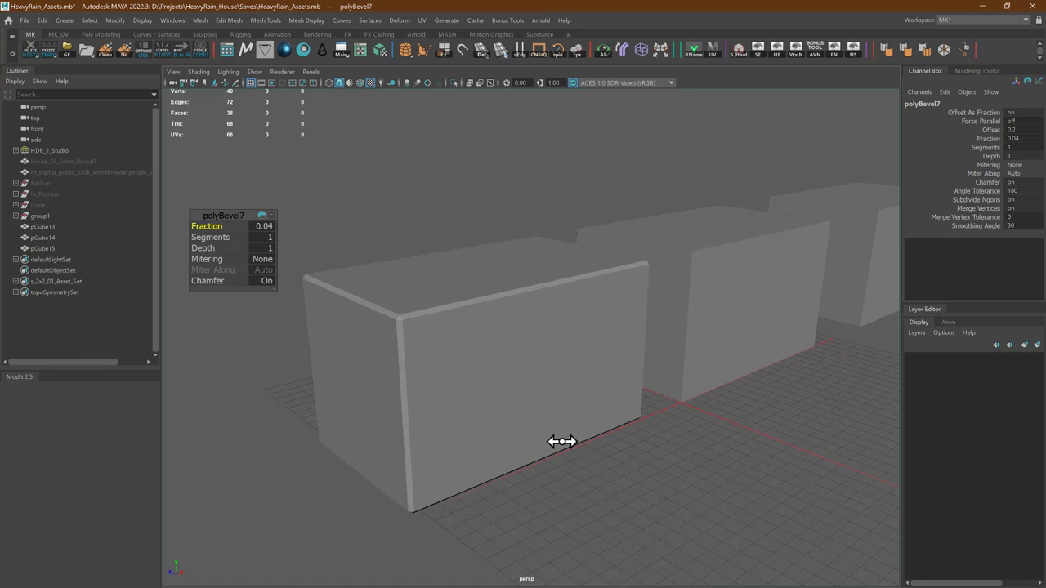
pyautogui.moveTo(210, 238); pyautogui.dragTo(211, 235)
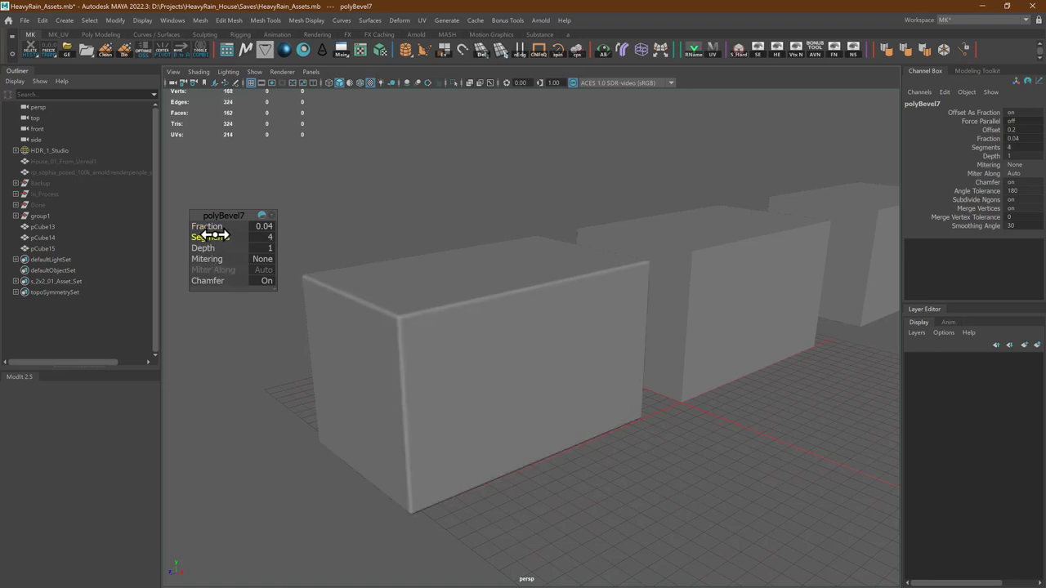
pyautogui.click(214, 228)
pyautogui.moveTo(490, 360); pyautogui.dragTo(480, 356, button='middle')
pyautogui.click(482, 187)
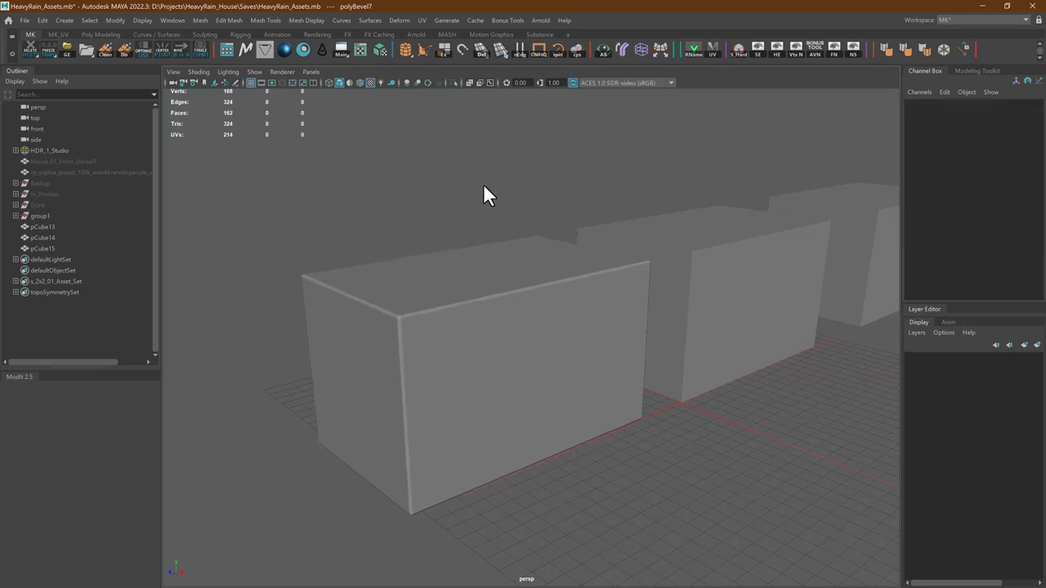
# Compare the beveled front box with the two sharp-edged boxes behind it
pyautogui.click(484, 336)
pyautogui.press('f')
pyautogui.click(391, 177)
pyautogui.keyDown('alt'); pyautogui.moveTo(390, 180); pyautogui.dragTo(416, 227, button='middle'); pyautogui.keyUp('alt')
pyautogui.keyDown('alt'); pyautogui.moveTo(582, 296); pyautogui.dragTo(444, 300, button='middle'); pyautogui.keyUp('alt')
pyautogui.keyDown('alt'); pyautogui.moveTo(510, 387); pyautogui.dragTo(406, 342, button='right'); pyautogui.keyUp('alt')
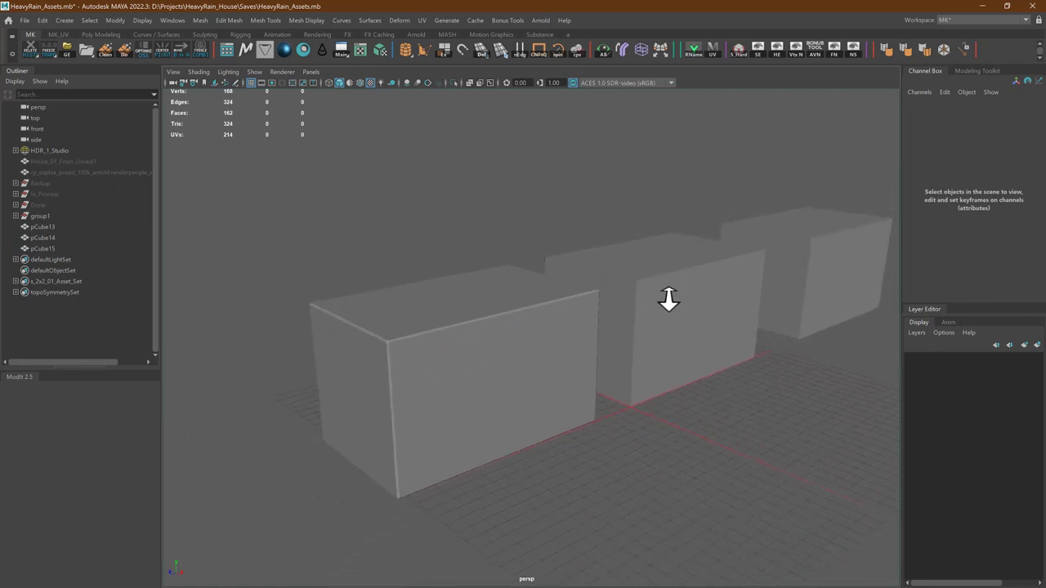
pyautogui.keyDown('alt'); pyautogui.moveTo(668, 299); pyautogui.dragTo(630, 261); pyautogui.keyUp('alt')
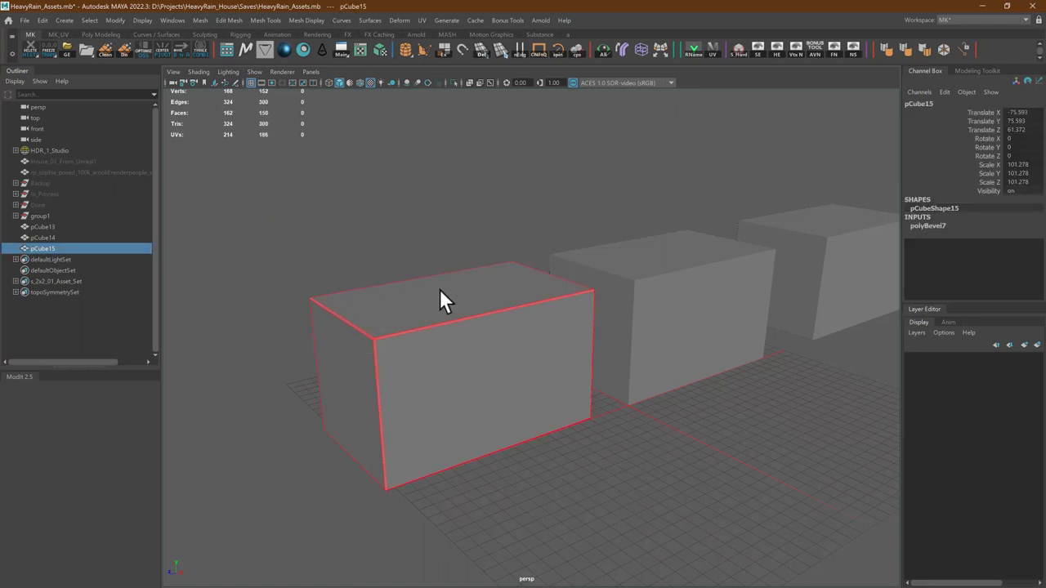
# Inspect the rounded edges and corner of the beveled box up close, both selected and unselected
pyautogui.click(420, 207)
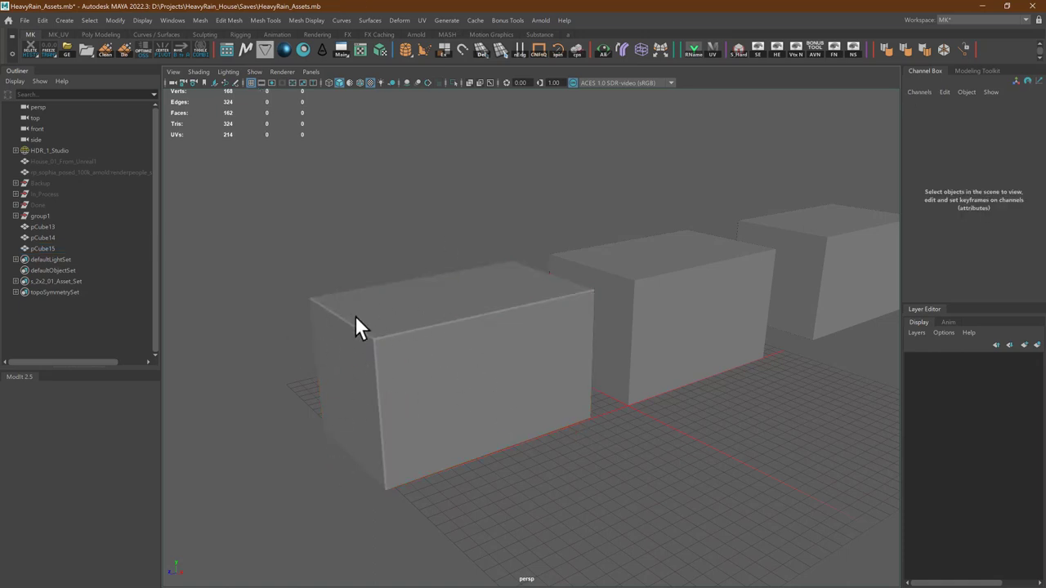
pyautogui.keyDown('alt'); pyautogui.moveTo(354, 315); pyautogui.dragTo(401, 335, button='middle'); pyautogui.keyUp('alt')
pyautogui.scroll(8, 328, 382)
pyautogui.keyDown('alt'); pyautogui.moveTo(329, 382); pyautogui.dragTo(487, 343, button='middle'); pyautogui.keyUp('alt')
pyautogui.click(487, 344)
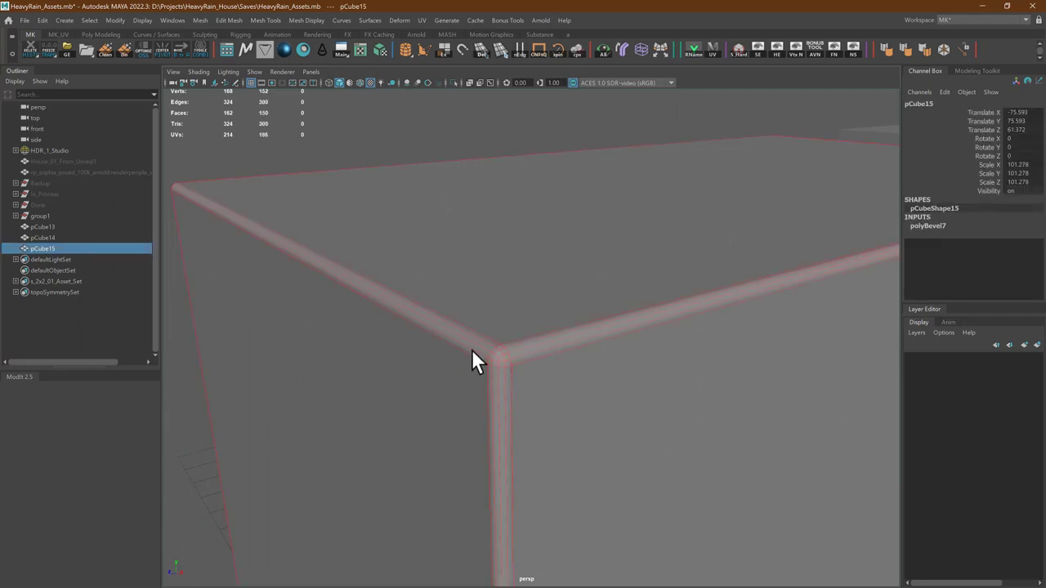
pyautogui.click(433, 131)
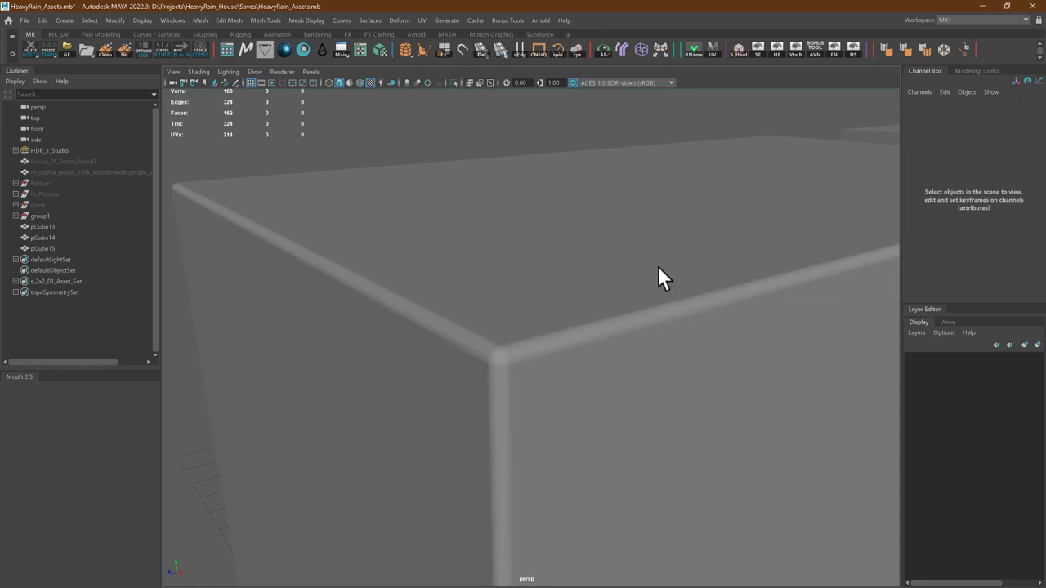
pyautogui.scroll(-7, 584, 252)
pyautogui.keyDown('alt'); pyautogui.moveTo(572, 302); pyautogui.dragTo(495, 312, button='middle'); pyautogui.keyUp('alt')
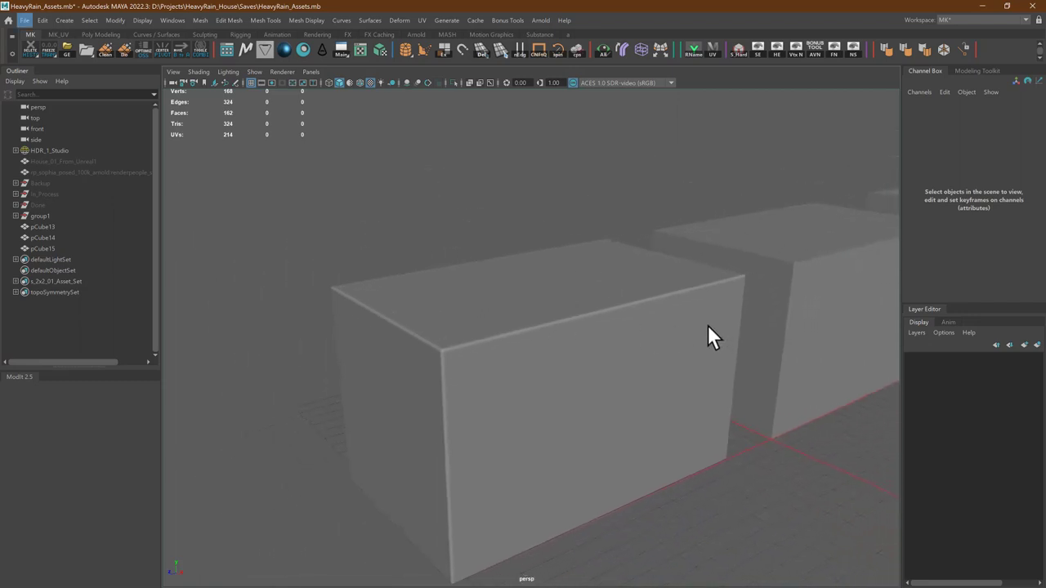
pyautogui.click(708, 331)
pyautogui.scroll(-1, 701, 408)
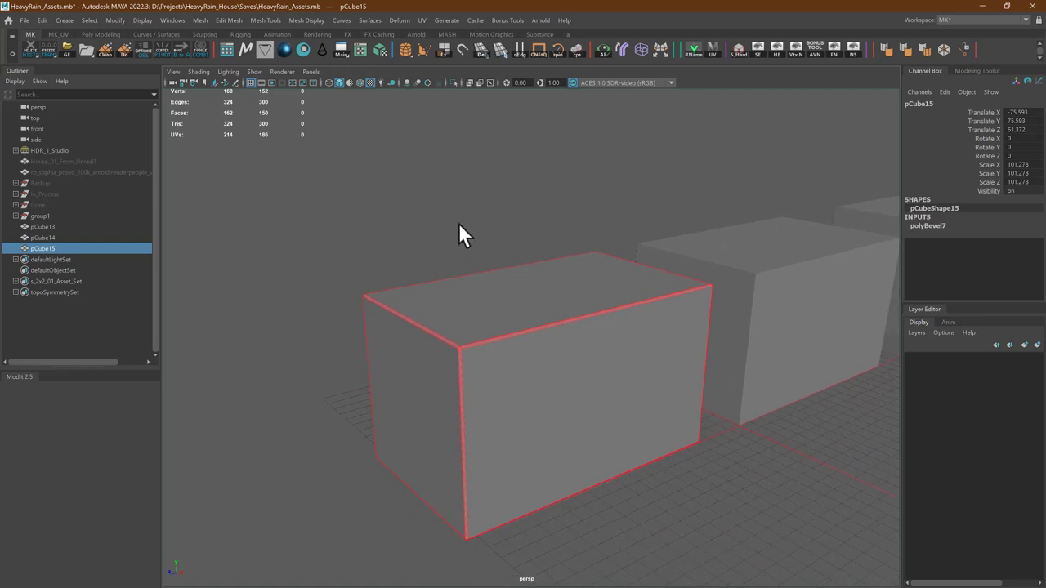
pyautogui.click(460, 233)
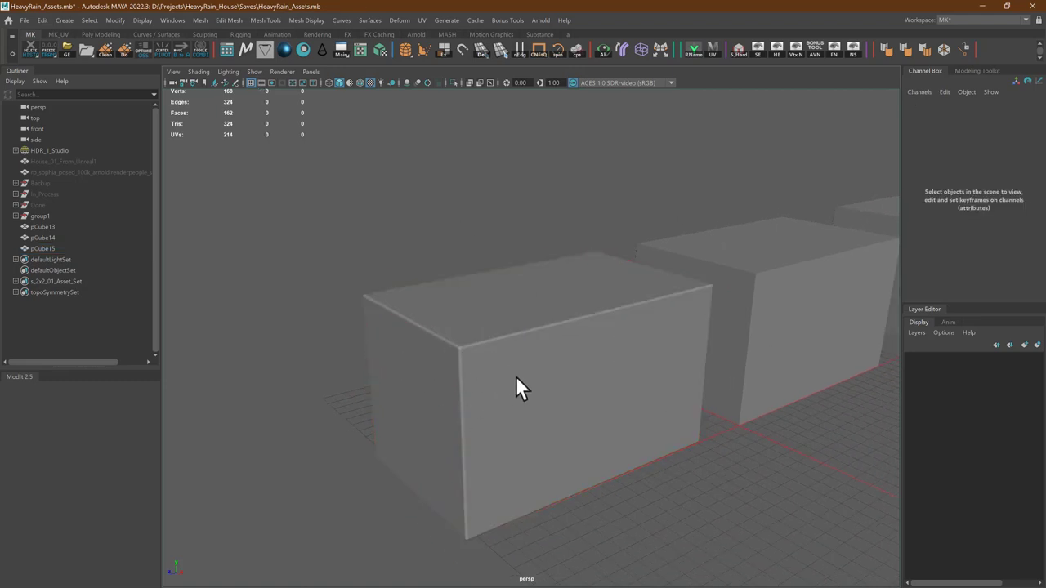
# Rename the beveled front box as Box_High
pyautogui.click(572, 394)
pyautogui.keyDown('alt'); pyautogui.moveTo(539, 366); pyautogui.dragTo(497, 362, button='middle'); pyautogui.keyUp('alt')
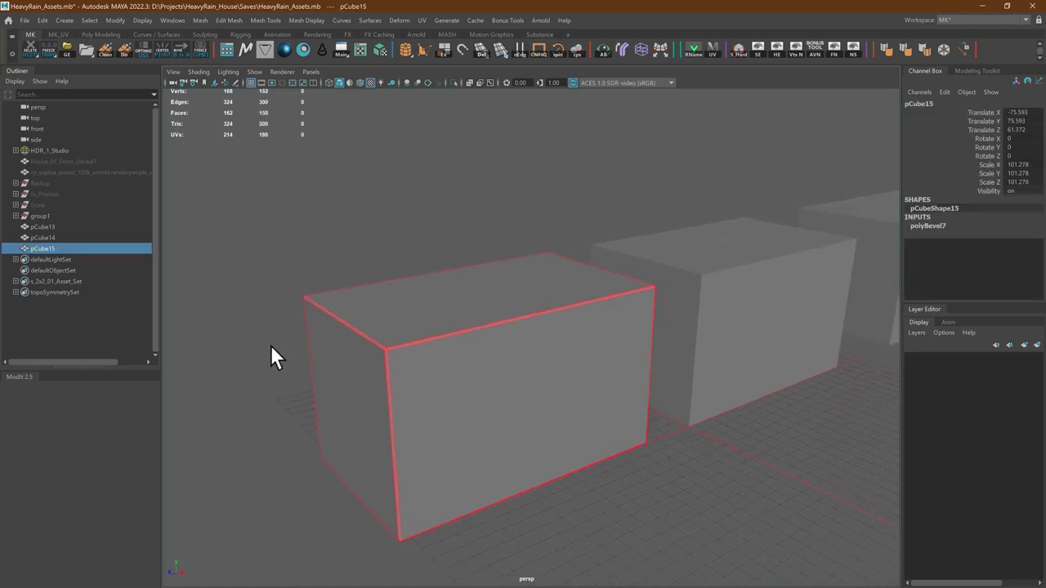
pyautogui.doubleClick(61, 248)
pyautogui.write('high')
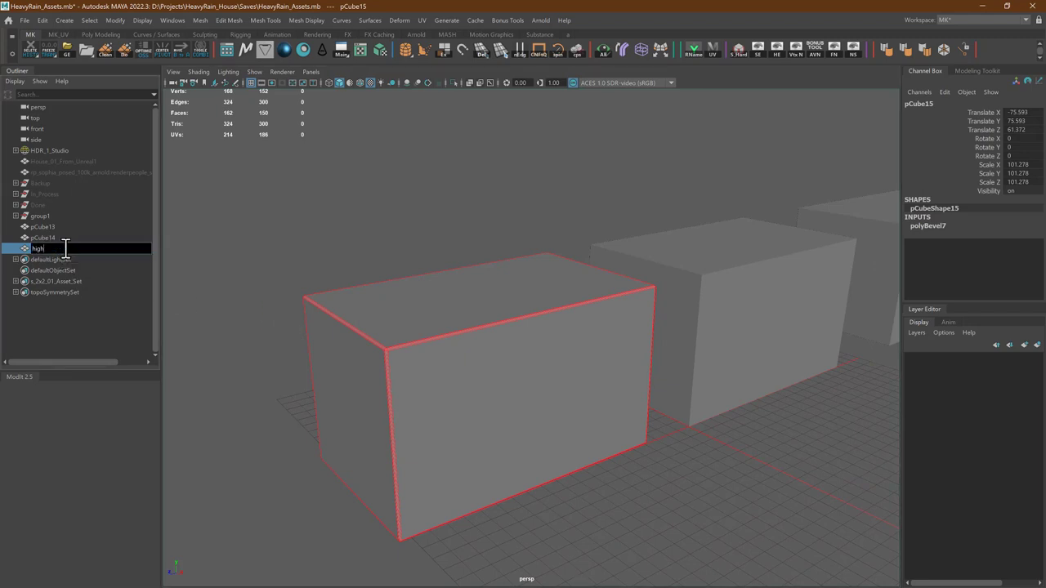
pyautogui.press('BackSpace')
pyautogui.press('BackSpace')
pyautogui.press('BackSpace')
pyautogui.press('BackSpace')
pyautogui.write('Box_High')
pyautogui.press('Return')
# Rename the original unbeveled middle box as Box_Low
pyautogui.click(730, 323)
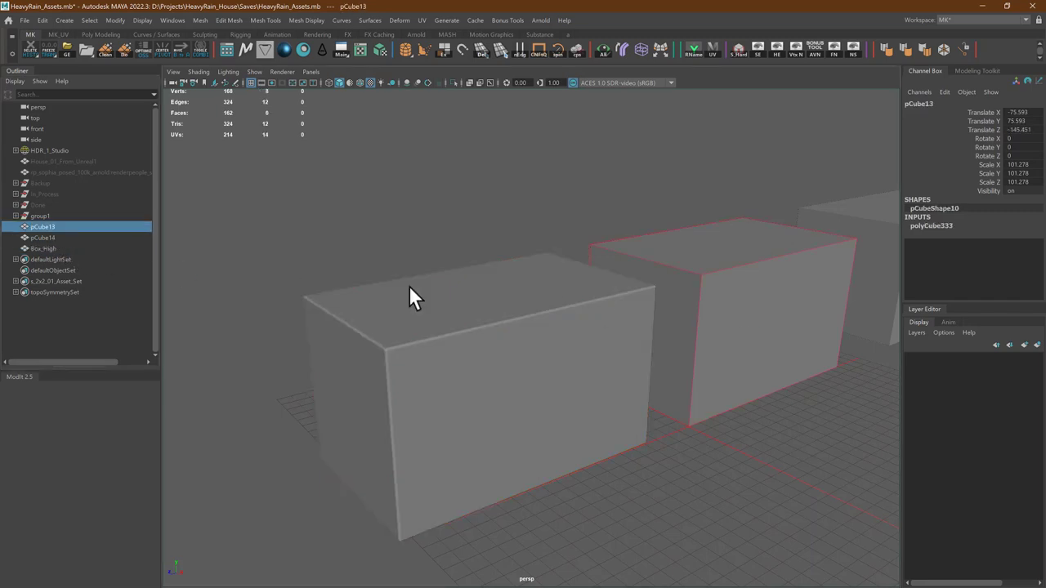
pyautogui.doubleClick(69, 226)
pyautogui.write('Bo')
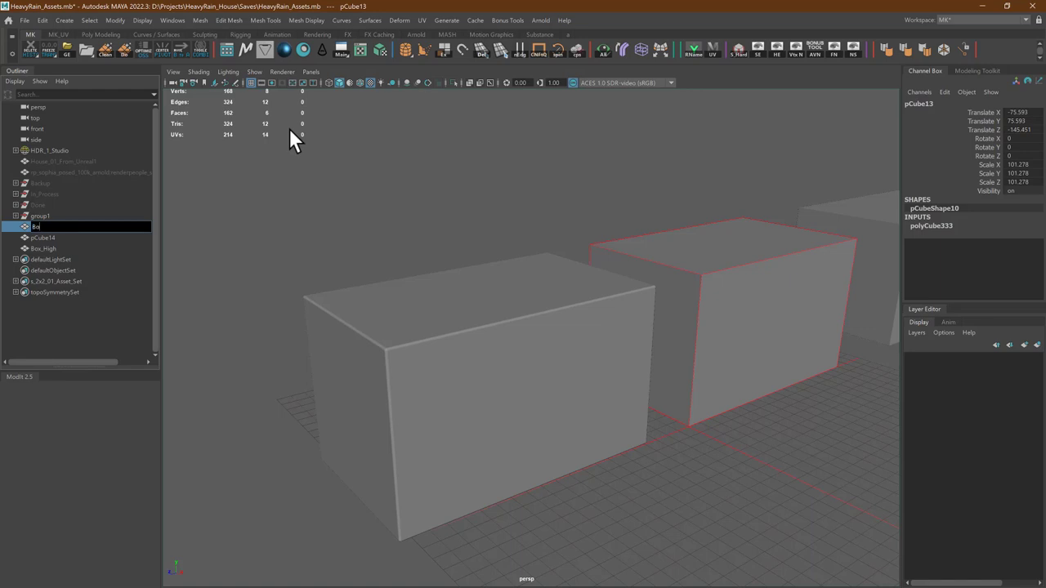
pyautogui.write('x_Low')
pyautogui.press('Return')
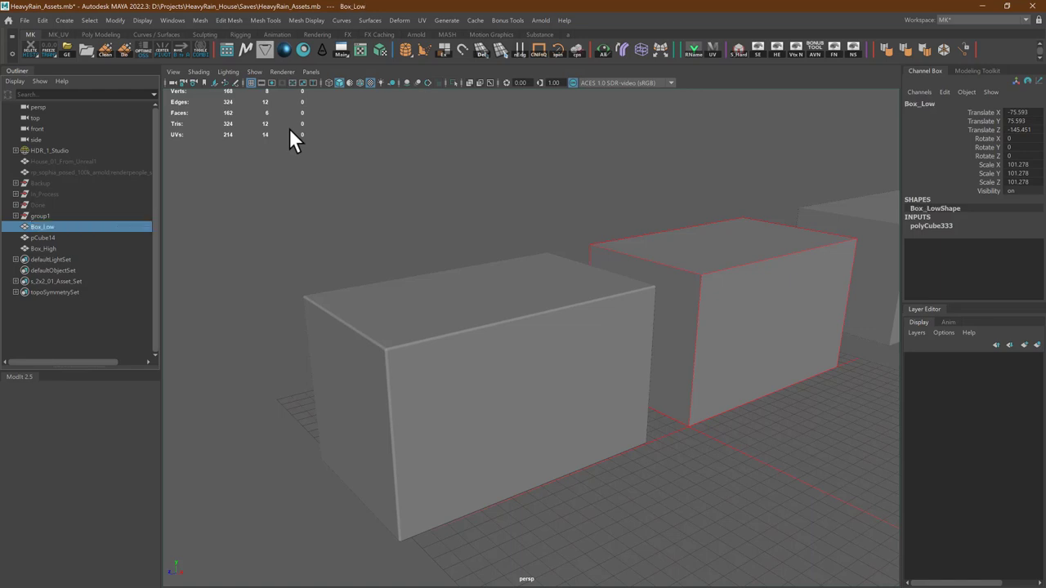
# Bring up Box_Low in the UV mapping workspace and unwrap its UVs with an automatic projection
pyautogui.click(374, 182)
pyautogui.click(736, 280)
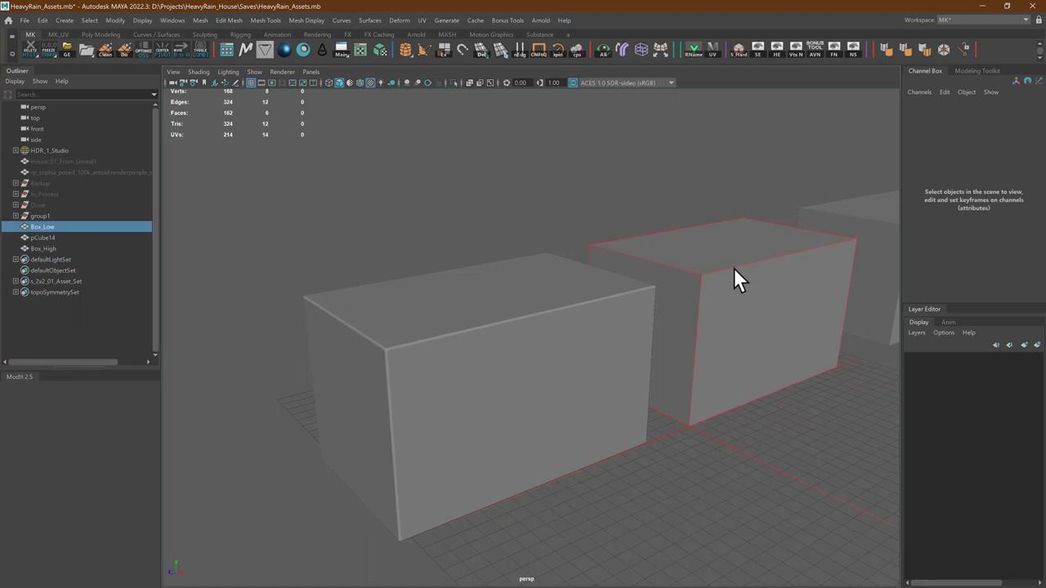
pyautogui.click(345, 50)
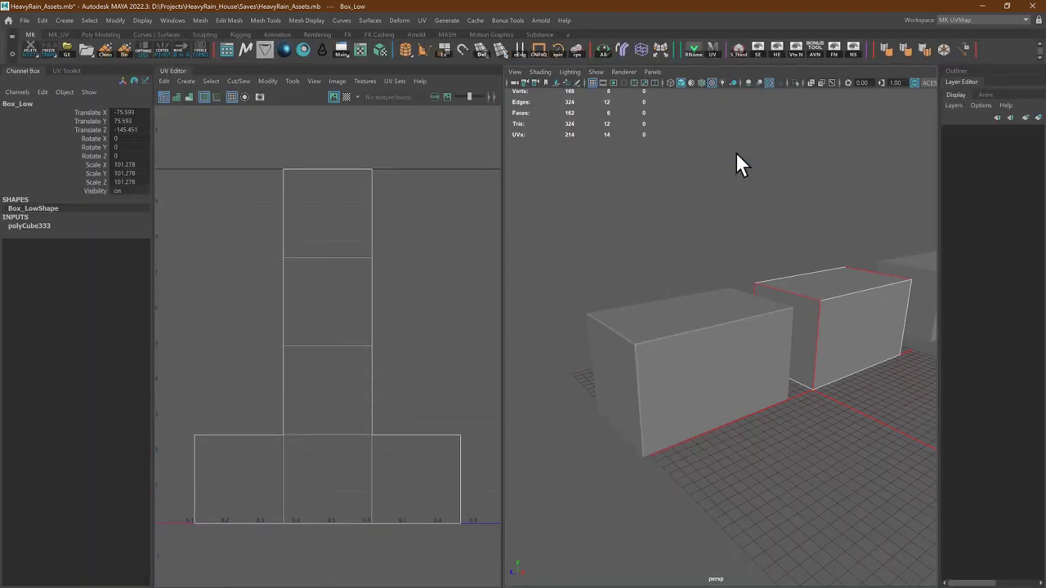
pyautogui.click(848, 306)
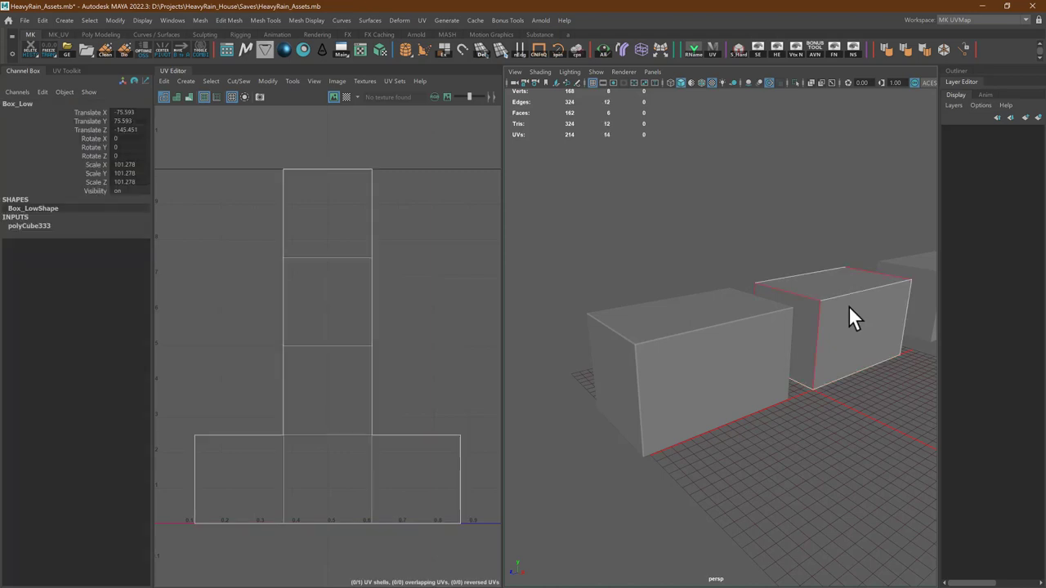
pyautogui.click(378, 50)
pyautogui.keyDown('alt'); pyautogui.moveTo(423, 317); pyautogui.dragTo(199, 157, button='right'); pyautogui.keyUp('alt')
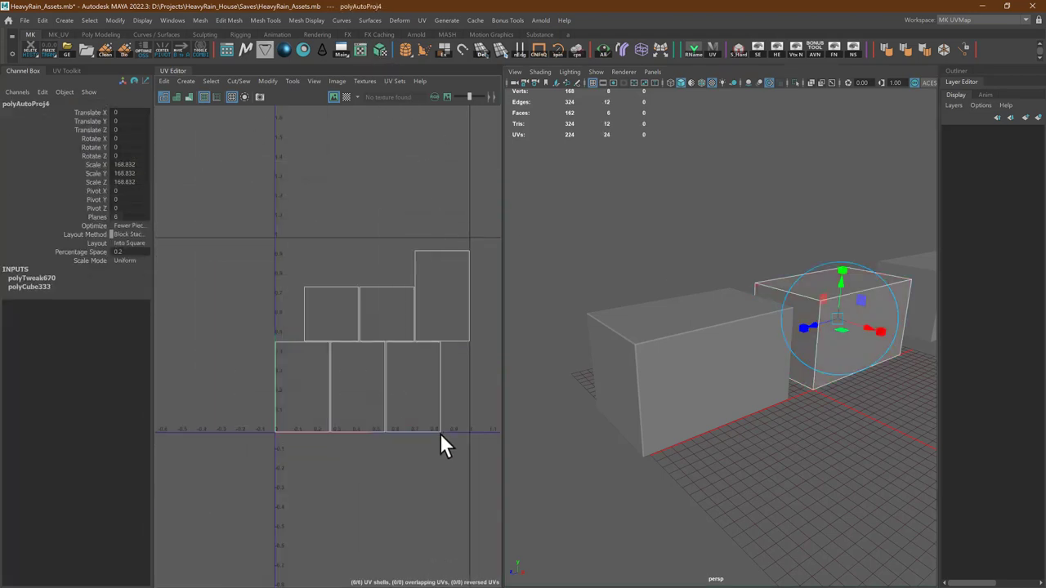
pyautogui.moveTo(440, 433); pyautogui.dragTo(351, 235)
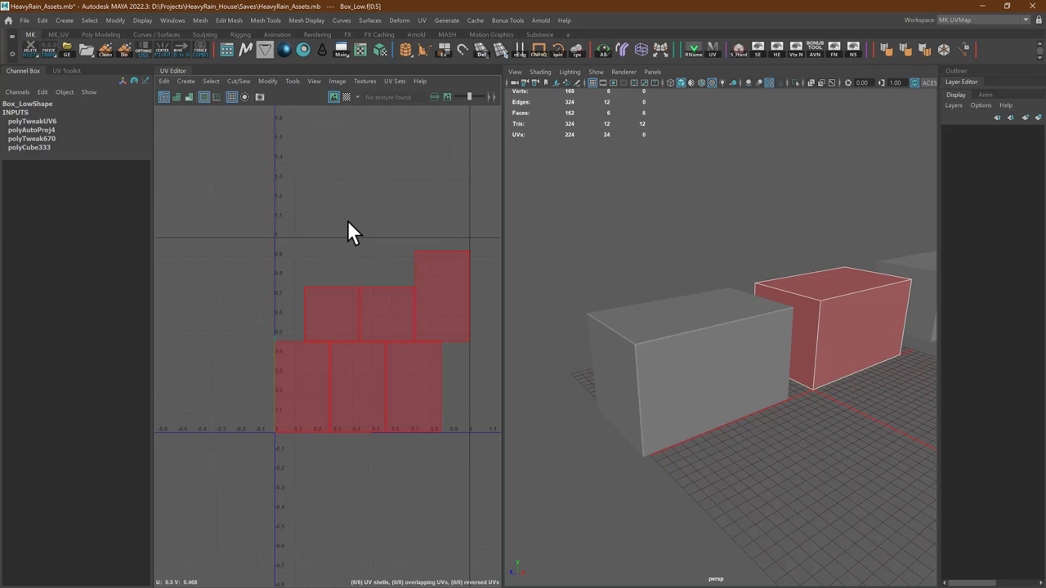
pyautogui.keyDown('shift'); pyautogui.moveTo(348, 222); pyautogui.dragTo(338, 371, button='right'); pyautogui.keyUp('shift')
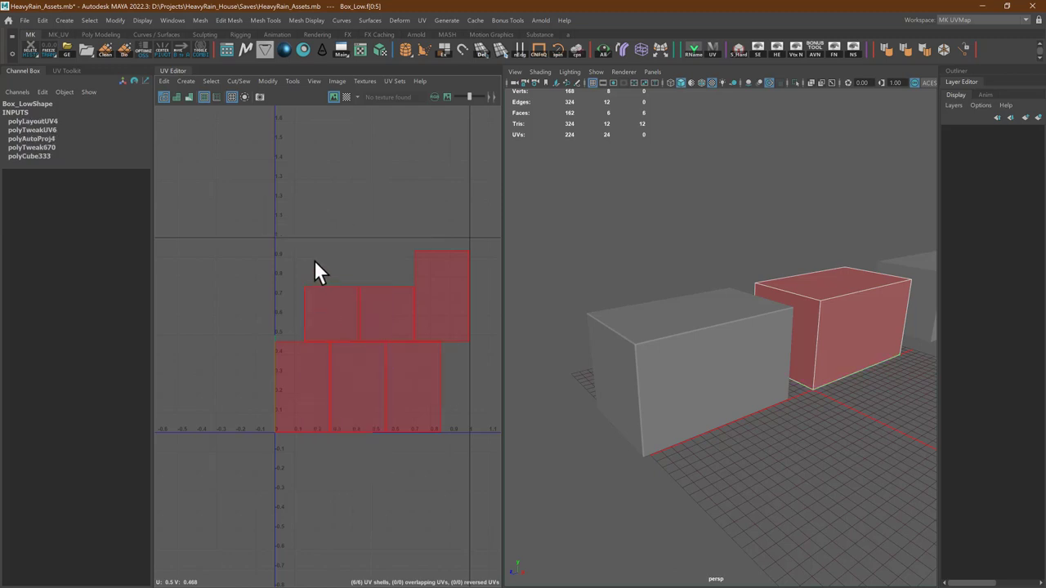
pyautogui.hotkey('ctrl', 'l')
pyautogui.hotkey('ctrl', 'z')
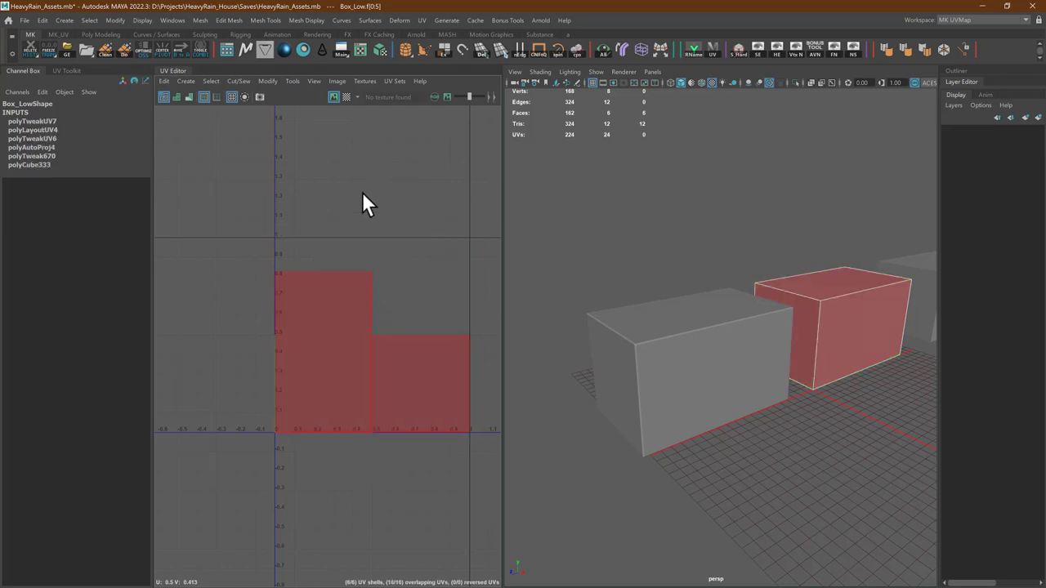
pyautogui.click(314, 249)
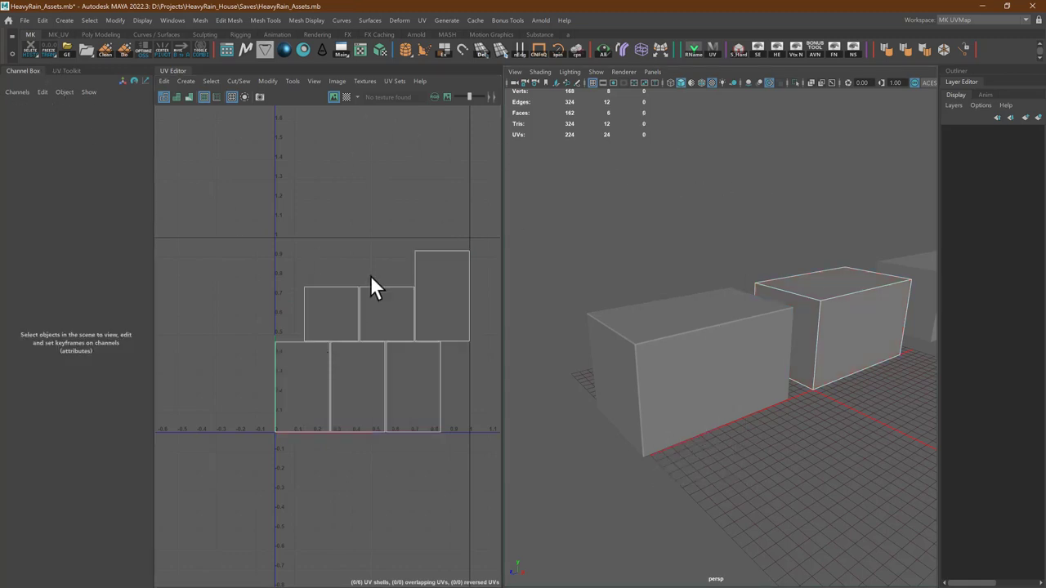
# Lay out all Box_Low UV shells with Stack Similar off, 4096 map size, 32-pixel shell padding and 16-pixel tile padding
pyautogui.click(53, 70)
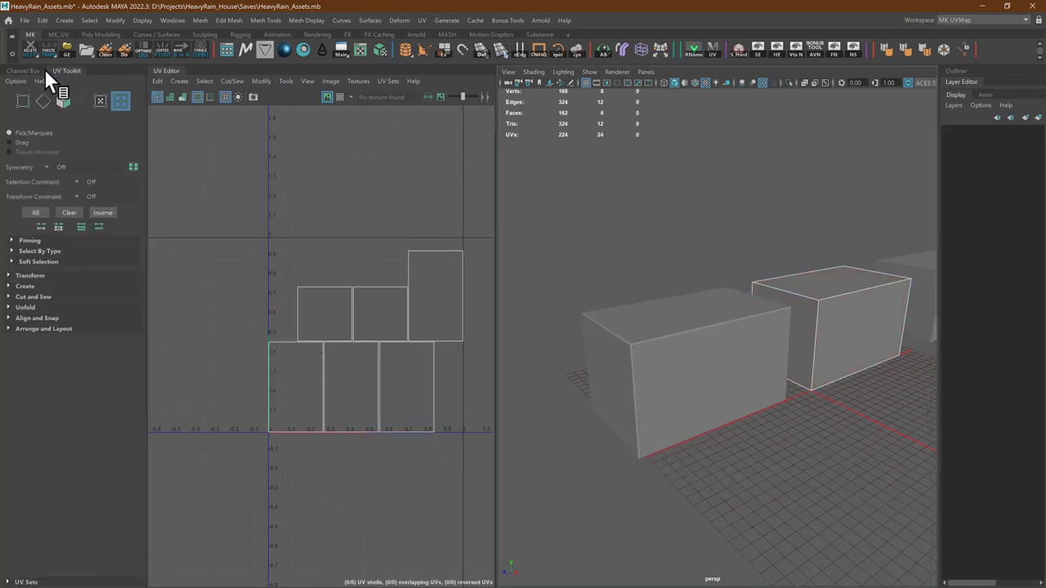
pyautogui.click(40, 328)
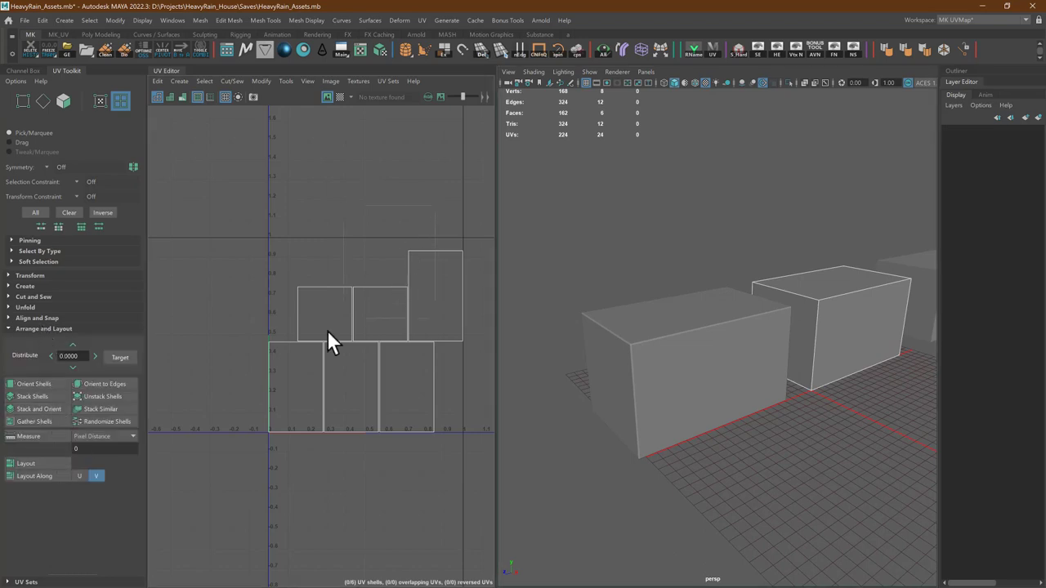
pyautogui.moveTo(327, 330); pyautogui.dragTo(288, 371)
pyautogui.keyDown('shift'); pyautogui.click(51, 464); pyautogui.keyUp('shift')
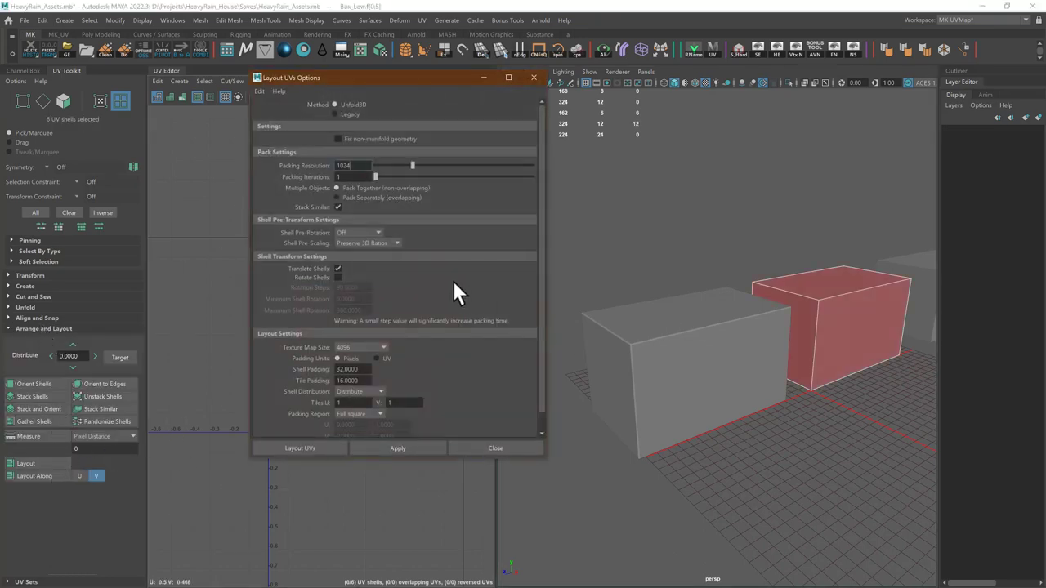
pyautogui.scroll(-1, 455, 292)
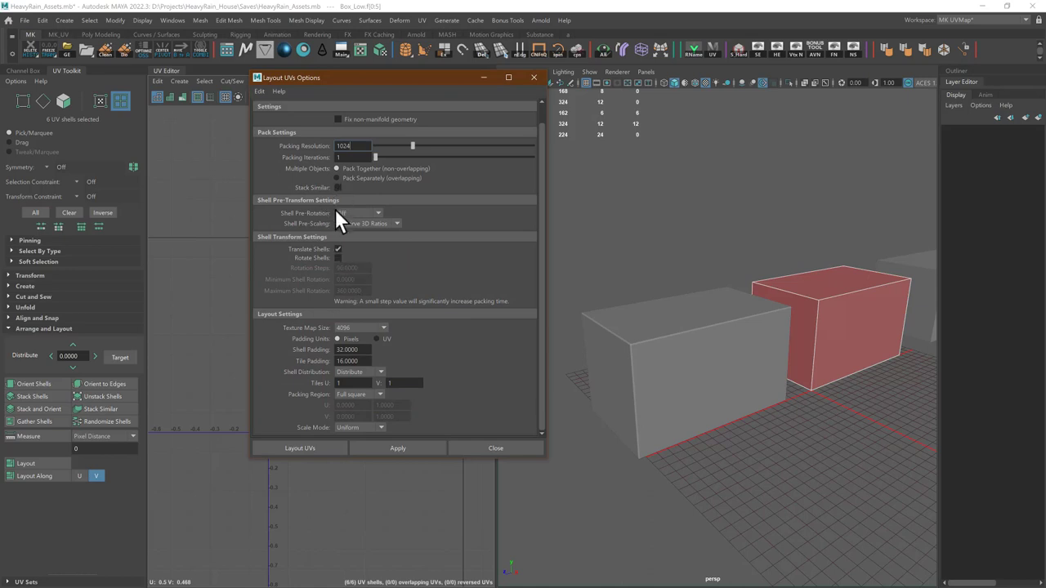
pyautogui.click(381, 444)
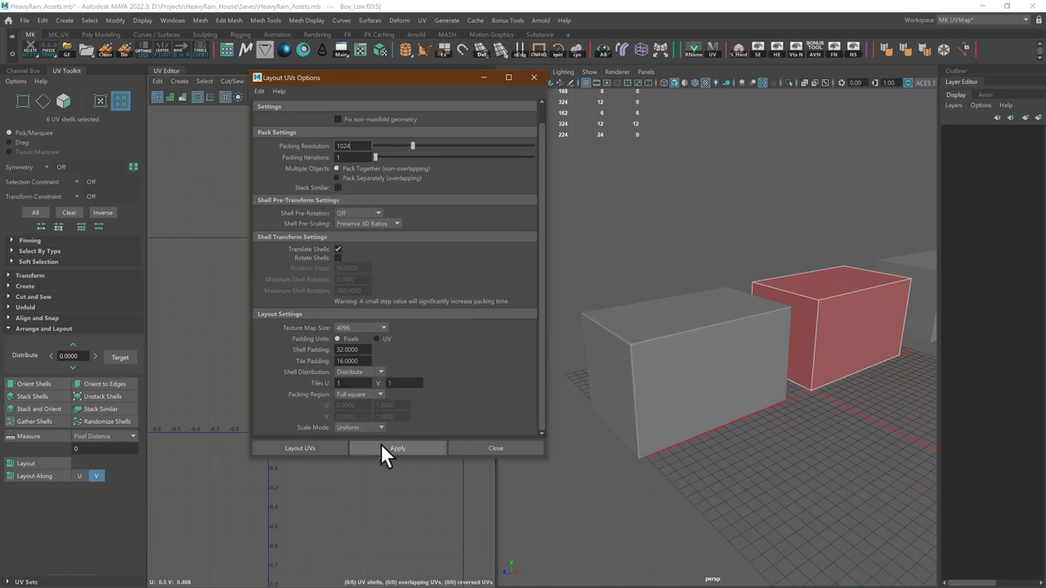
pyautogui.click(474, 442)
pyautogui.click(646, 245)
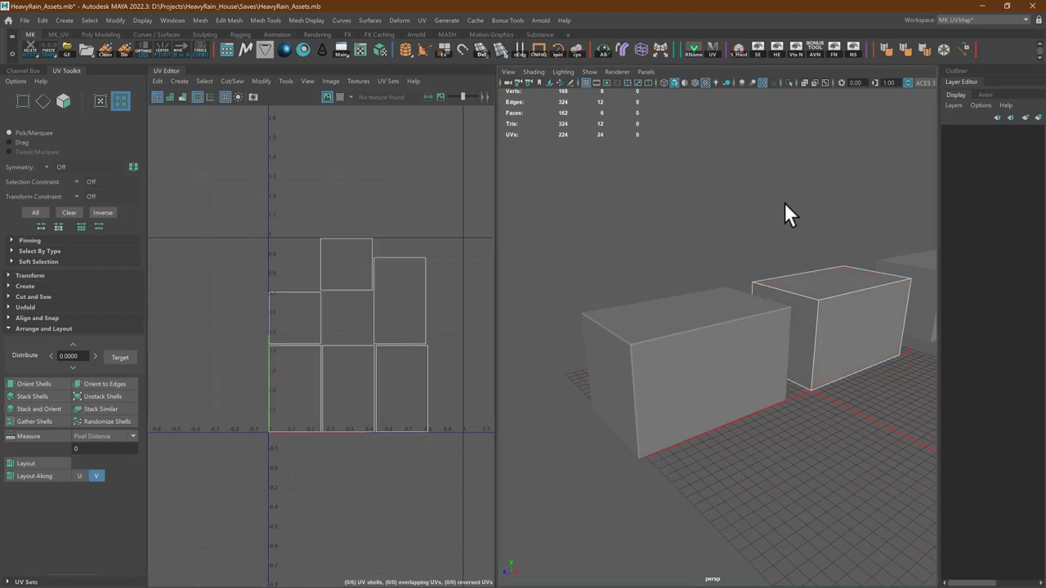
pyautogui.keyDown('alt'); pyautogui.moveTo(784, 203); pyautogui.dragTo(752, 219, button='middle'); pyautogui.keyUp('alt')
pyautogui.keyDown('alt'); pyautogui.moveTo(549, 182); pyautogui.dragTo(581, 184, button='right'); pyautogui.keyUp('alt')
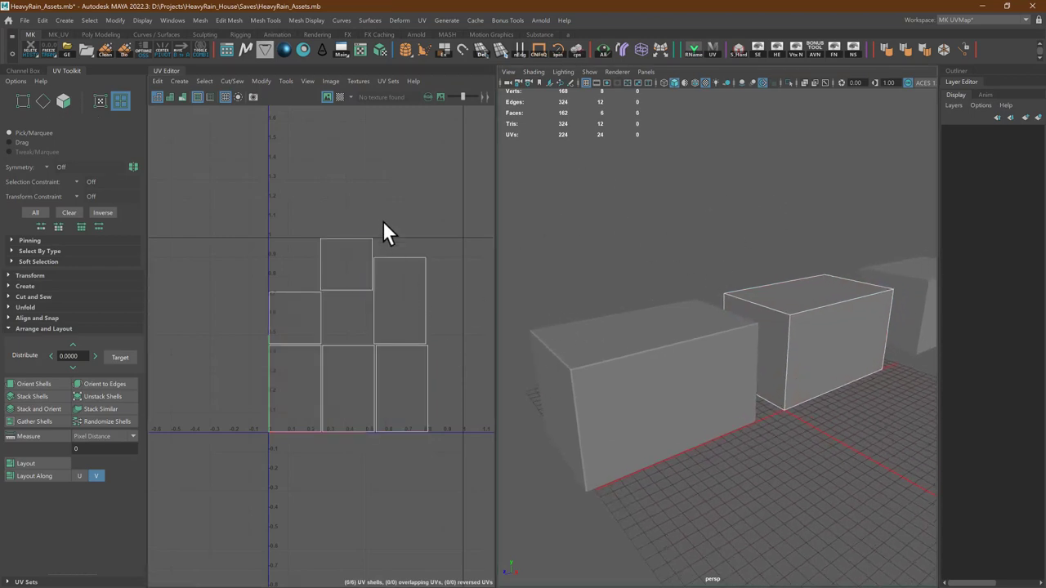
pyautogui.moveTo(460, 246); pyautogui.dragTo(445, 341)
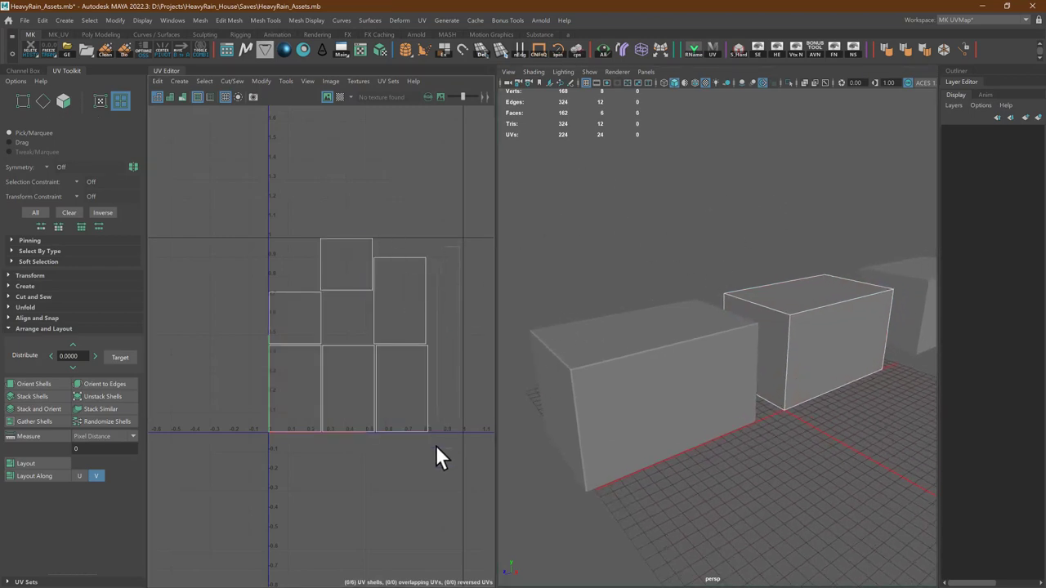
pyautogui.moveTo(435, 446); pyautogui.dragTo(434, 446)
pyautogui.moveTo(457, 251); pyautogui.dragTo(435, 450)
# Return to the MK modeling workspace, switch back to object mode, and compare Box_Low and Box_High by selecting each one
pyautogui.click(335, 53)
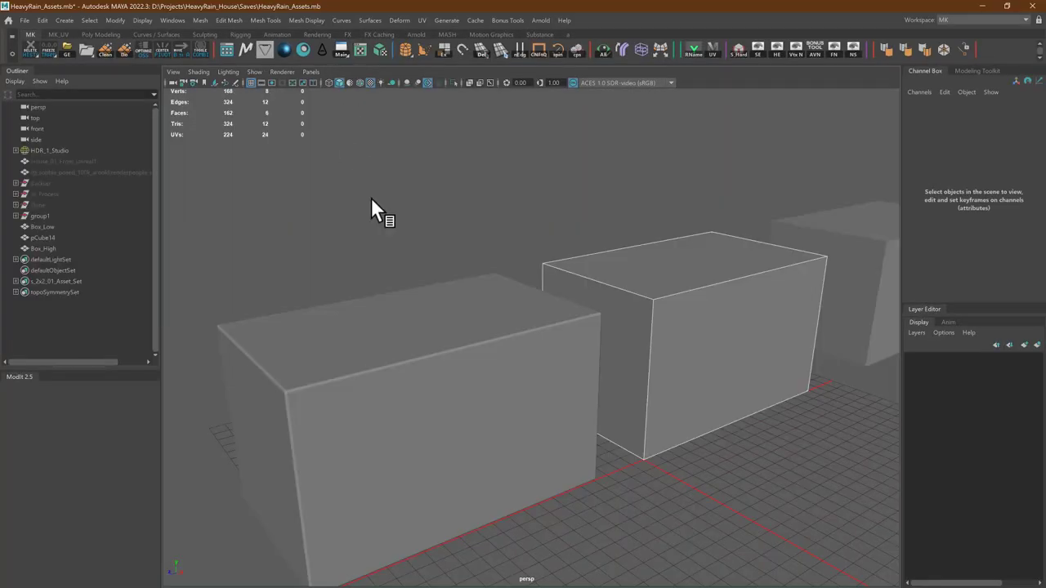
pyautogui.moveTo(404, 227); pyautogui.dragTo(486, 174, button='right')
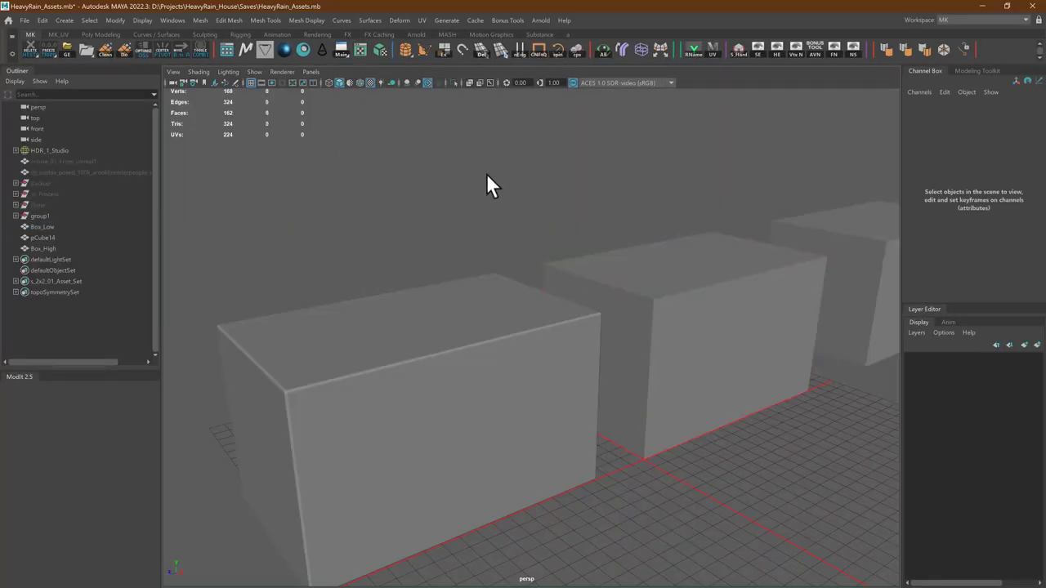
pyautogui.click(598, 361)
pyautogui.click(573, 245)
pyautogui.click(714, 352)
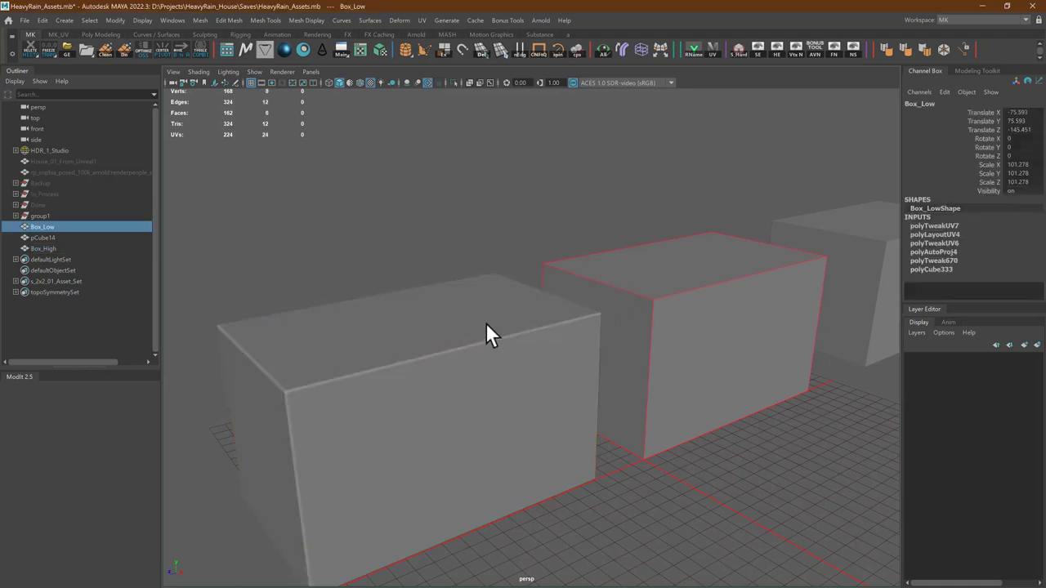
pyautogui.click(337, 372)
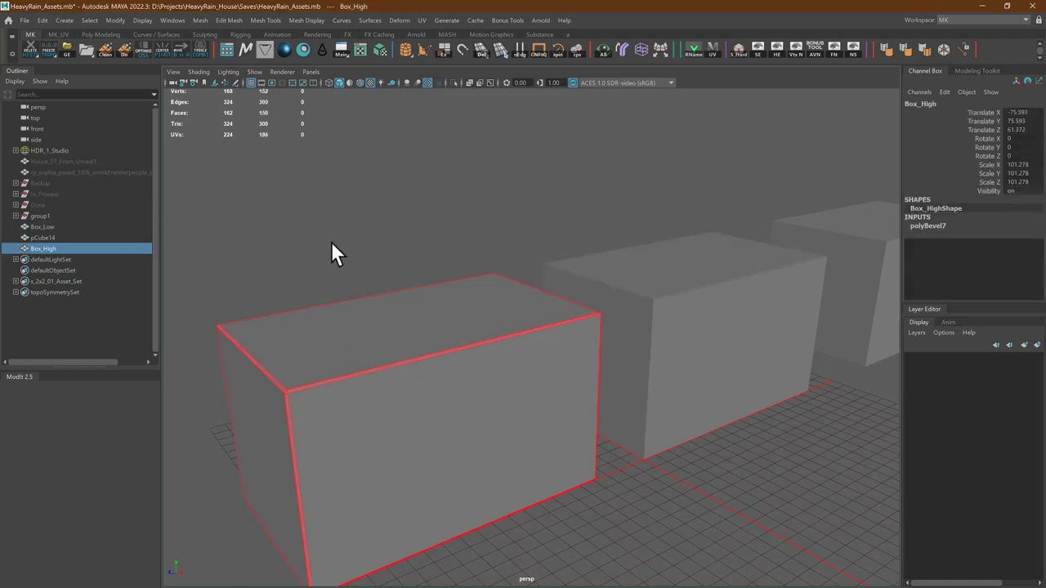
pyautogui.keyDown('alt'); pyautogui.moveTo(331, 243); pyautogui.dragTo(388, 209, button='middle'); pyautogui.keyUp('alt')
pyautogui.click(387, 208)
pyautogui.click(544, 280)
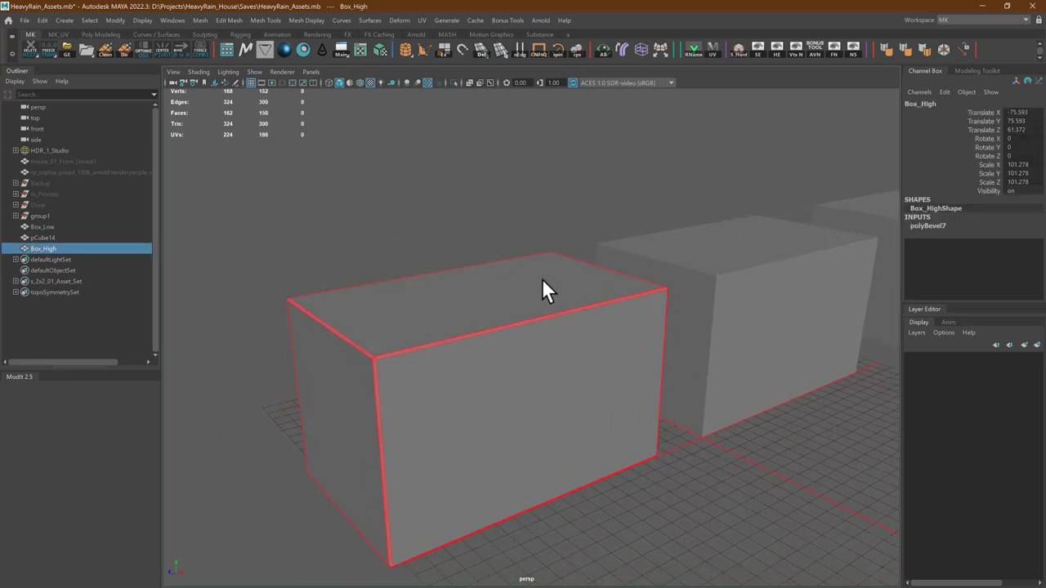
pyautogui.click(471, 187)
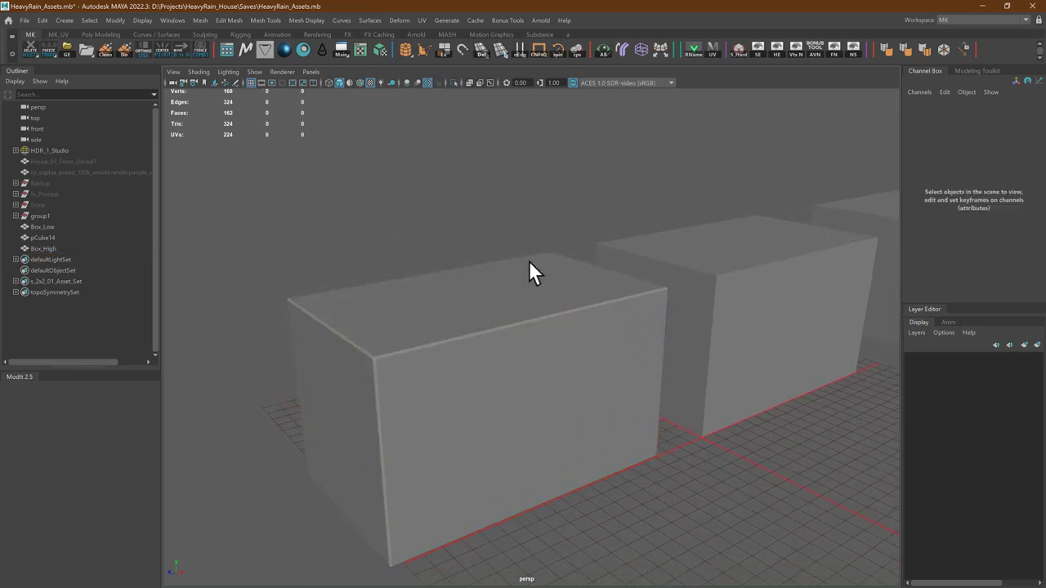
# Move Box_High along the Z axis and snap it exactly onto Box_Low so both boxes overlap
pyautogui.click(429, 331)
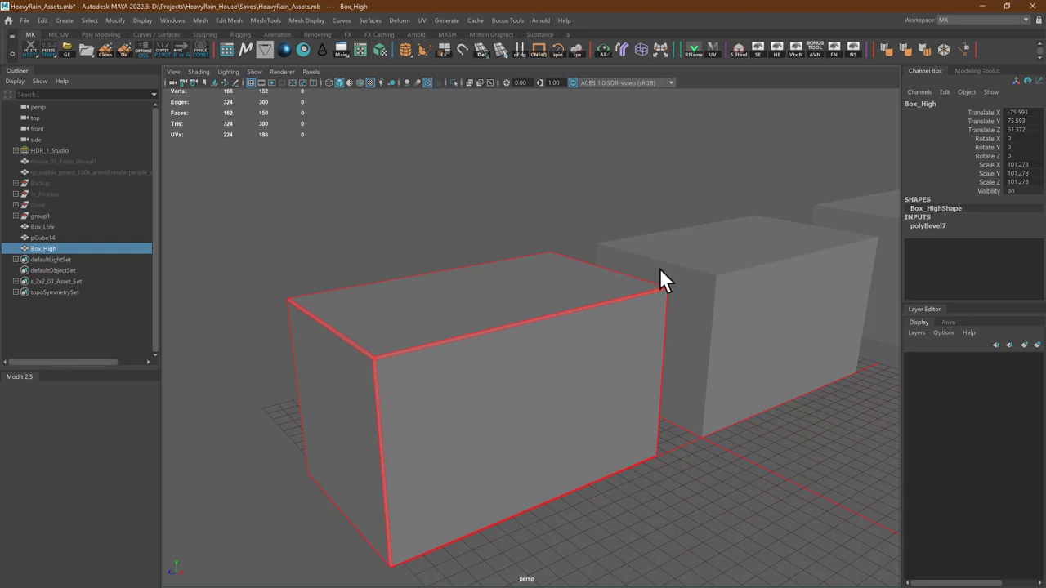
pyautogui.keyDown('alt'); pyautogui.moveTo(426, 245); pyautogui.dragTo(431, 245, button='middle'); pyautogui.keyUp('alt')
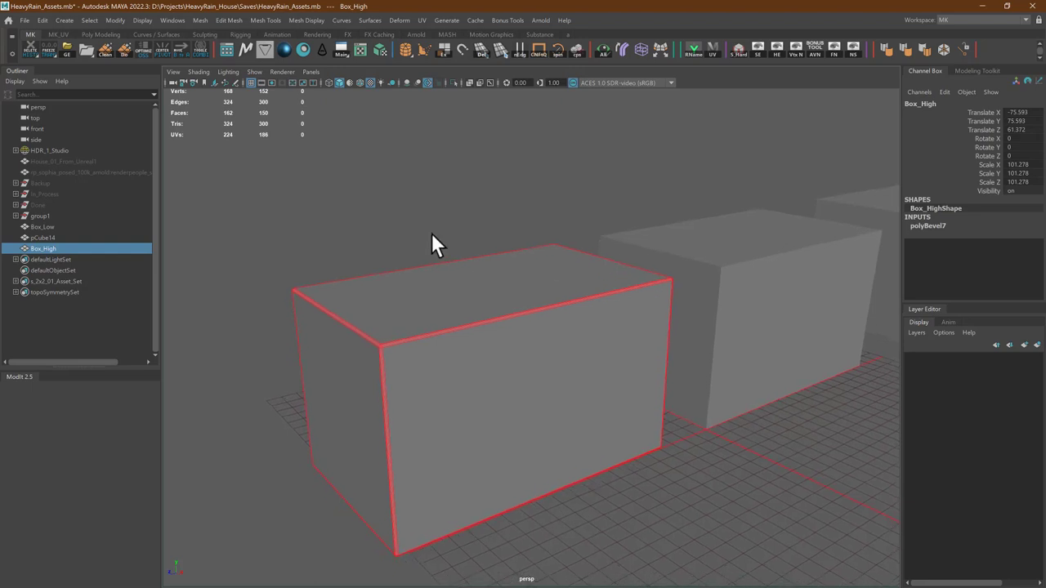
pyautogui.press('w')
pyautogui.keyDown('alt'); pyautogui.moveTo(573, 446); pyautogui.dragTo(540, 419, button='middle'); pyautogui.keyUp('alt')
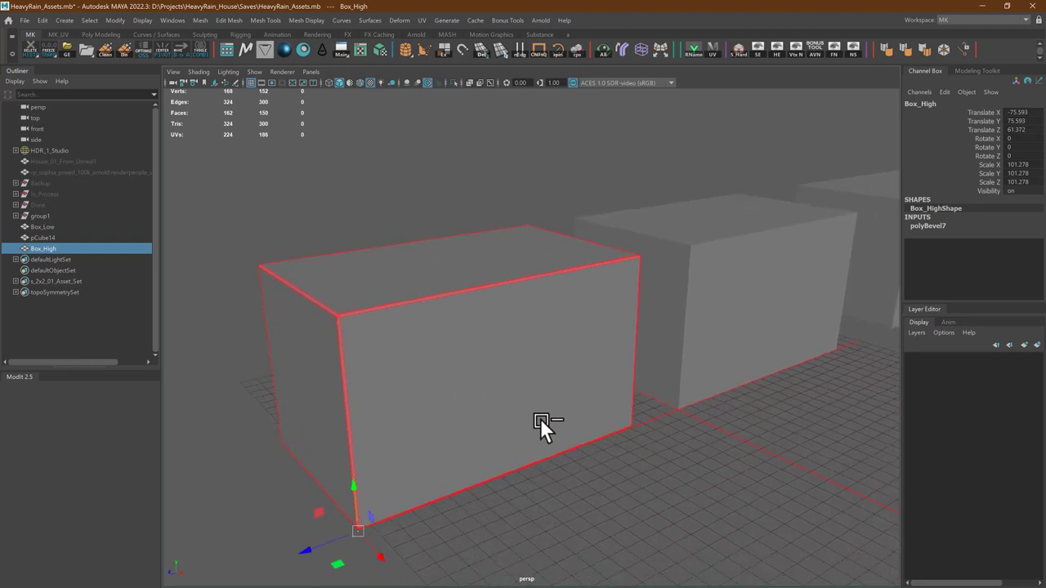
pyautogui.moveTo(310, 553); pyautogui.dragTo(632, 444)
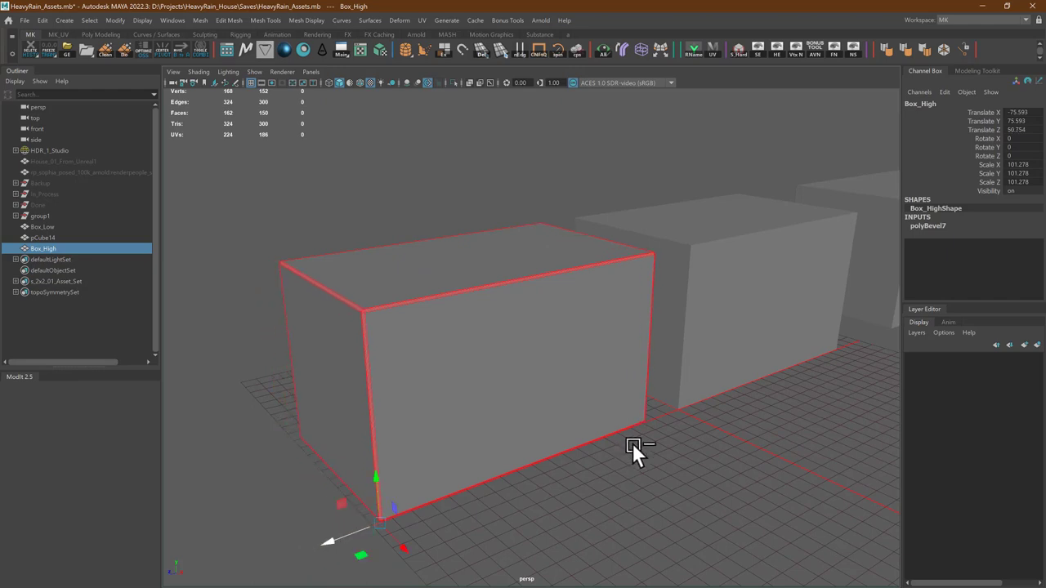
pyautogui.moveTo(677, 403); pyautogui.dragTo(679, 407)
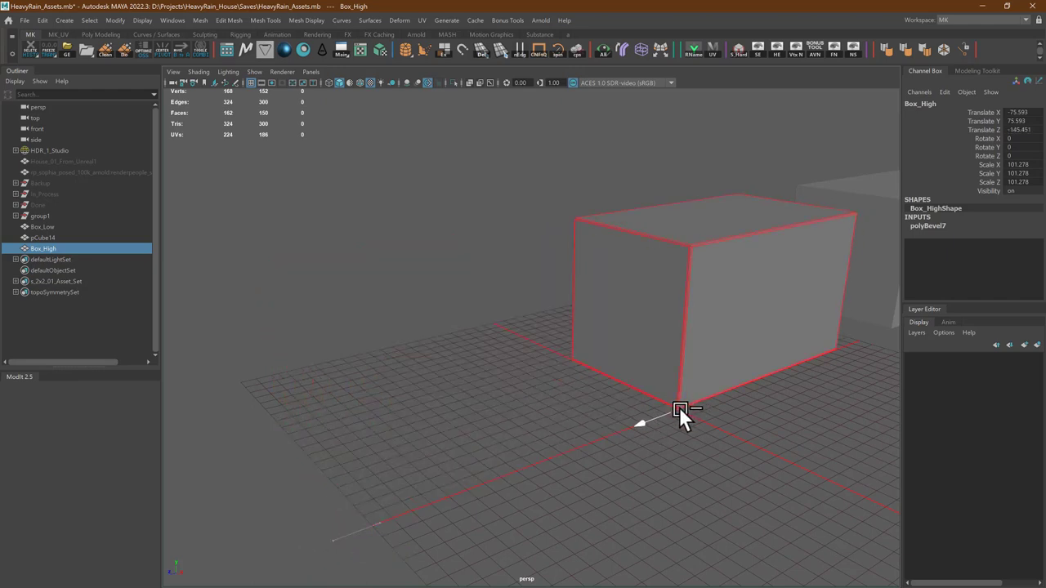
pyautogui.keyDown('alt'); pyautogui.moveTo(424, 365); pyautogui.dragTo(395, 379, button='middle'); pyautogui.keyUp('alt')
pyautogui.press('f')
pyautogui.click(369, 180)
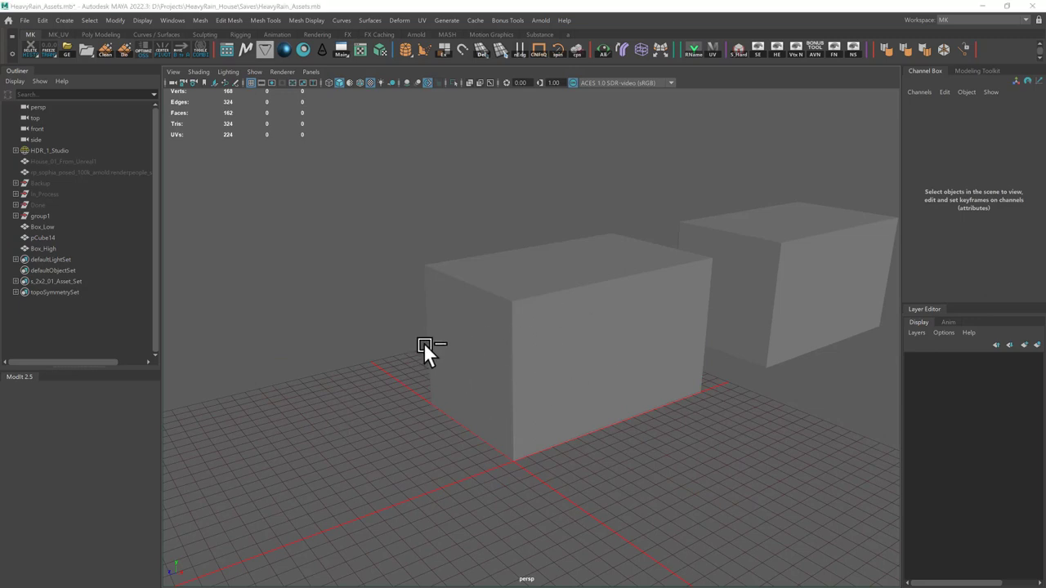
# Switch to the web browser and look through the artwork grid of the artist's ArtStation portfolio
pyautogui.hotkey('alt', 'Tab')
pyautogui.click(798, 337)
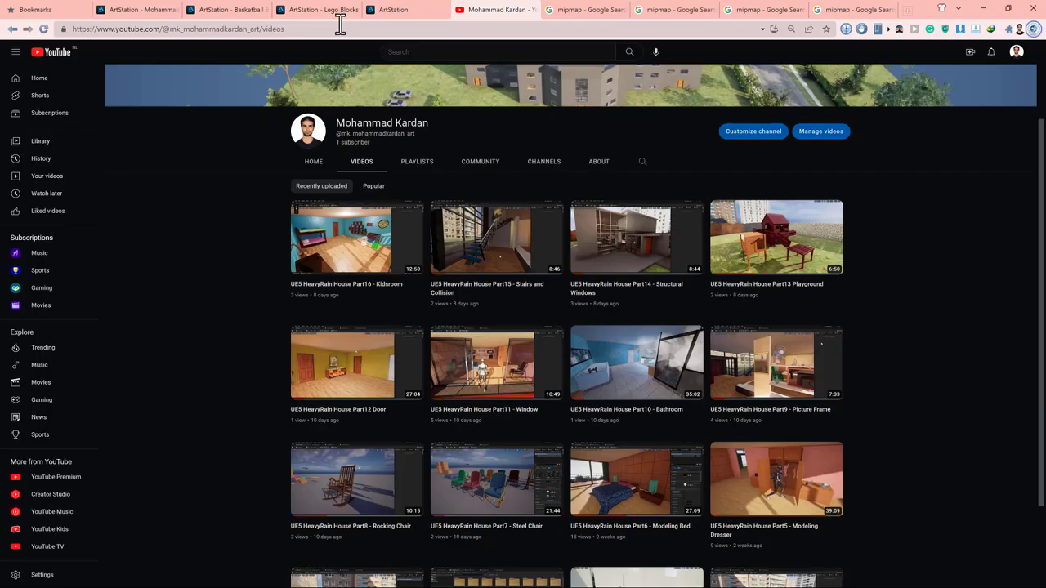
pyautogui.click(242, 9)
pyautogui.click(143, 10)
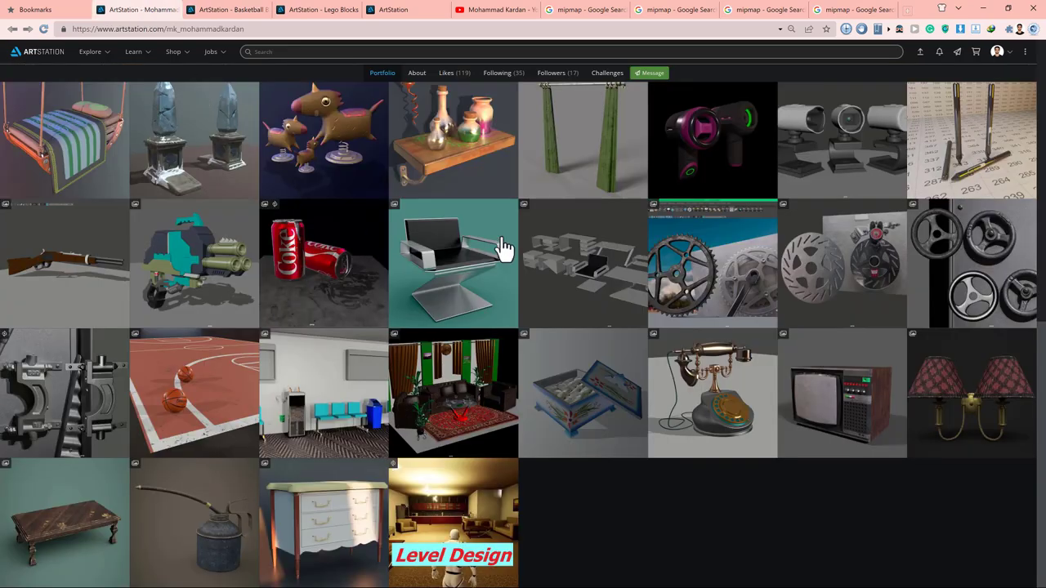
pyautogui.scroll(3, 228, 270)
pyautogui.scroll(3, 415, 303)
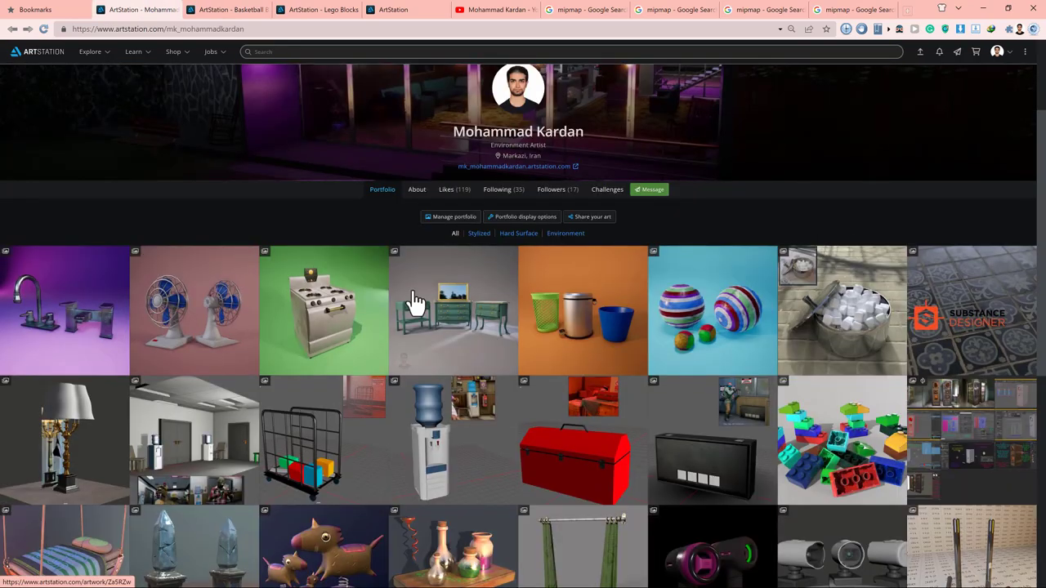
pyautogui.scroll(-4, 411, 307)
pyautogui.keyDown('ctrl'); pyautogui.scroll(-1, 402, 313); pyautogui.keyUp('ctrl')
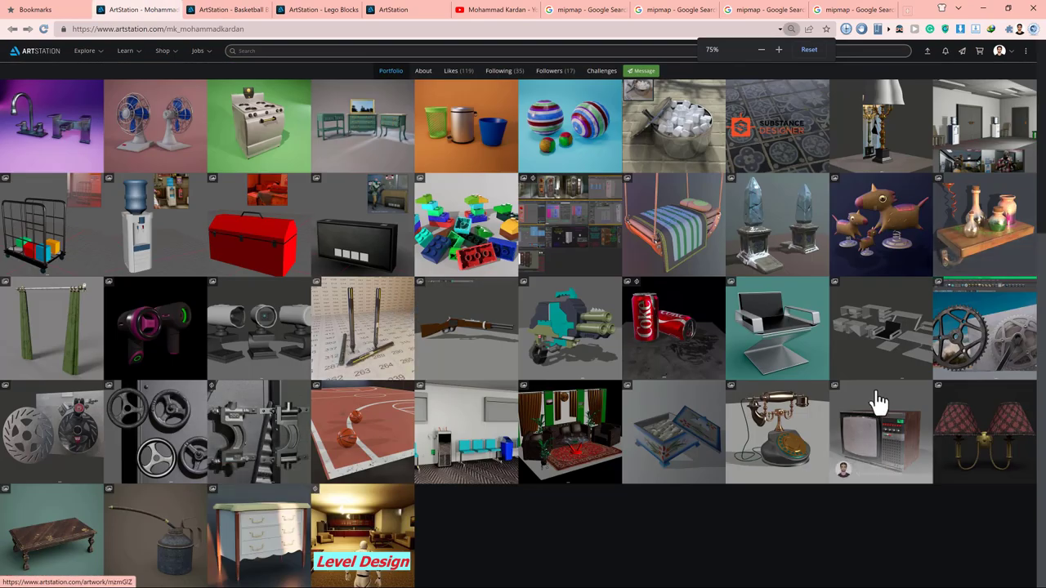
# Open the Heater Prop artwork in its own tab and examine its images of UV cuts, texel density and padding settings
pyautogui.middleClick(567, 214)
pyautogui.click(206, 10)
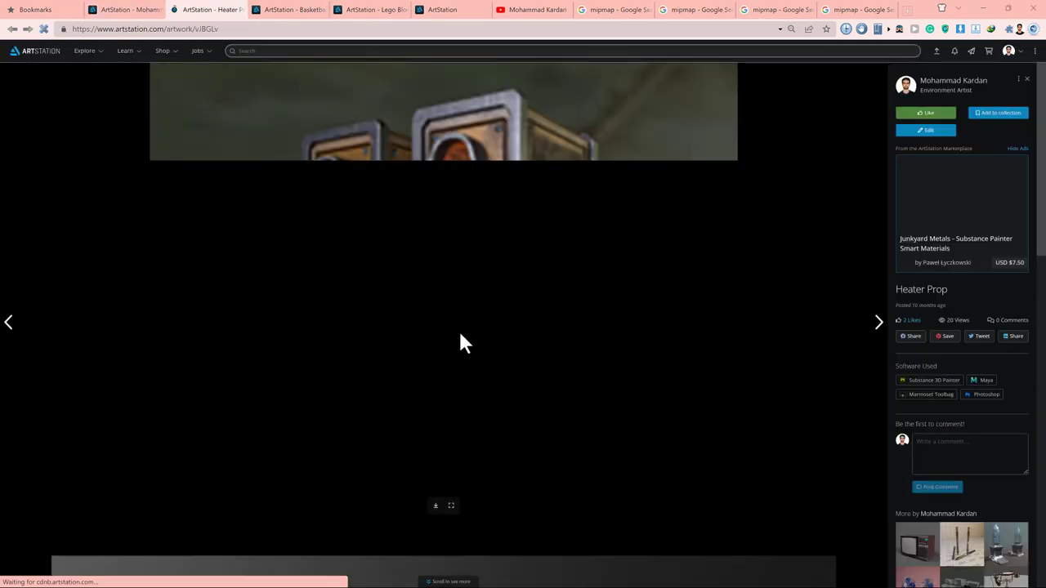
pyautogui.scroll(-2, 454, 282)
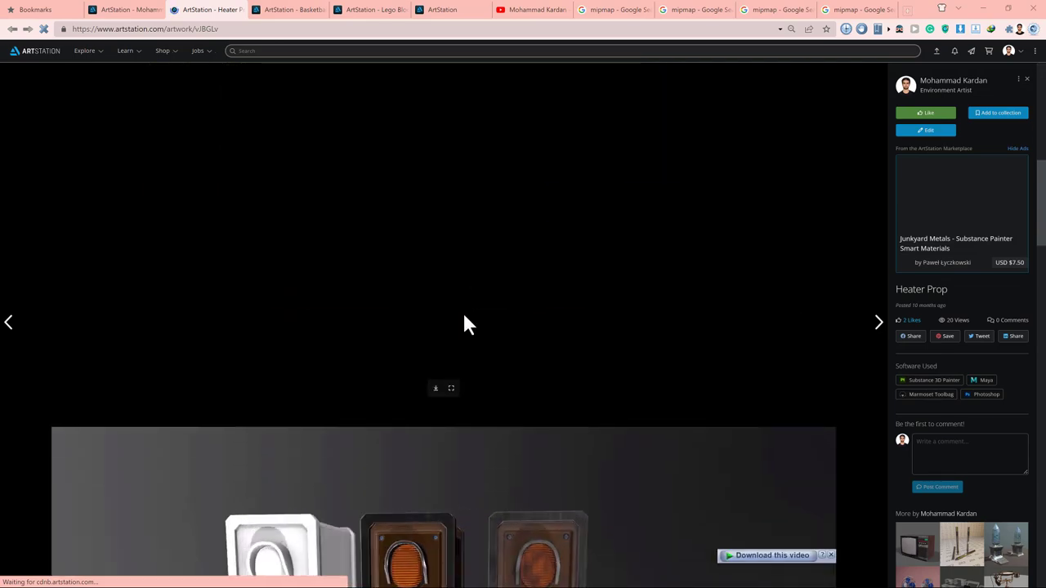
pyautogui.scroll(-6, 449, 301)
pyautogui.scroll(2, 456, 313)
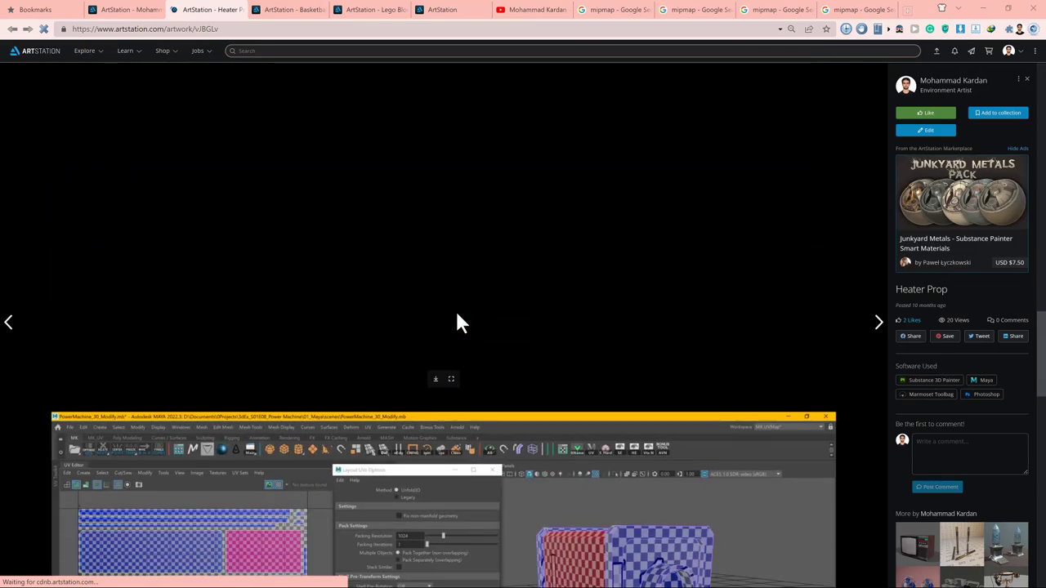
pyautogui.scroll(-3, 497, 311)
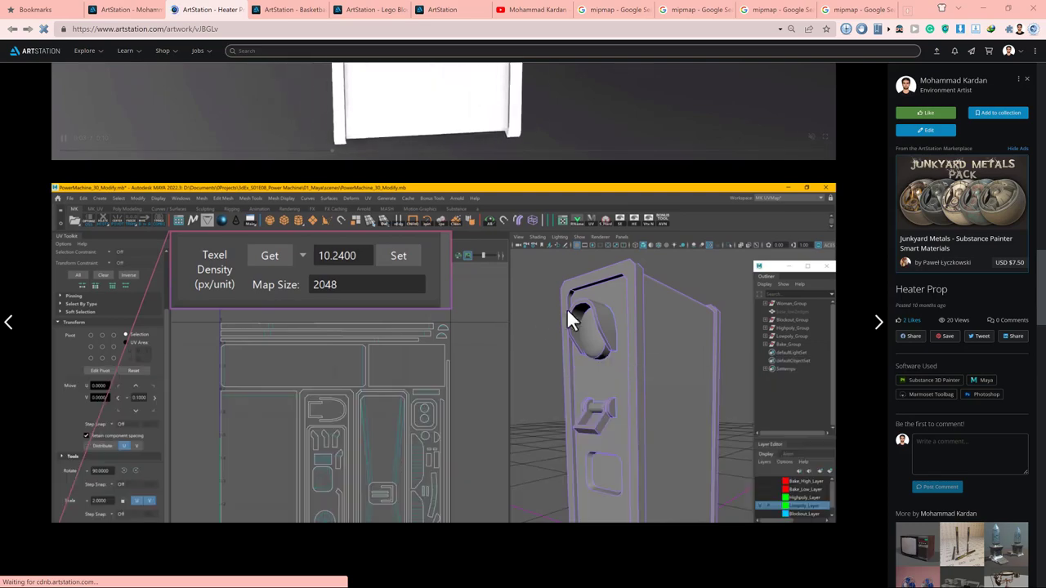
pyautogui.scroll(-4, 625, 327)
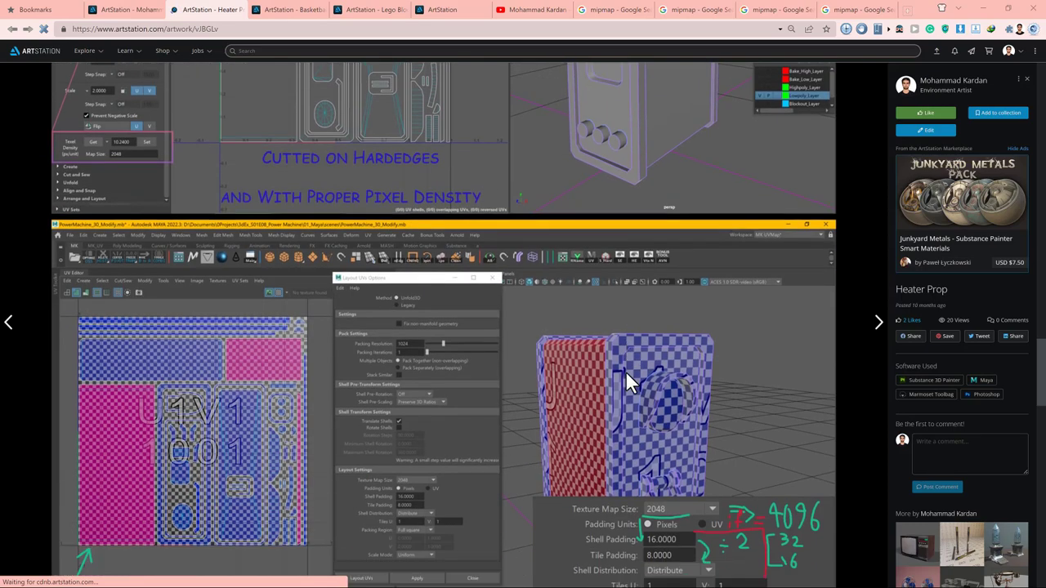
pyautogui.scroll(-3, 626, 370)
pyautogui.scroll(6, 626, 371)
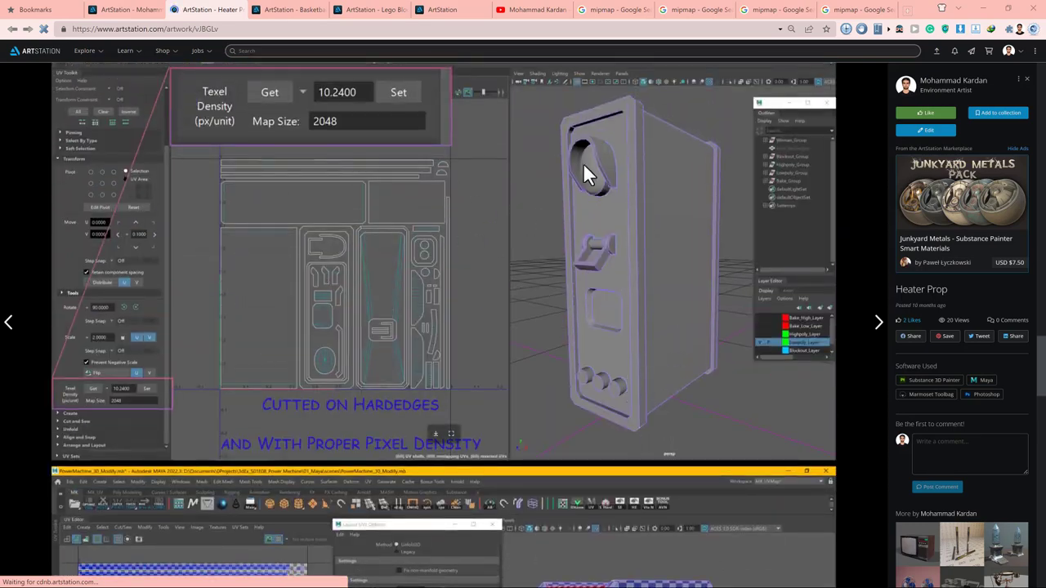
pyautogui.scroll(1, 583, 163)
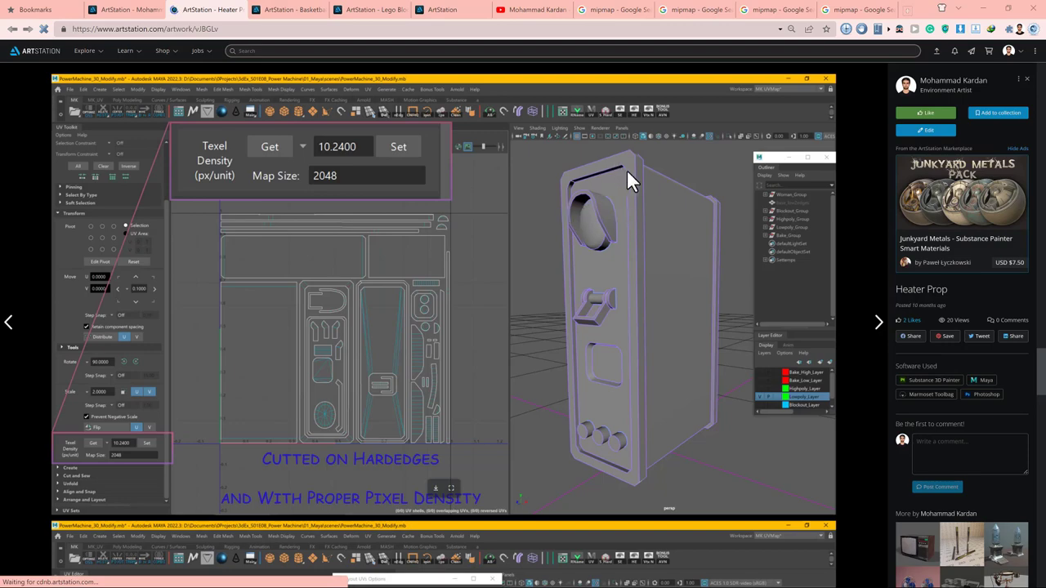
# Examine the Heater Prop images covering UV layout settings, separated bake groups in Maya and the Marmoset Toolbag baking setup
pyautogui.scroll(-9, 561, 364)
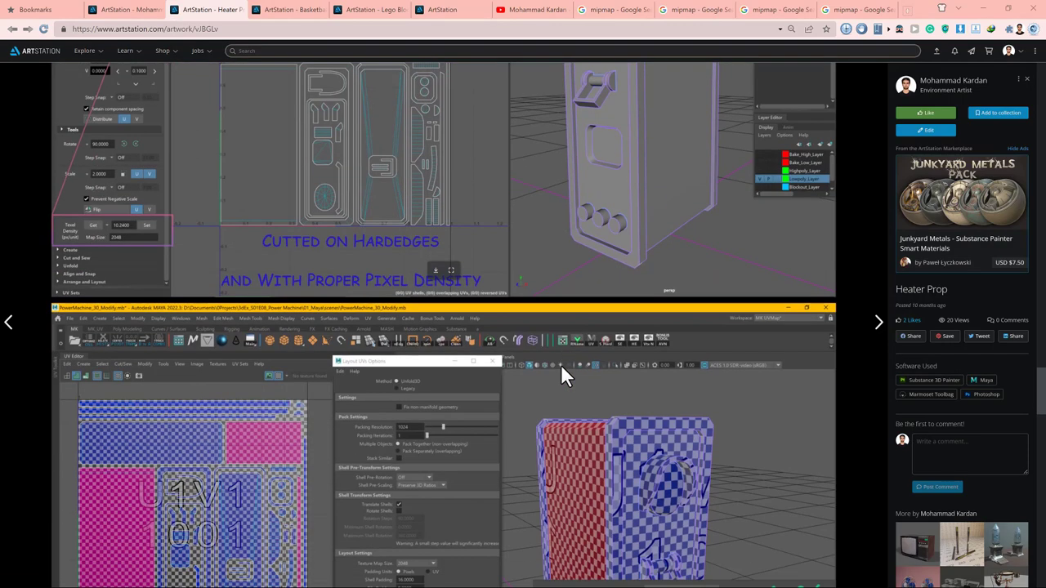
pyautogui.scroll(-5, 564, 363)
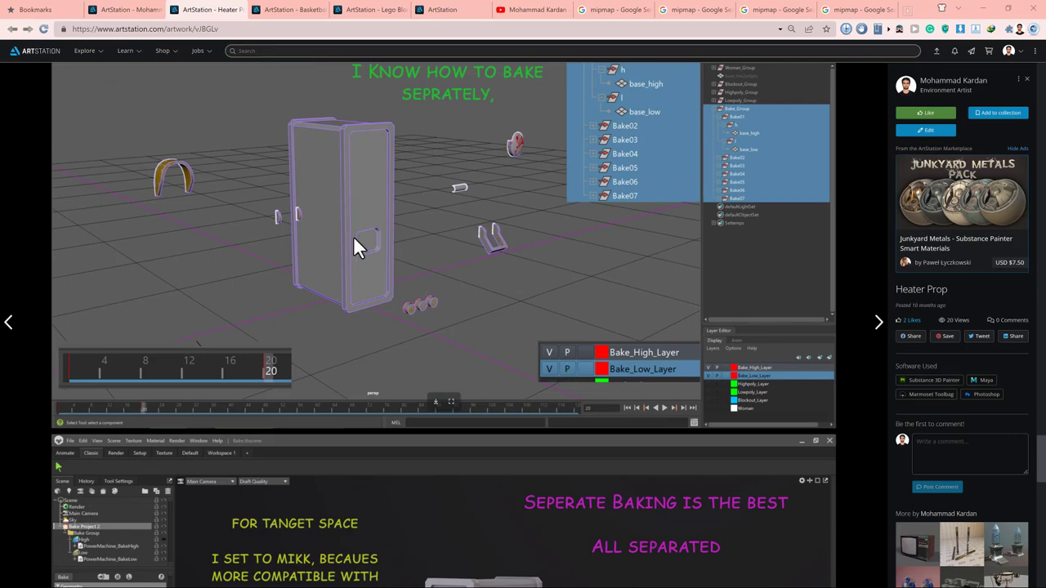
pyautogui.scroll(1, 404, 229)
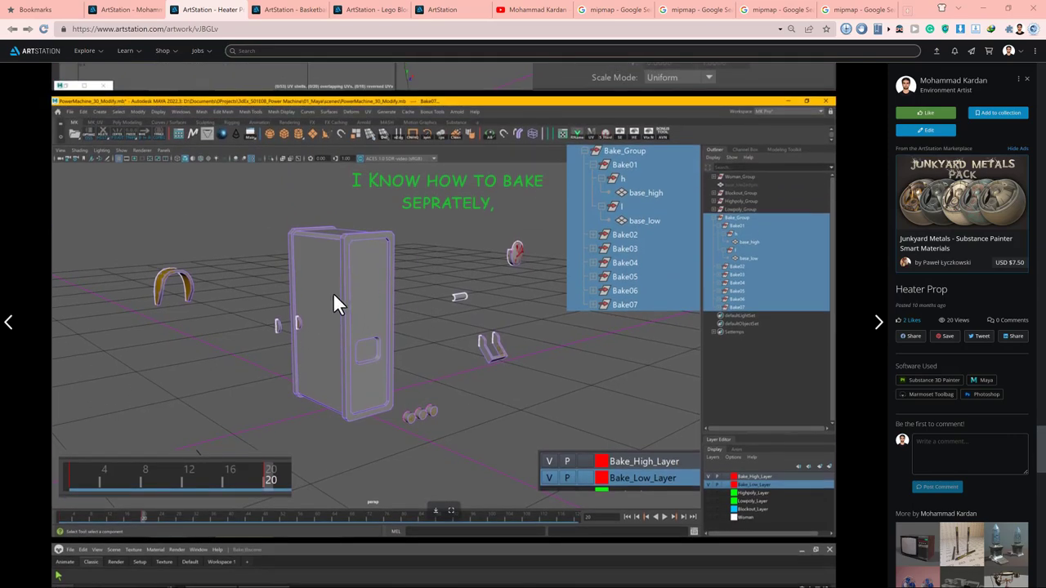
pyautogui.scroll(-8, 358, 295)
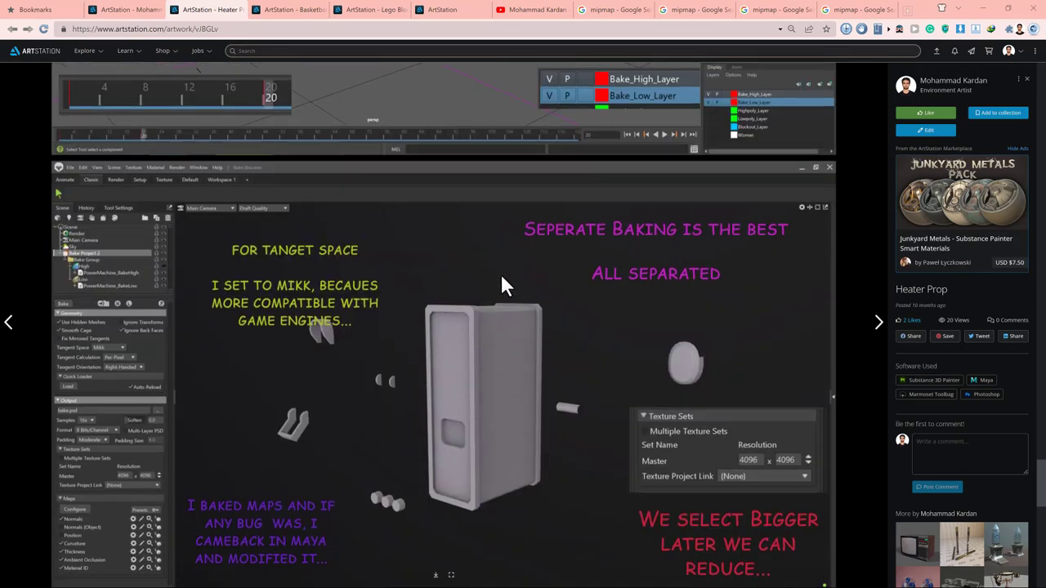
pyautogui.scroll(-4, 501, 277)
pyautogui.scroll(7, 500, 276)
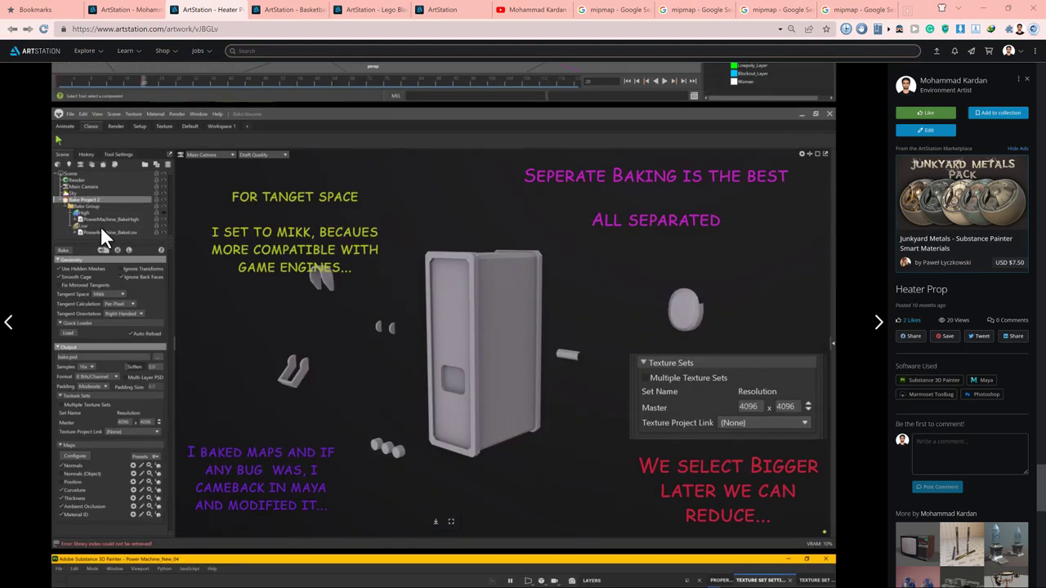
pyautogui.scroll(-2, 333, 295)
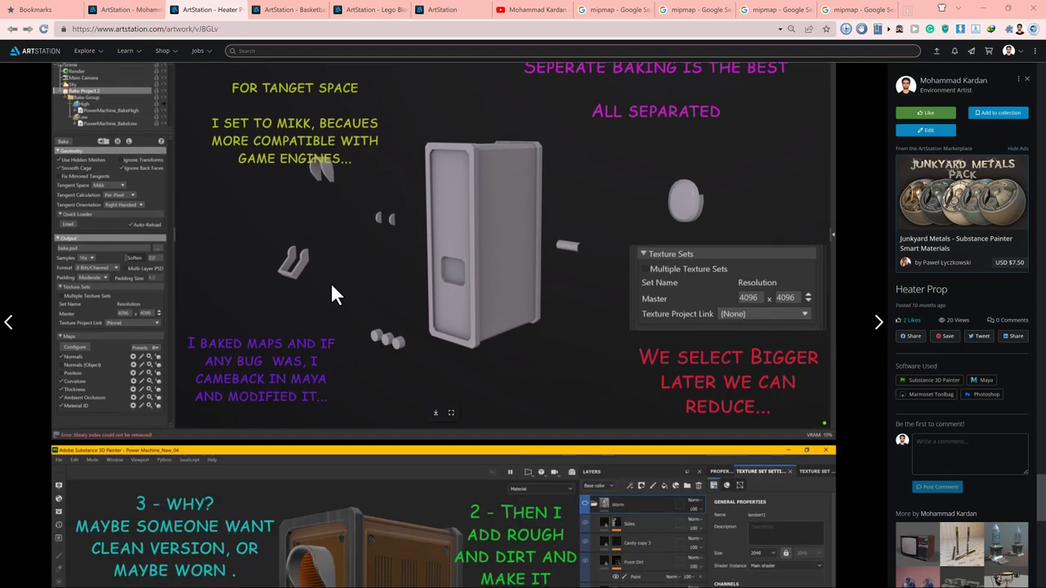
pyautogui.scroll(1, 455, 229)
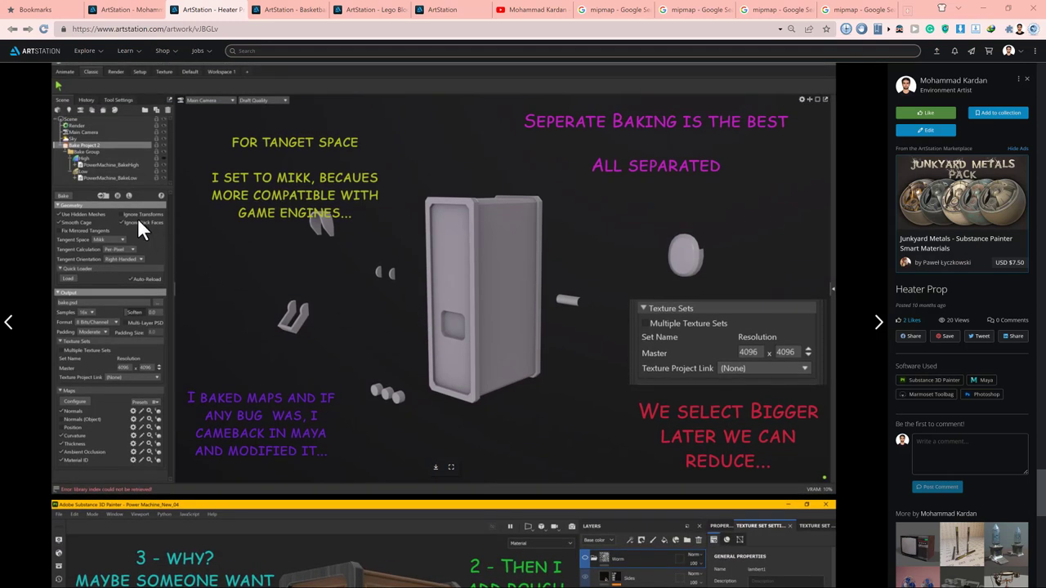
pyautogui.scroll(-2, 490, 255)
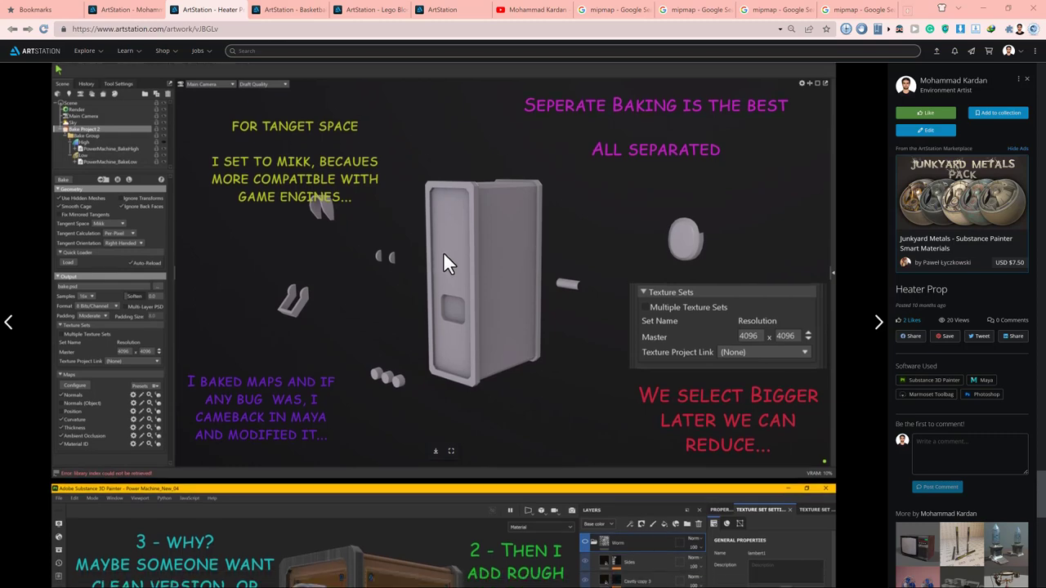
pyautogui.scroll(1, 464, 243)
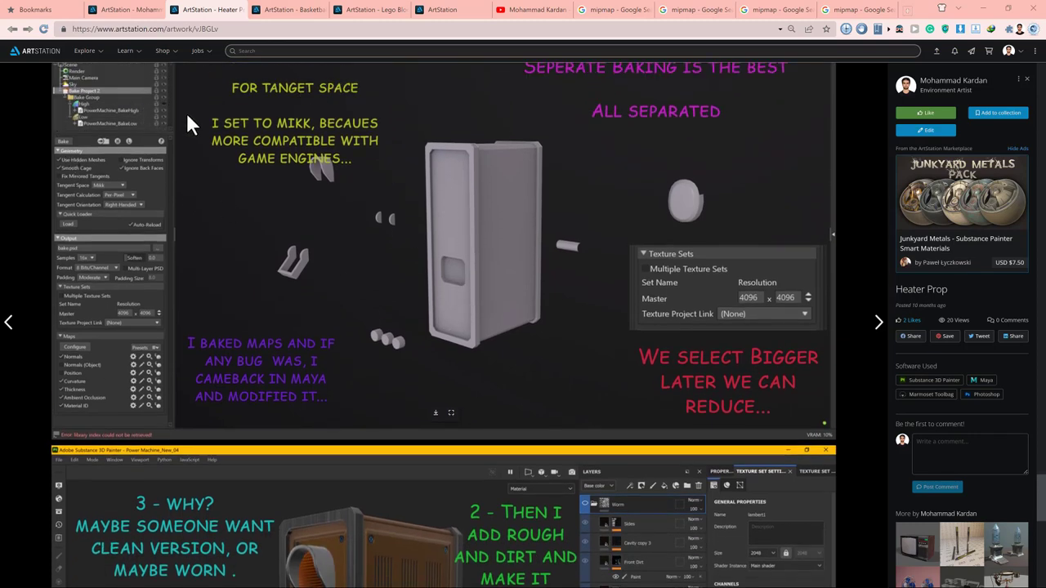
# Look through the Heater Prop's Substance Painter texturing image and the final render comparing no-texture, original and worn versions
pyautogui.scroll(-5, 551, 266)
pyautogui.scroll(-7, 523, 330)
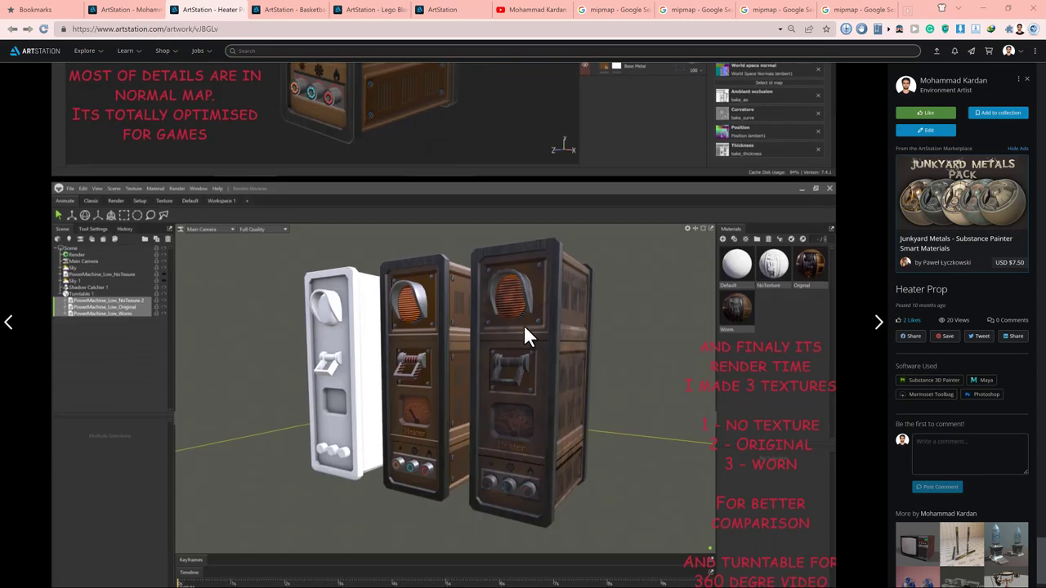
pyautogui.scroll(-1, 524, 329)
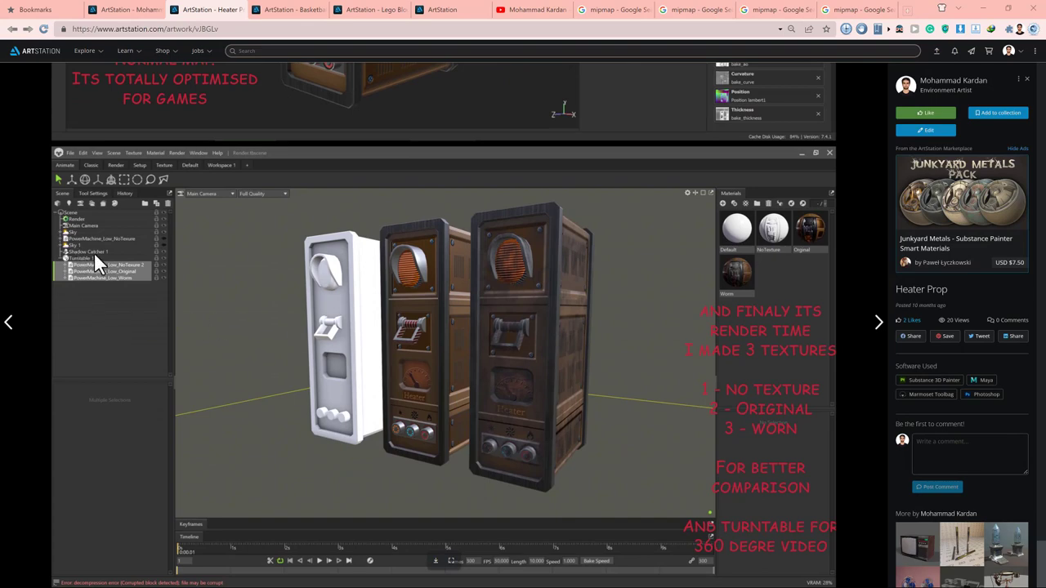
# Switch back to Maya and temporarily hide Box_High to check Box_Low underneath, restoring its visibility and clearing the selection
pyautogui.click(972, 8)
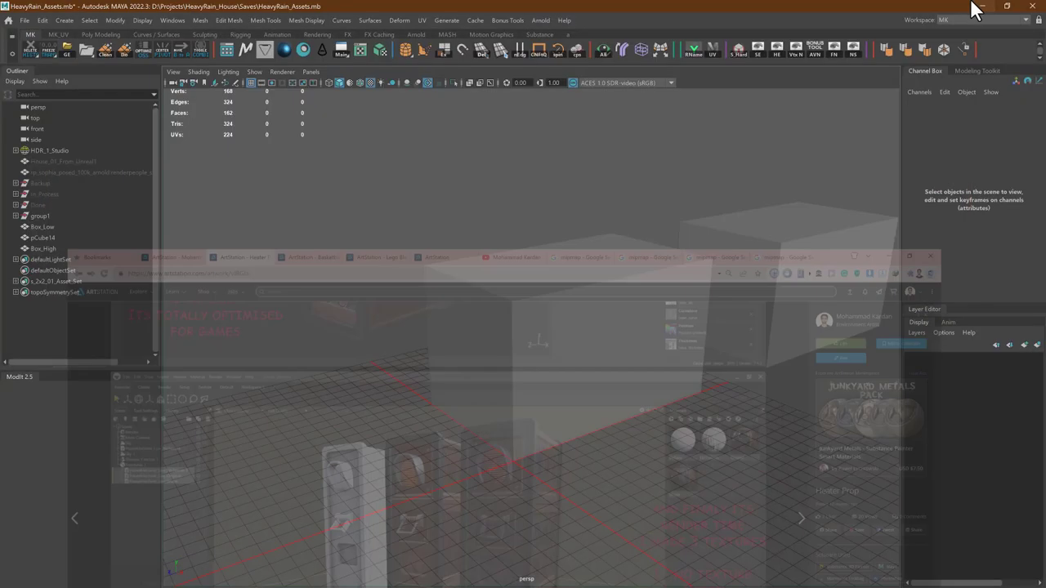
pyautogui.click(555, 283)
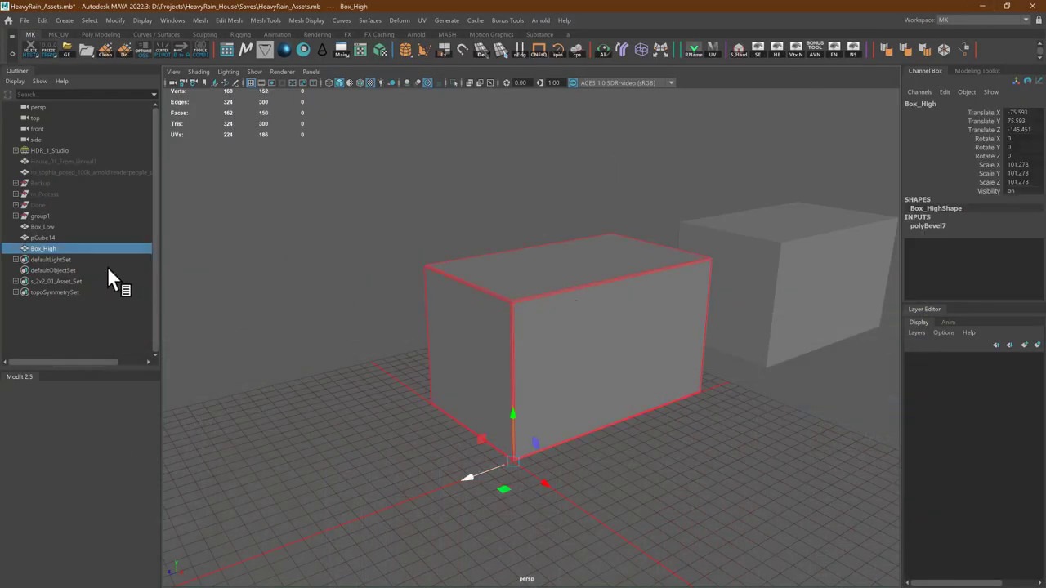
pyautogui.hotkey('ctrl', 'h')
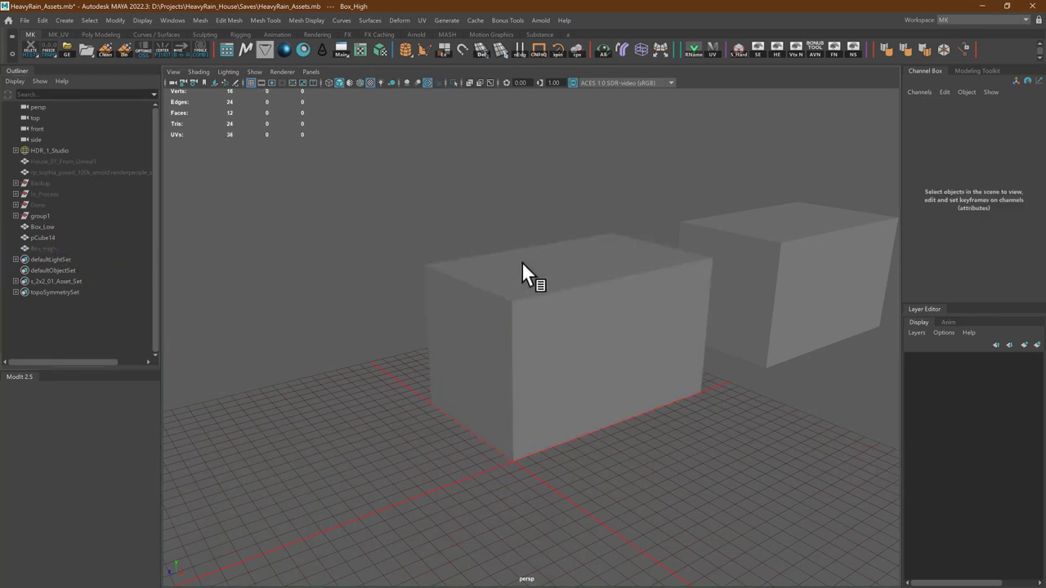
pyautogui.click(524, 265)
pyautogui.click(40, 248)
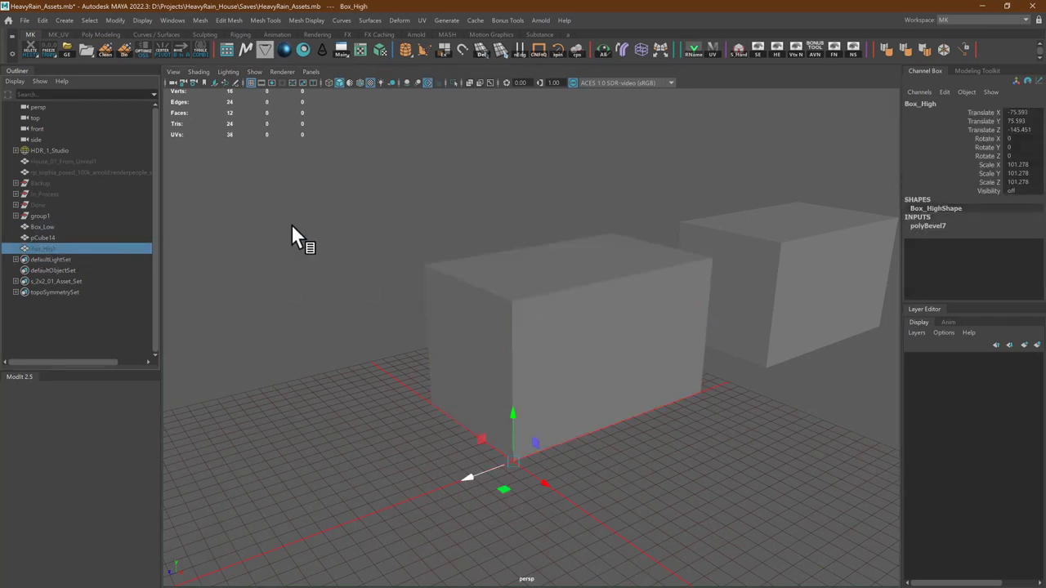
pyautogui.click(396, 223)
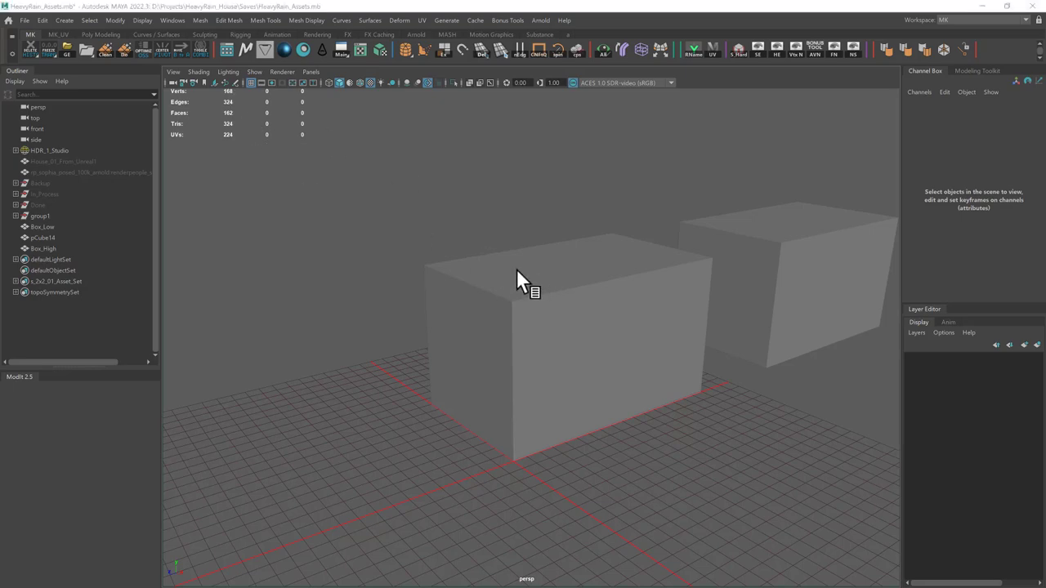
# Switch to the Pillows folder in File Explorer, select the Bedroom_Pillows_normal map and move the window clear of the boxes
pyautogui.hotkey('alt', 'Tab')
pyautogui.hotkey('alt', 'Tab')
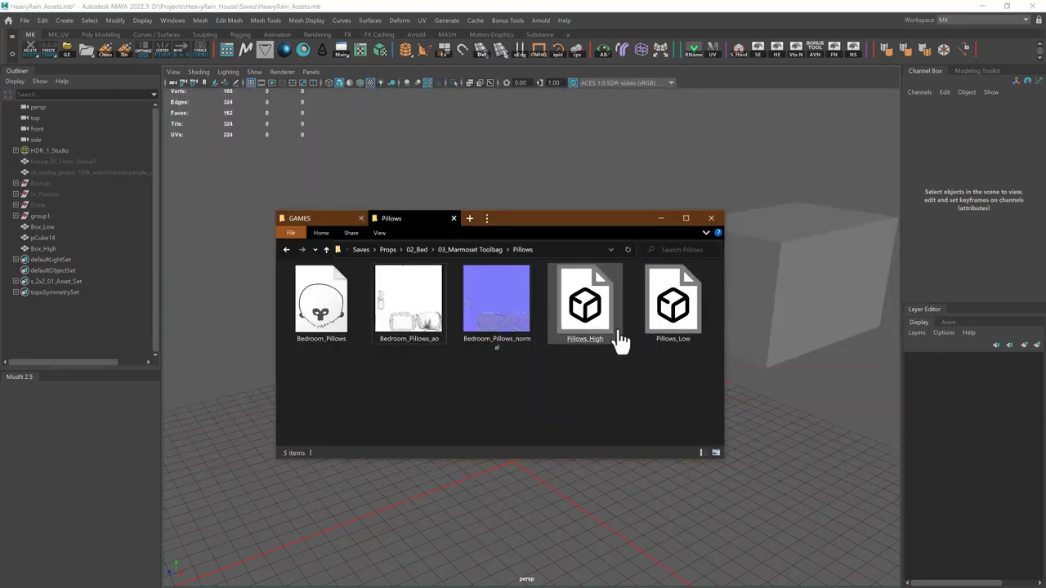
pyautogui.click(491, 327)
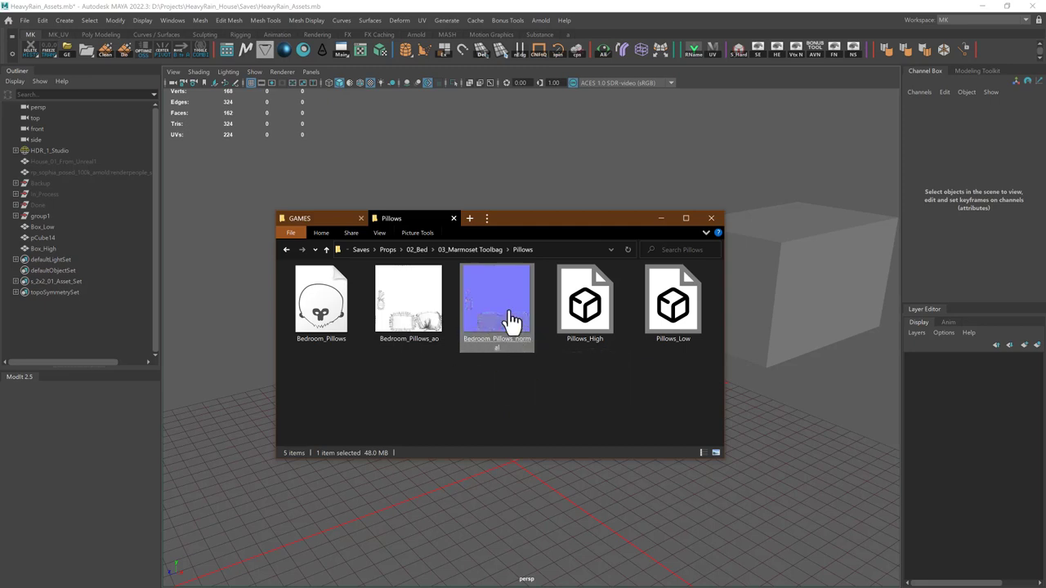
pyautogui.moveTo(547, 219); pyautogui.dragTo(514, 395)
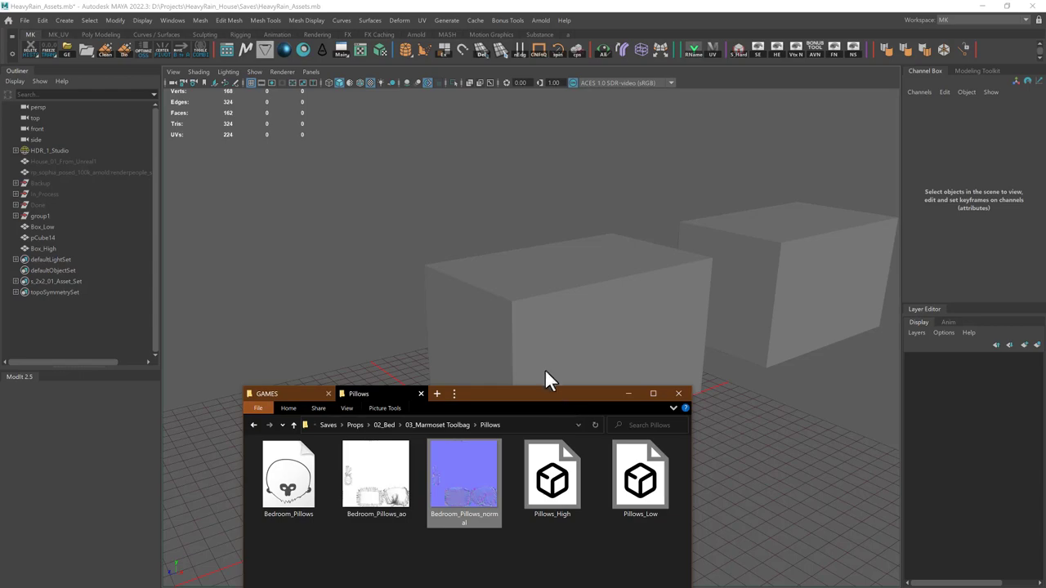
# Switch to the HeavyRain_House level in Unreal Engine and fly to the bed to inspect the red pillow up close
pyautogui.hotkey('alt', 'Tab')
pyautogui.click(305, 291)
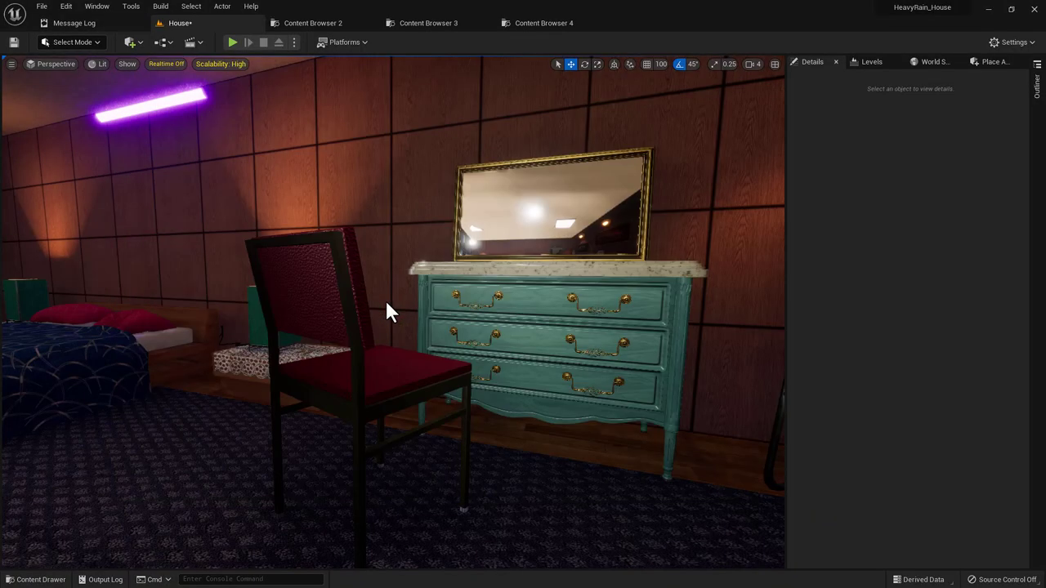
pyautogui.press('w')
pyautogui.moveTo(384, 297); pyautogui.dragTo(248, 389, button='right')
pyautogui.press('w')
pyautogui.press('a')
pyautogui.press('s')
pyautogui.press('w')
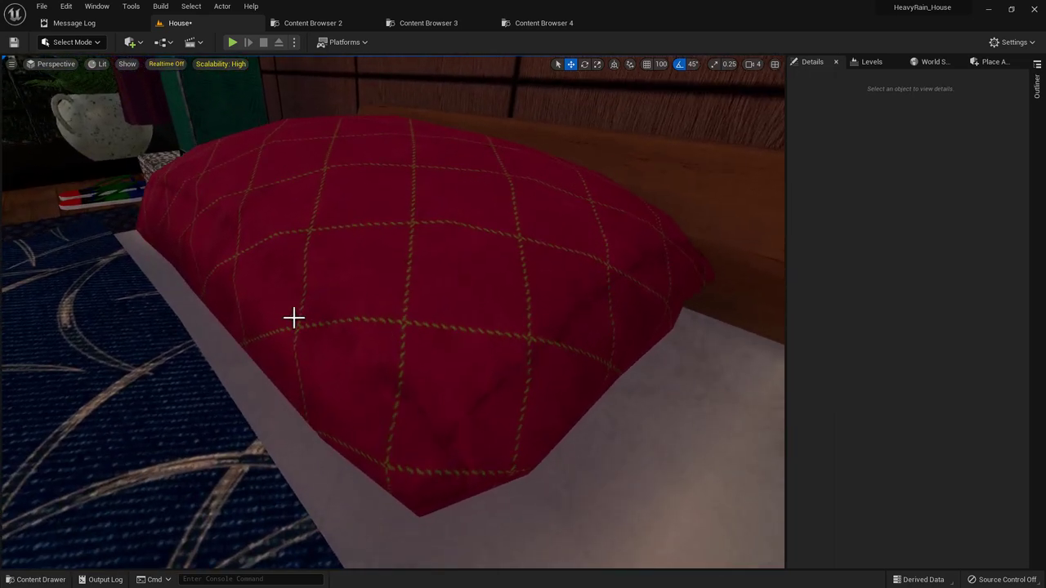
pyautogui.scroll(-5, 361, 358)
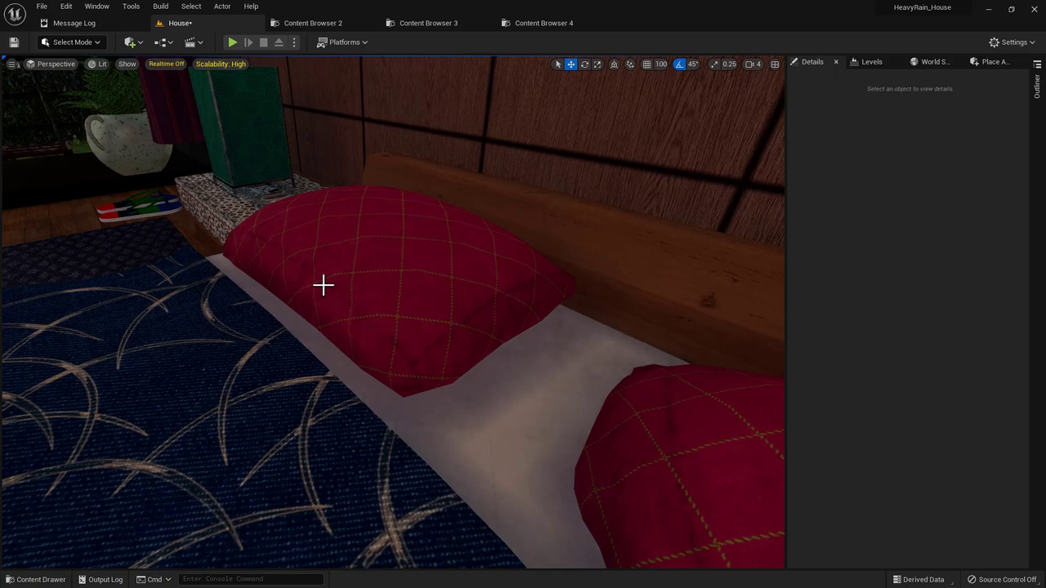
# Fly through the bedroom from the pillows to the wooden drawers with the vases and picture frame to examine the props
pyautogui.moveTo(426, 360); pyautogui.dragTo(237, 319, button='right')
pyautogui.press('s')
pyautogui.press('d')
pyautogui.press('w')
pyautogui.press('s')
pyautogui.moveTo(323, 359); pyautogui.dragTo(224, 360, button='right')
pyautogui.press('a')
pyautogui.moveTo(417, 362); pyautogui.dragTo(500, 375, button='right')
pyautogui.scroll(-10, 395, 348)
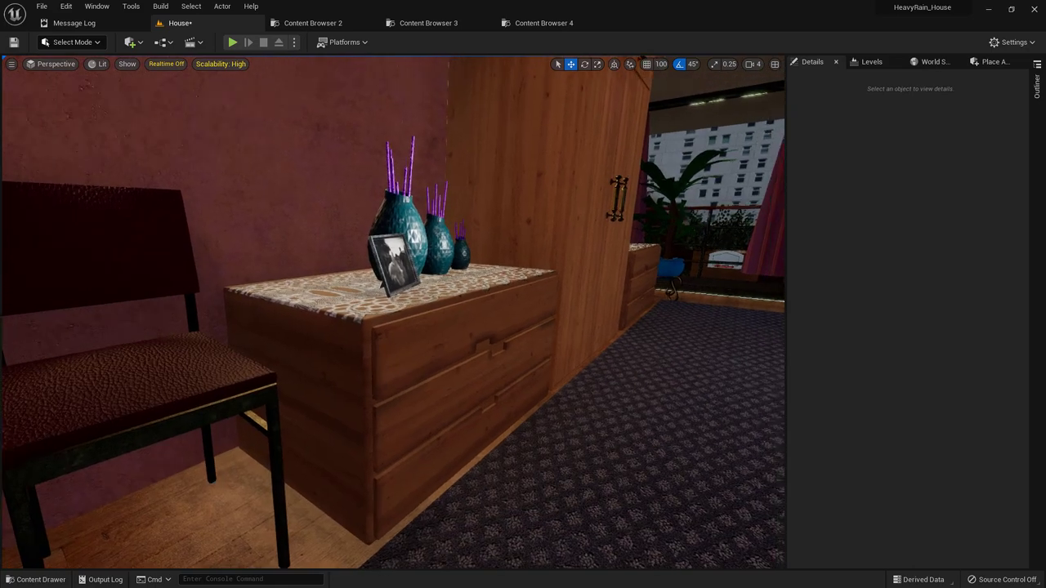
# Switch back to the HeavyRain_Assets scene in Maya and select Box_High
pyautogui.hotkey('alt', 'Tab')
pyautogui.hotkey('alt', 'Tab')
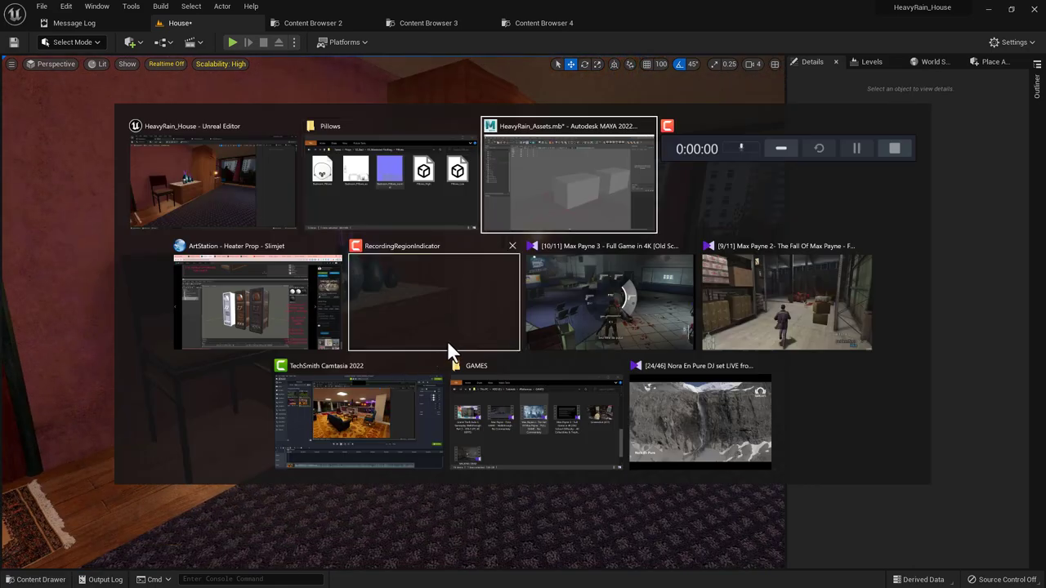
pyautogui.click(466, 296)
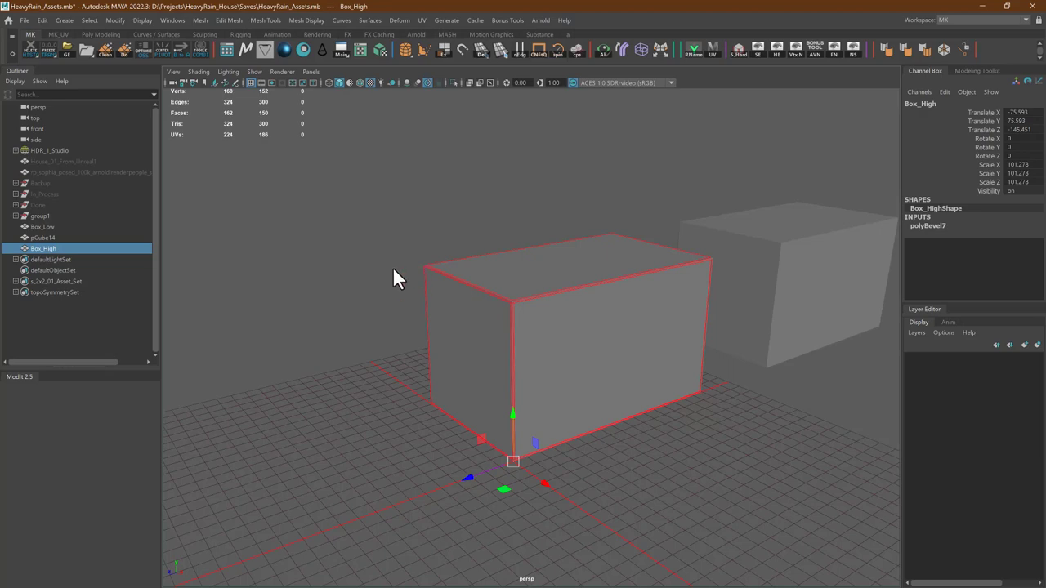
# Bring up the Pillows folder window, reposition it higher over the scene, and return to Maya with Box_High selected
pyautogui.hotkey('alt', 'Tab')
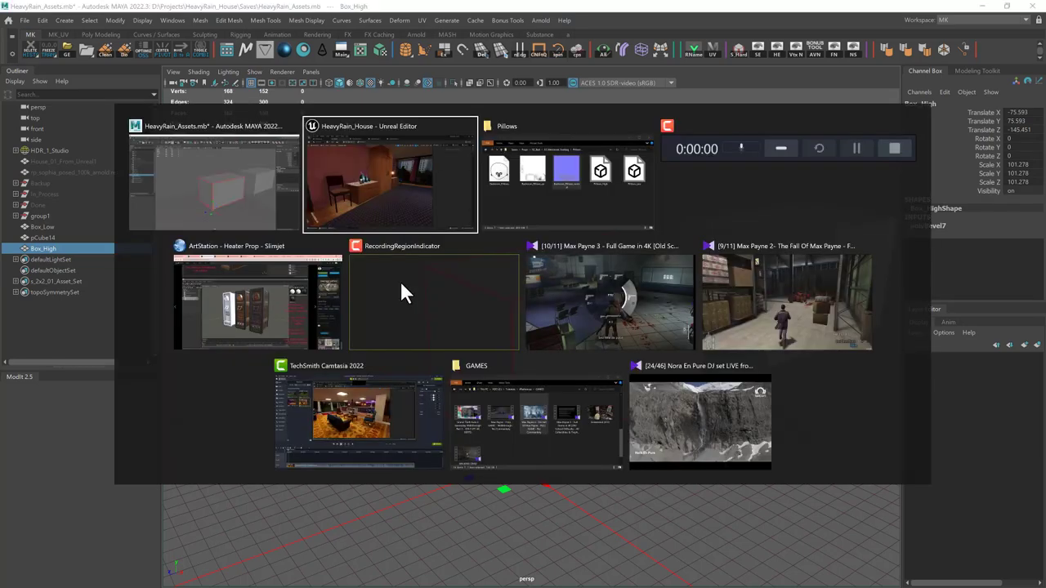
pyautogui.hotkey('alt', 'Tab')
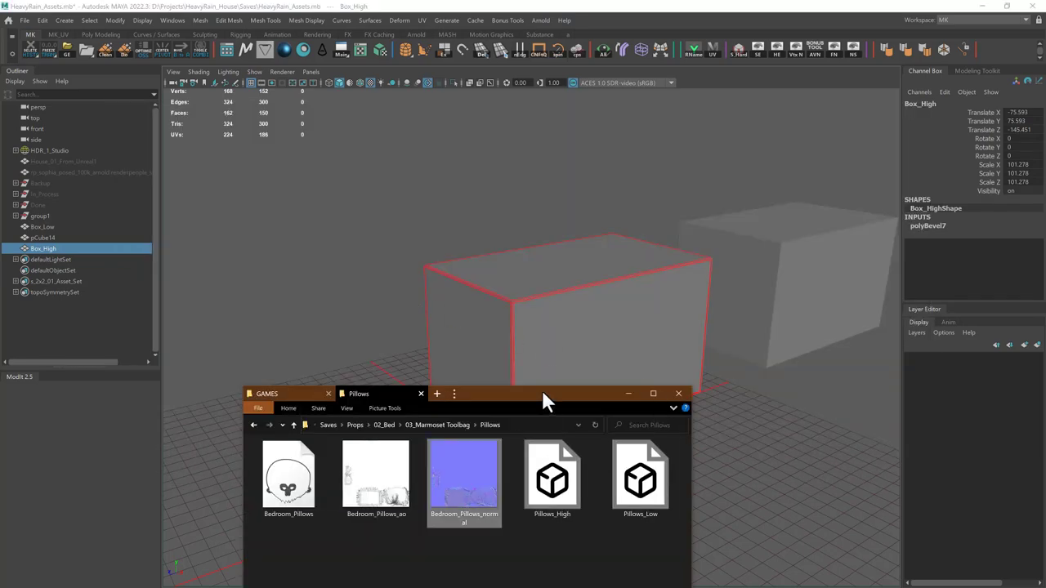
pyautogui.moveTo(542, 392); pyautogui.dragTo(463, 285)
pyautogui.click(474, 192)
pyautogui.click(518, 273)
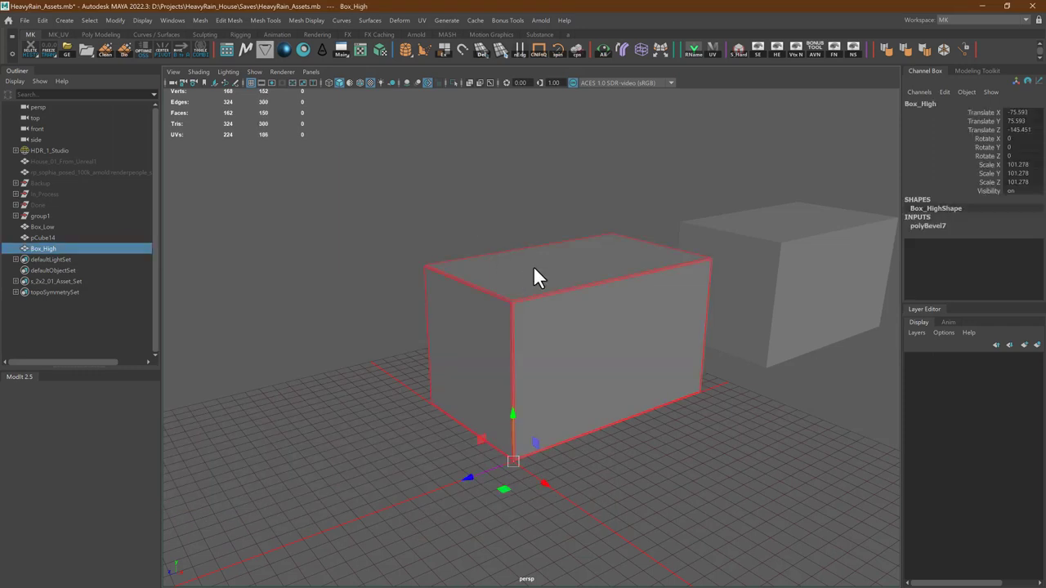
# Move Box_High along the Z axis off Box_Low to a Translate Z of about 81.5, and clear the selection
pyautogui.keyDown('alt'); pyautogui.moveTo(747, 210); pyautogui.dragTo(553, 331, button='middle'); pyautogui.keyUp('alt')
pyautogui.keyDown('alt'); pyautogui.moveTo(588, 454); pyautogui.dragTo(414, 459, button='right'); pyautogui.keyUp('alt')
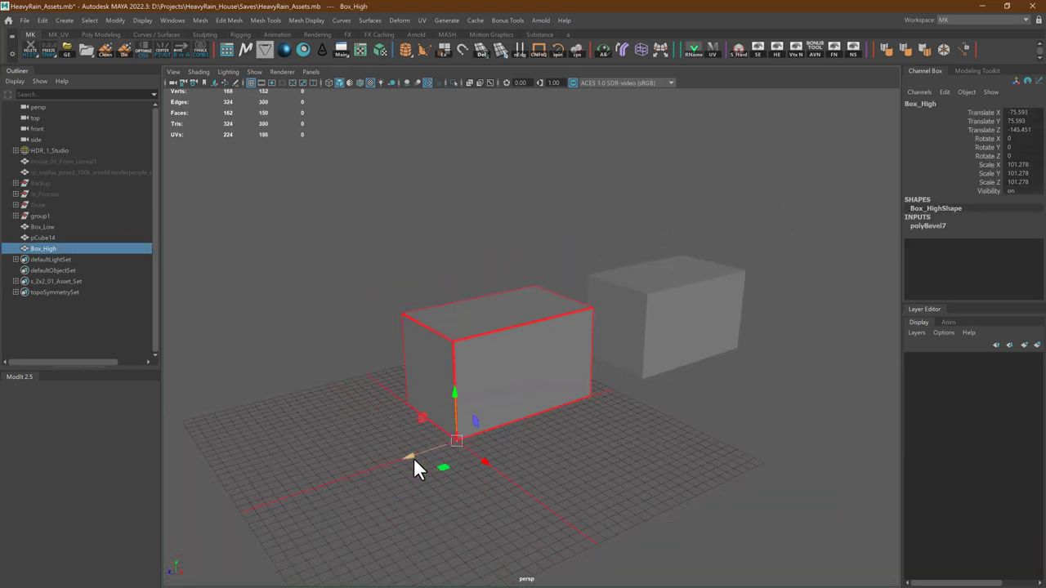
pyautogui.moveTo(411, 456); pyautogui.dragTo(287, 498)
pyautogui.moveTo(655, 412); pyautogui.dragTo(594, 404, button='middle')
pyautogui.click(594, 404)
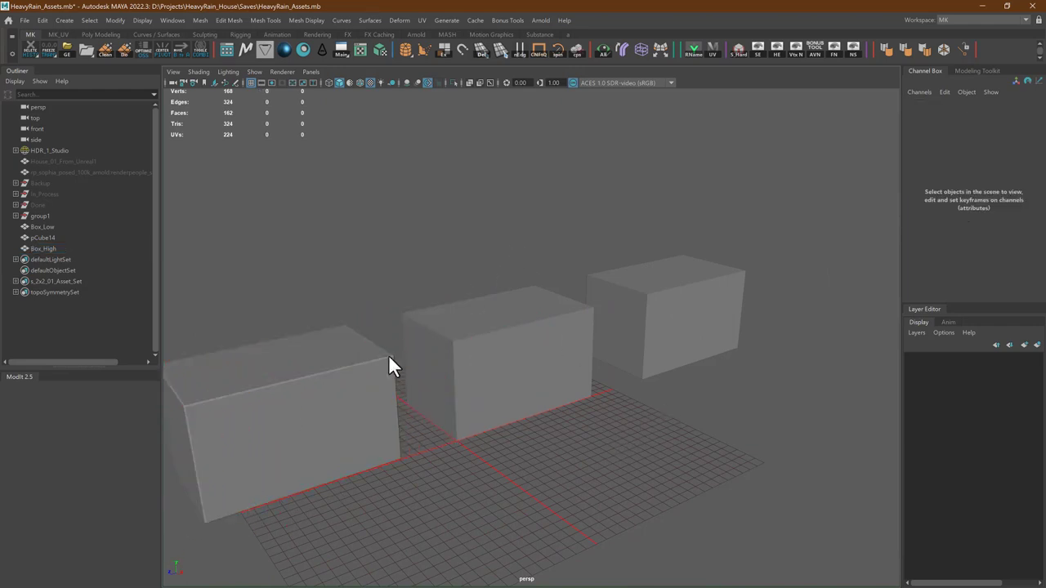
# Frame the separated boxes, select Box_High to inspect its beveled edges beside Box_Low, and deselect it
pyautogui.keyDown('alt'); pyautogui.moveTo(400, 353); pyautogui.dragTo(533, 313, button='middle'); pyautogui.keyUp('alt')
pyautogui.keyDown('alt'); pyautogui.moveTo(556, 314); pyautogui.dragTo(438, 239, button='right'); pyautogui.keyUp('alt')
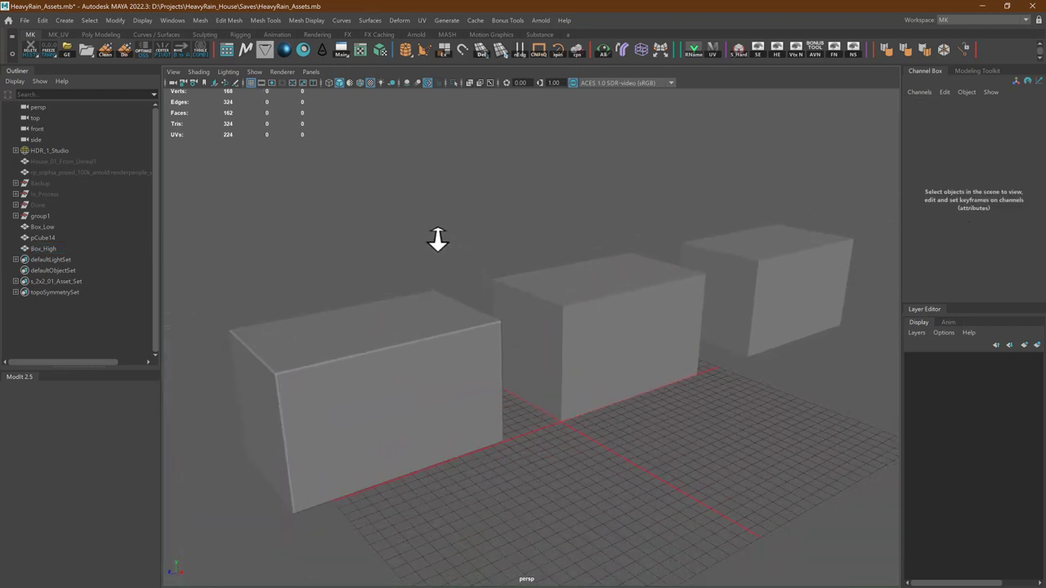
pyautogui.click(406, 321)
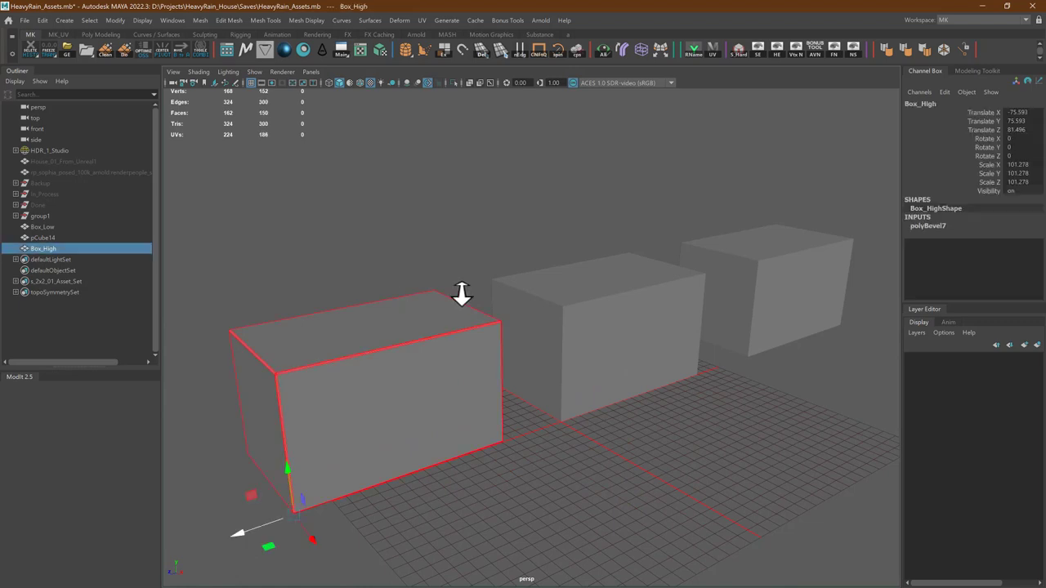
pyautogui.click(494, 238)
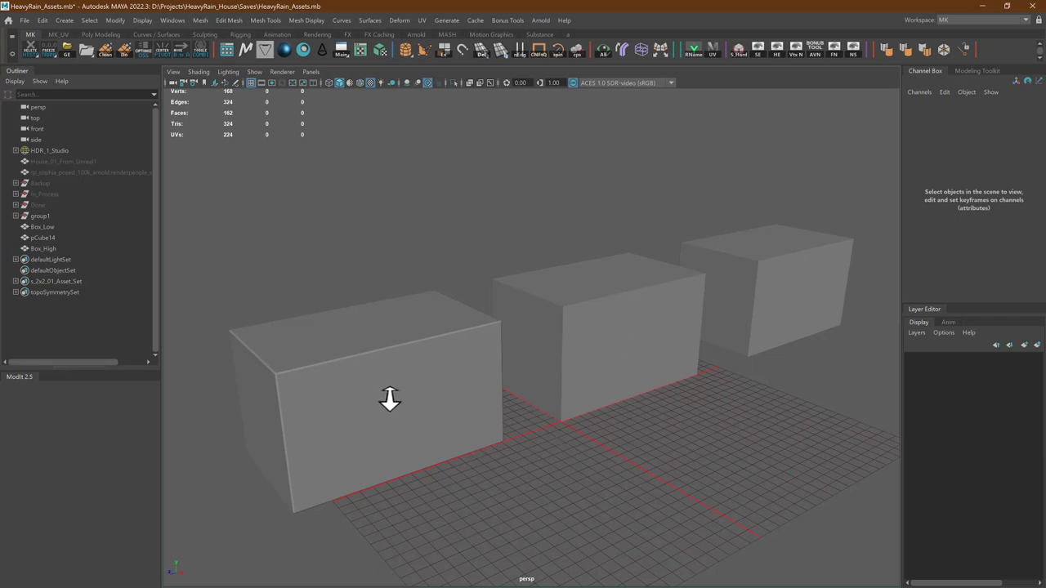
# Switch to the Pillows folder in File Explorer and select the baked Bedroom_Pillows_normal map
pyautogui.hotkey('alt', 'Tab')
pyautogui.click(484, 427)
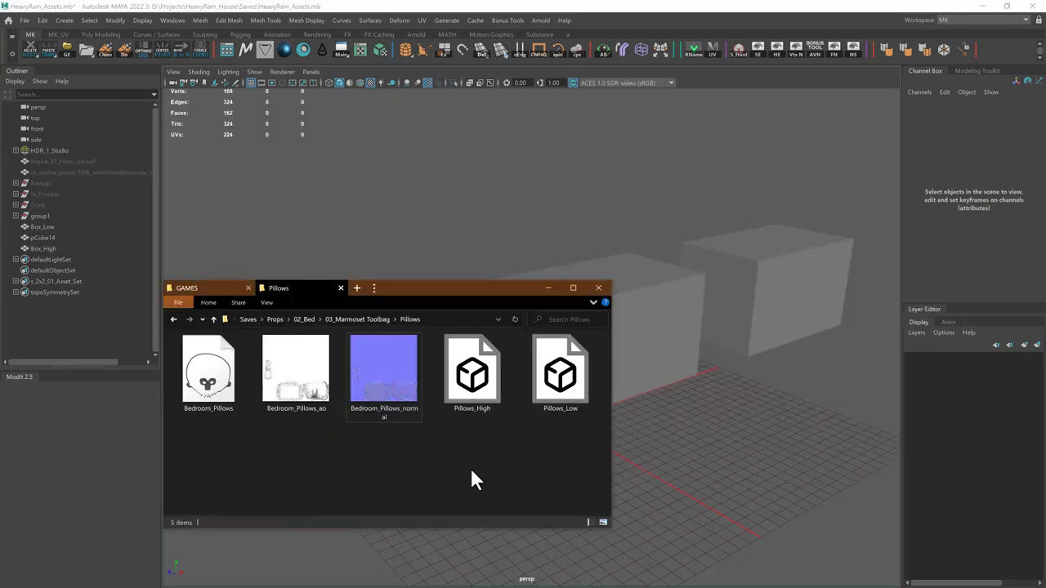
pyautogui.click(406, 414)
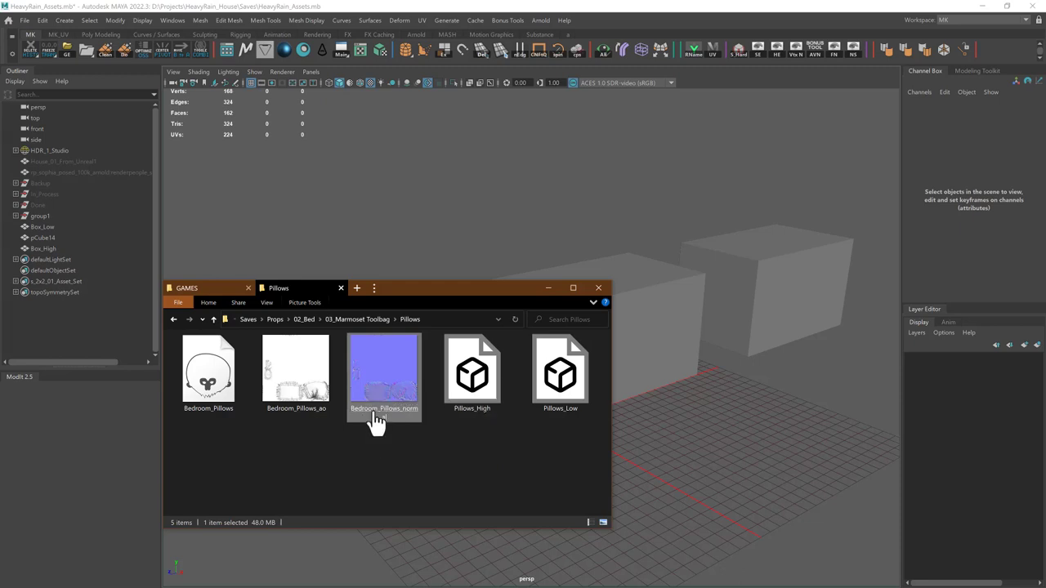
# Select Box_Low in Maya, bring back the Pillows folder to refer to the Bedroom_Pillows_normal map, and return to Maya with nothing selected
pyautogui.click(521, 226)
pyautogui.click(589, 304)
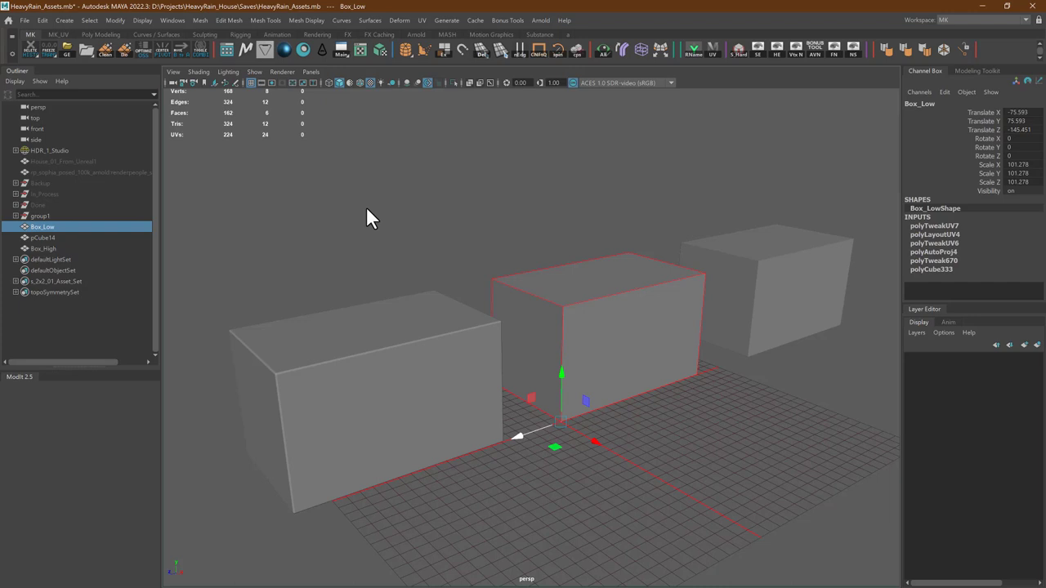
pyautogui.hotkey('alt', 'Tab')
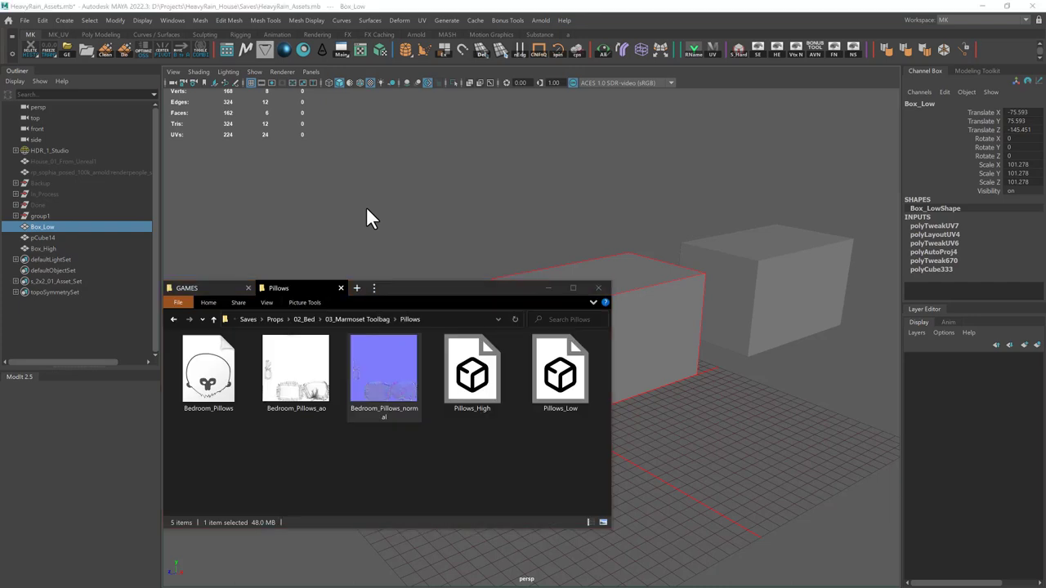
pyautogui.moveTo(396, 471); pyautogui.dragTo(377, 414)
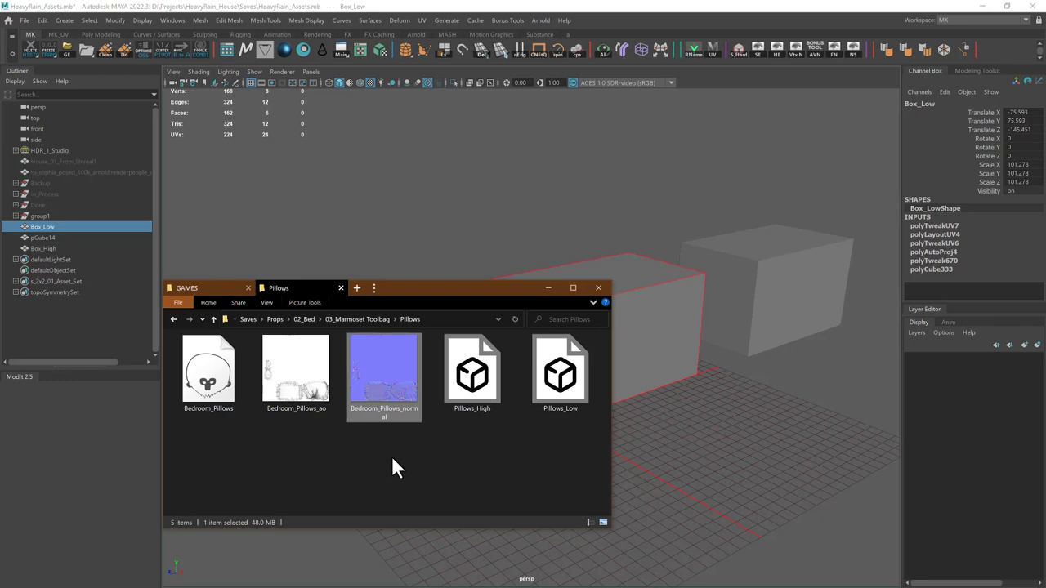
pyautogui.click(431, 223)
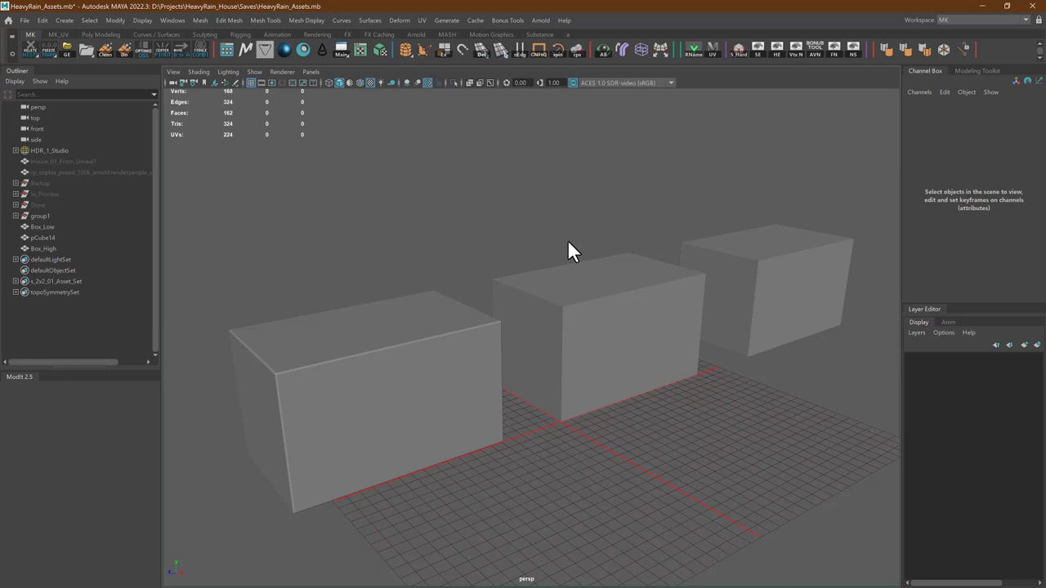
# Apply a one-segment bevel to the edges of pCube14, the plain box behind Box_Low
pyautogui.click(792, 313)
pyautogui.keyDown('alt'); pyautogui.moveTo(631, 296); pyautogui.dragTo(573, 357, button='middle'); pyautogui.keyUp('alt')
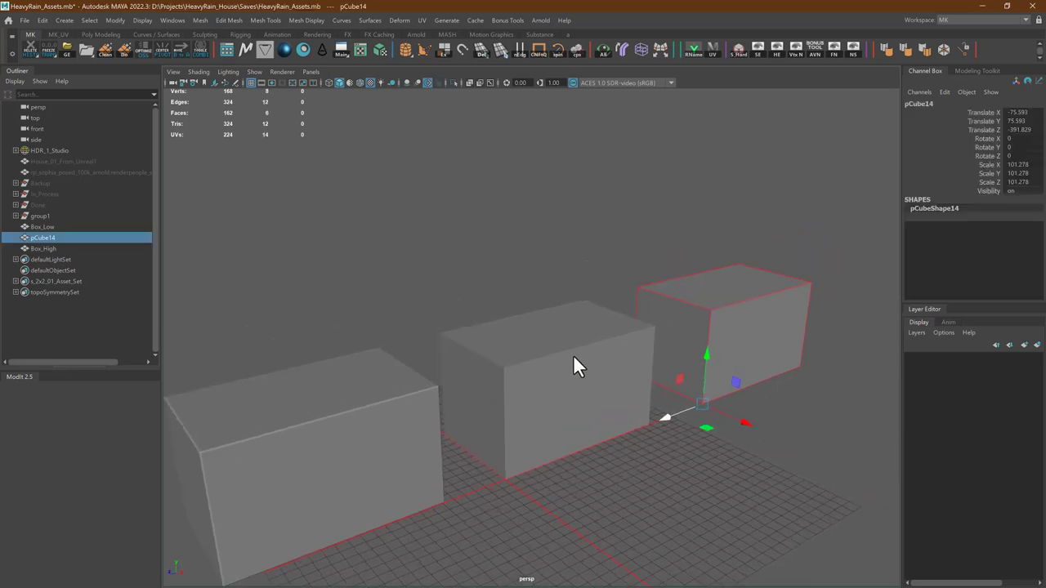
pyautogui.press('f')
pyautogui.keyDown('alt'); pyautogui.moveTo(554, 427); pyautogui.dragTo(368, 336, button='right'); pyautogui.keyUp('alt')
pyautogui.keyDown('alt'); pyautogui.moveTo(467, 339); pyautogui.dragTo(610, 324, button='middle'); pyautogui.keyUp('alt')
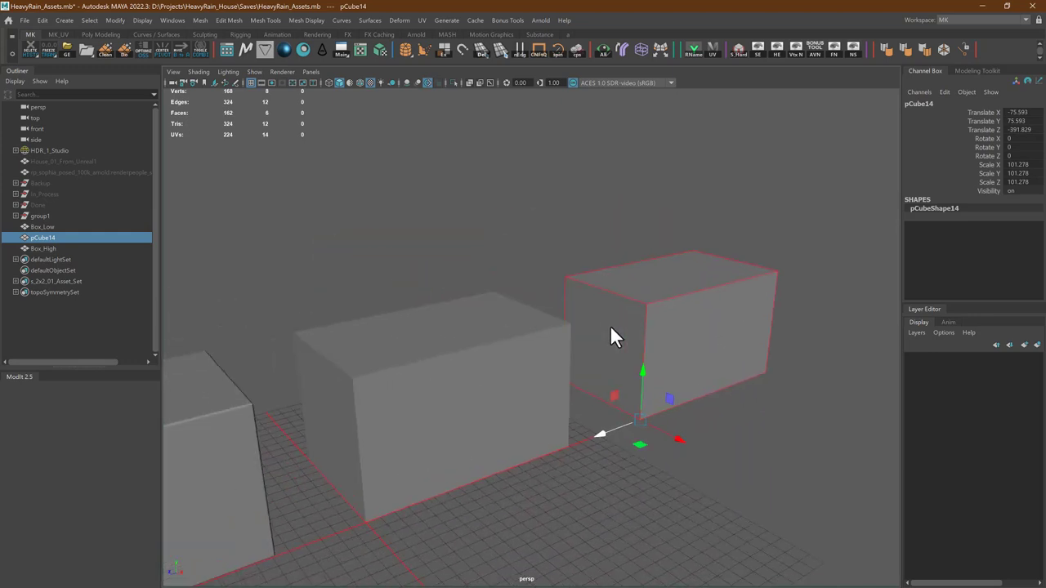
pyautogui.click(520, 211)
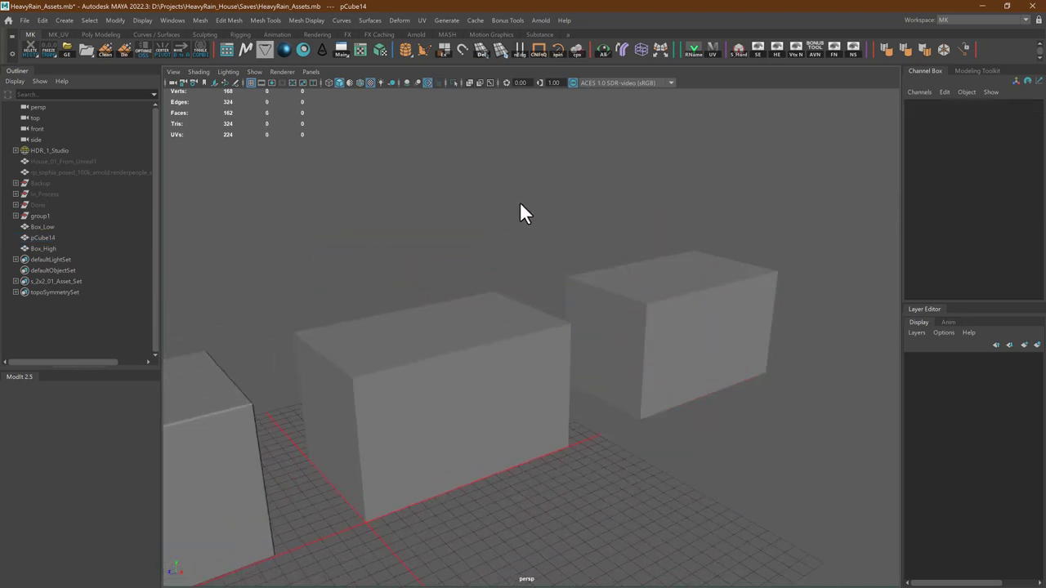
pyautogui.hotkey('ctrl', 'z')
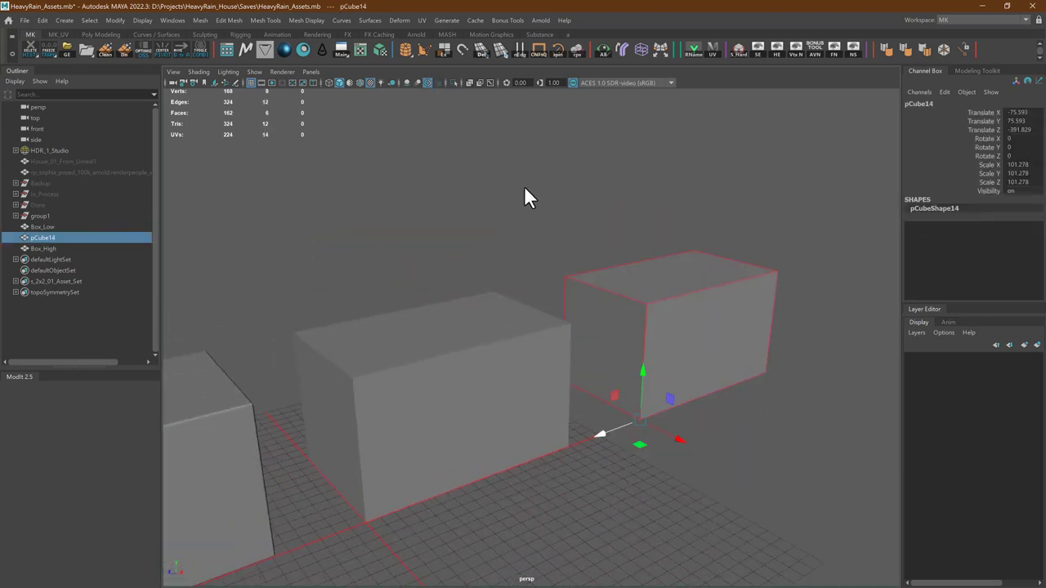
pyautogui.moveTo(483, 190); pyautogui.dragTo(483, 189, button='right')
pyautogui.hotkey('ctrl', 'b')
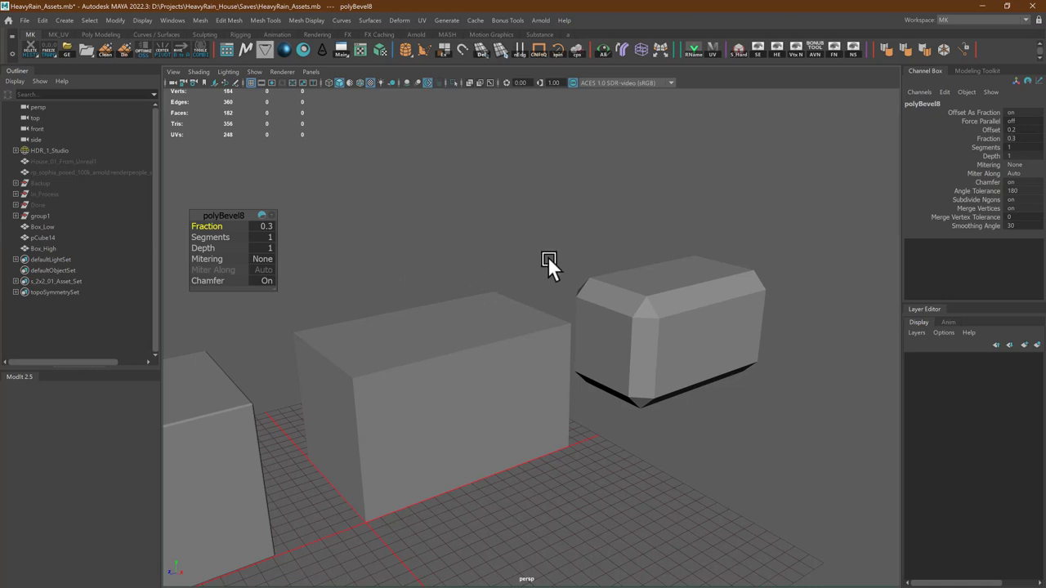
# Set the Fraction of pCube14's bevel to 0.016, keep Mitering at None, and clear the selection in object mode
pyautogui.keyDown('alt'); pyautogui.moveTo(548, 259); pyautogui.dragTo(507, 279, button='middle'); pyautogui.keyUp('alt')
pyautogui.keyDown('alt'); pyautogui.moveTo(509, 280); pyautogui.dragTo(653, 297, button='right'); pyautogui.keyUp('alt')
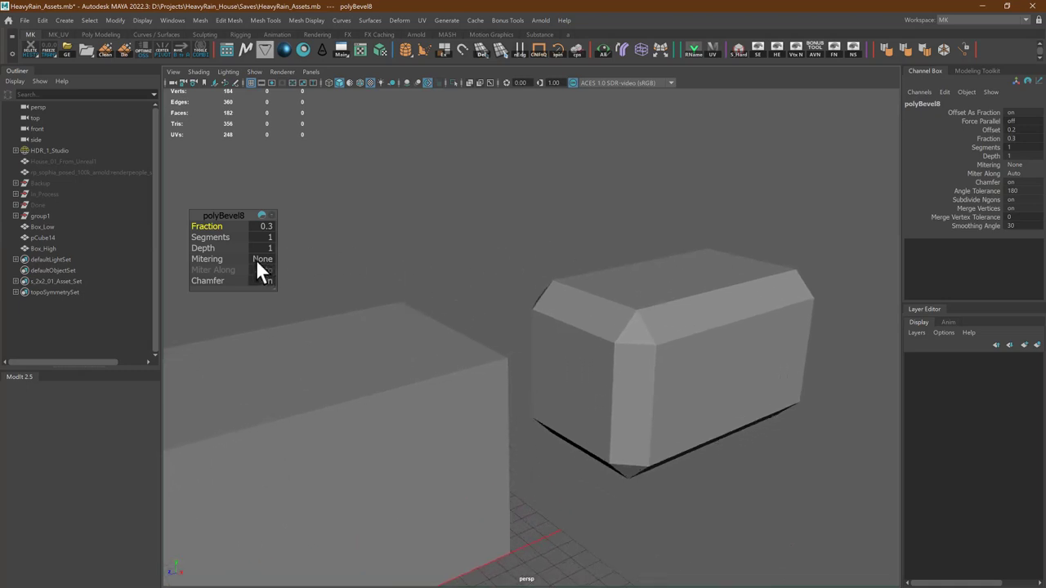
pyautogui.click(260, 259)
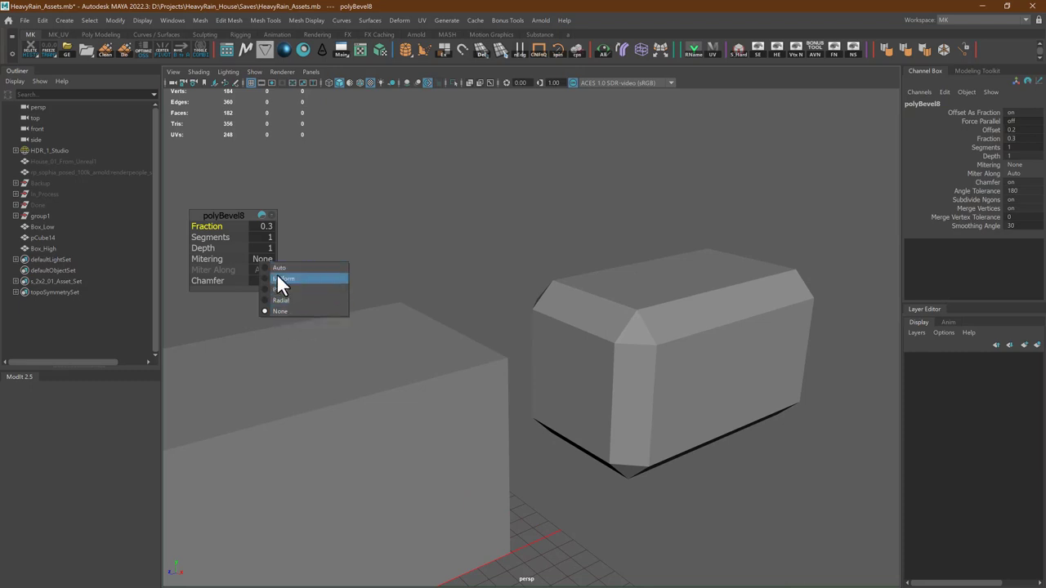
pyautogui.moveTo(230, 213); pyautogui.dragTo(380, 171)
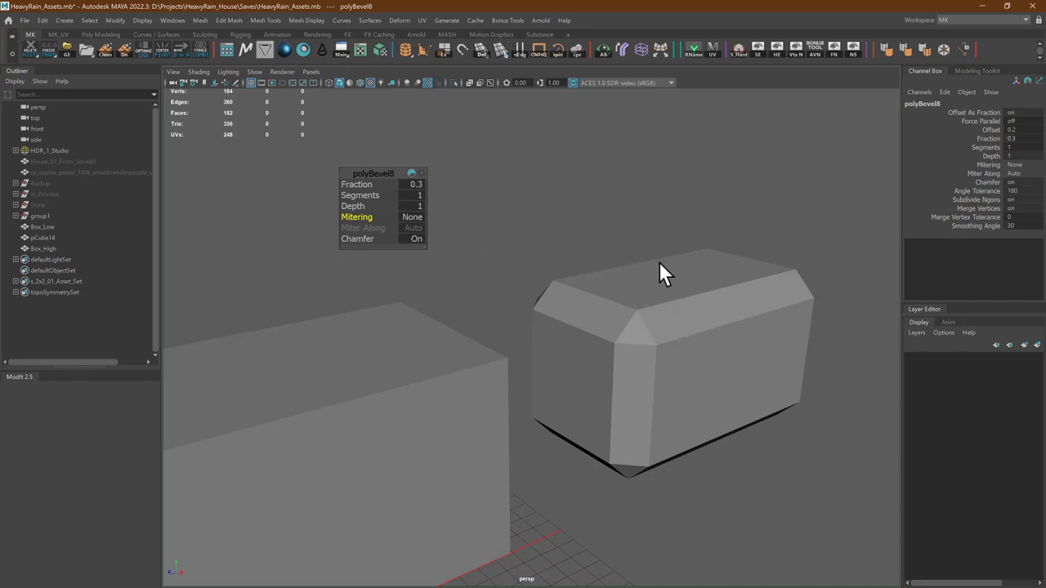
pyautogui.click(645, 299)
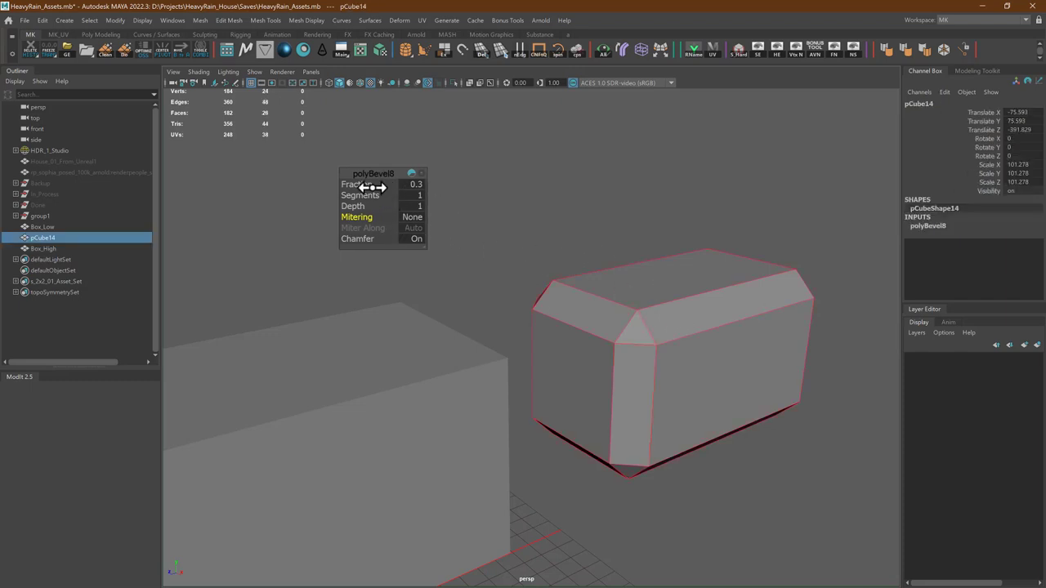
pyautogui.moveTo(360, 186); pyautogui.dragTo(572, 238)
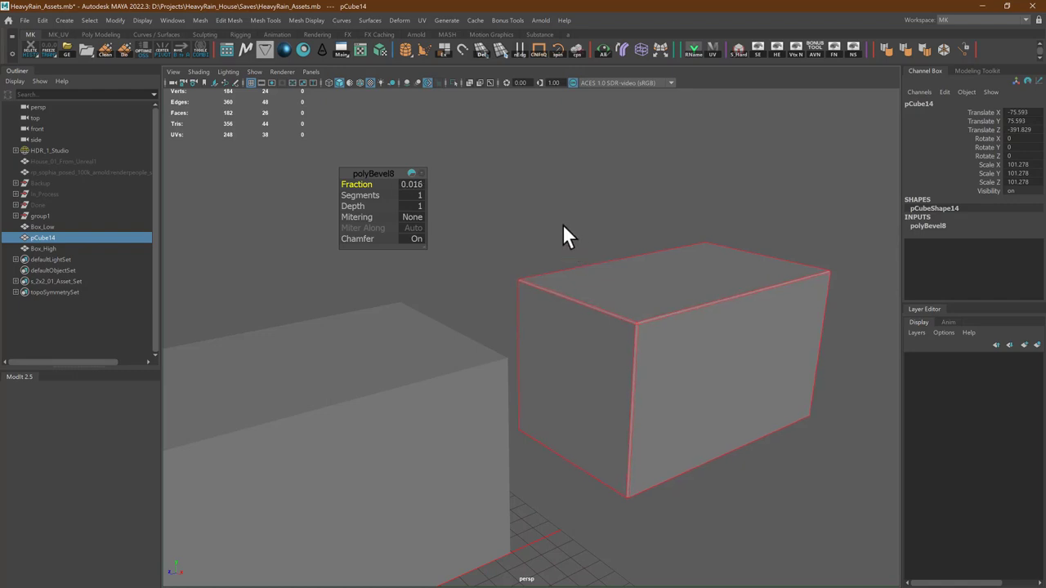
pyautogui.moveTo(562, 224); pyautogui.dragTo(612, 191, button='right')
pyautogui.click(612, 191)
pyautogui.keyDown('alt'); pyautogui.moveTo(693, 397); pyautogui.dragTo(552, 366, button='right'); pyautogui.keyUp('alt')
pyautogui.keyDown('alt'); pyautogui.moveTo(581, 359); pyautogui.dragTo(667, 343, button='middle'); pyautogui.keyUp('alt')
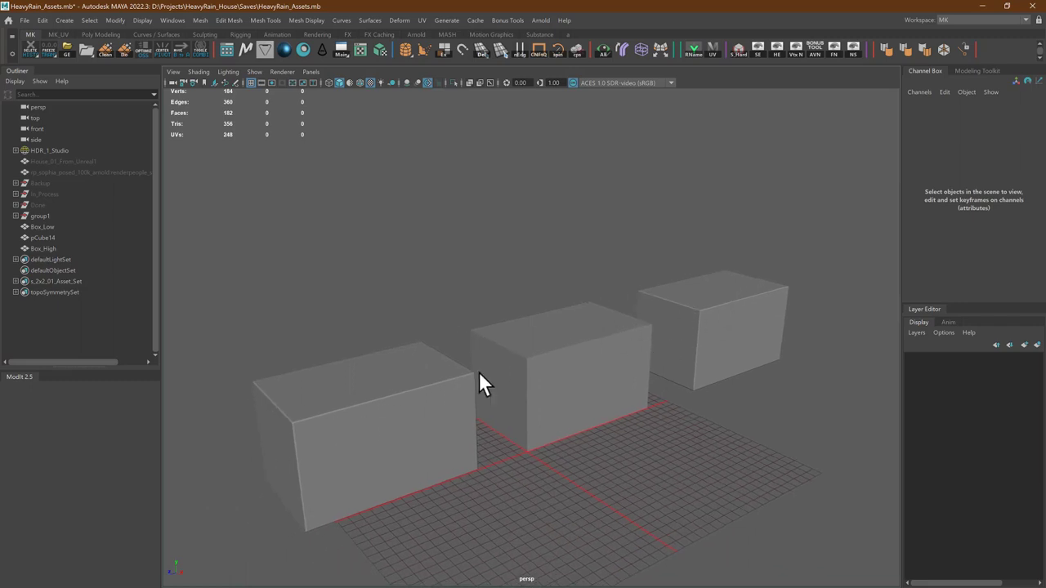
pyautogui.keyDown('alt'); pyautogui.moveTo(670, 299); pyautogui.dragTo(581, 334, button='middle'); pyautogui.keyUp('alt')
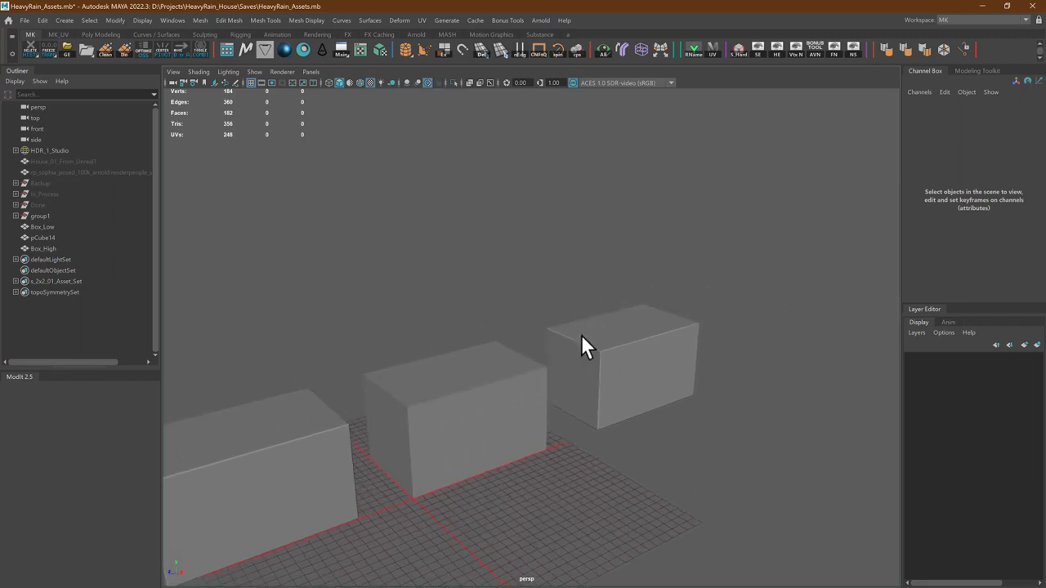
# Select the beveled pCube14 and unlock its normals
pyautogui.click(578, 339)
pyautogui.press('f')
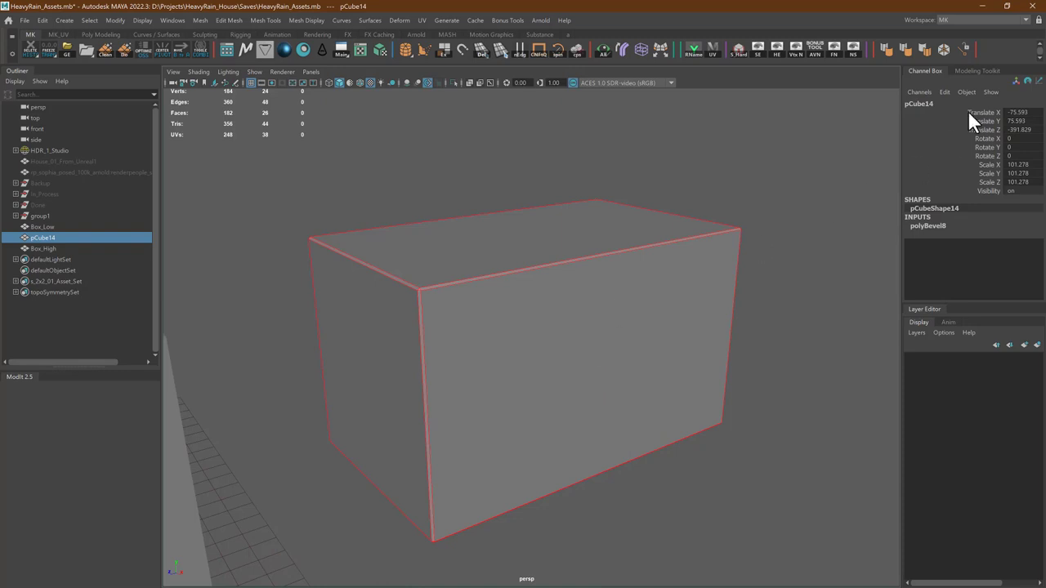
pyautogui.click(263, 20)
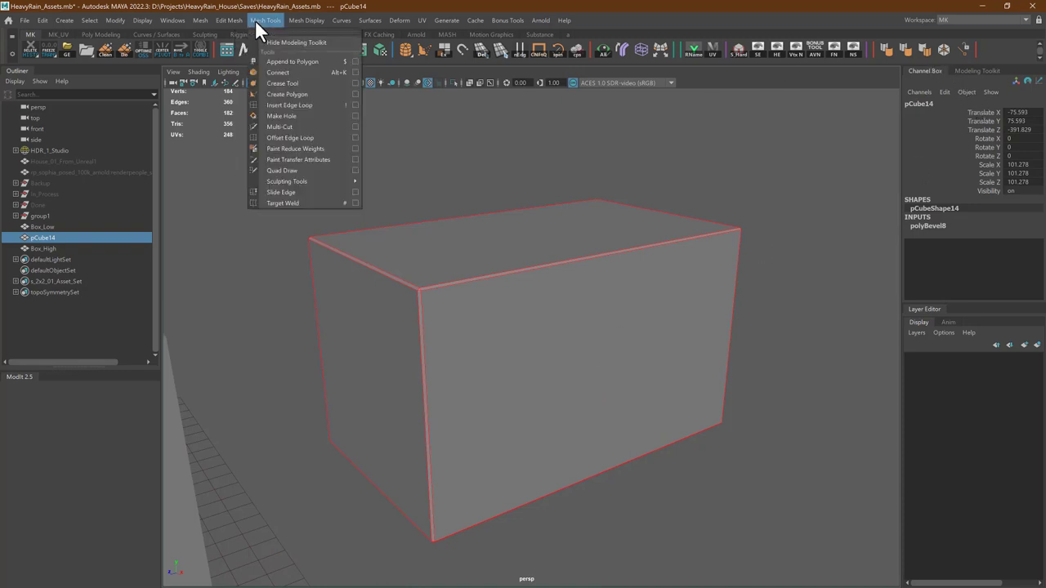
pyautogui.click(794, 3)
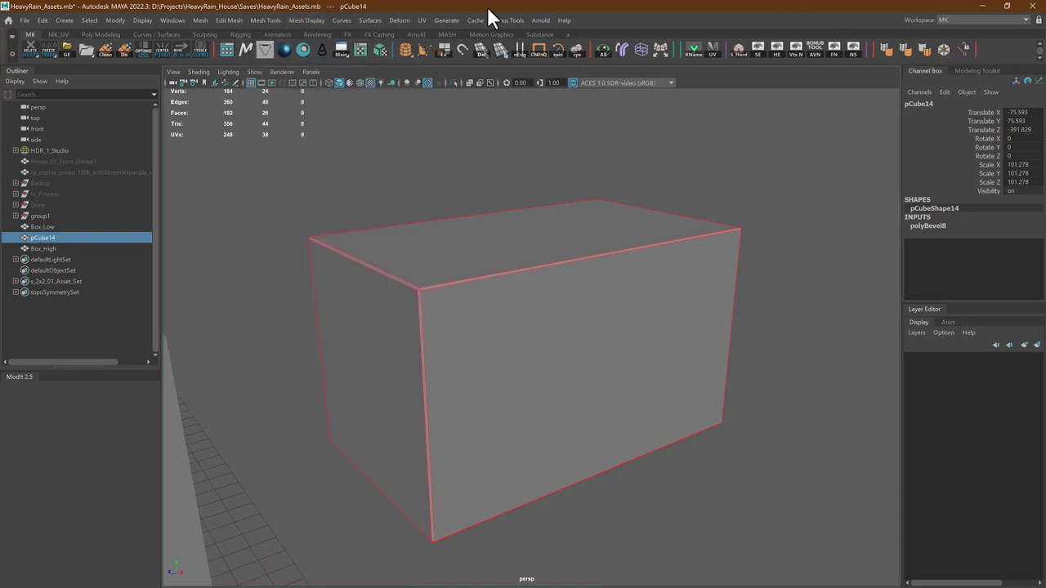
pyautogui.click(274, 21)
pyautogui.moveTo(295, 22)
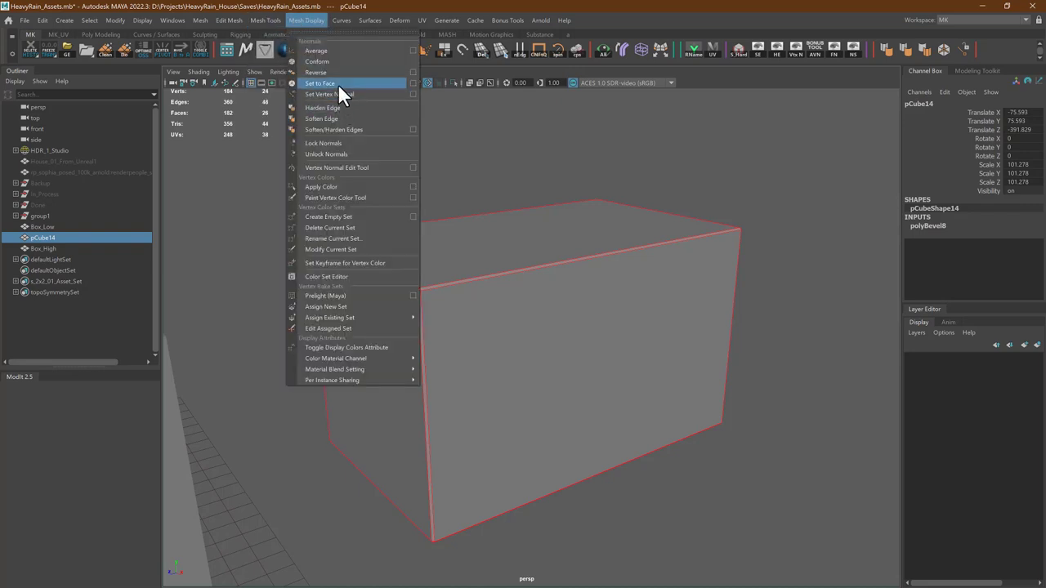
pyautogui.click(337, 153)
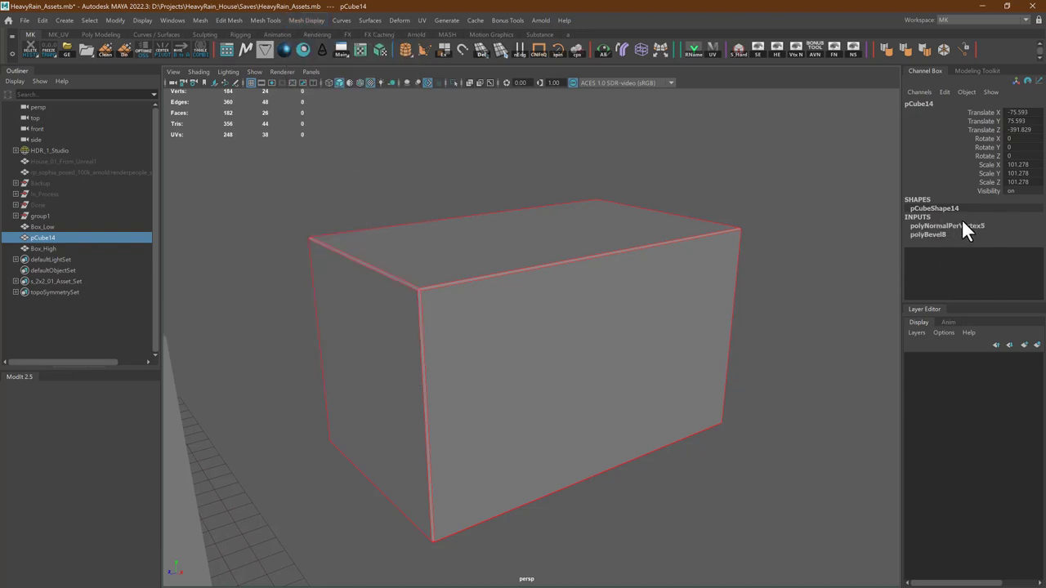
# Select the six large flat faces of pCube14 in face mode, leaving out the narrow bevel faces, and check the selection in wireframe
pyautogui.click(810, 163)
pyautogui.click(621, 237)
pyautogui.rightClick(470, 138)
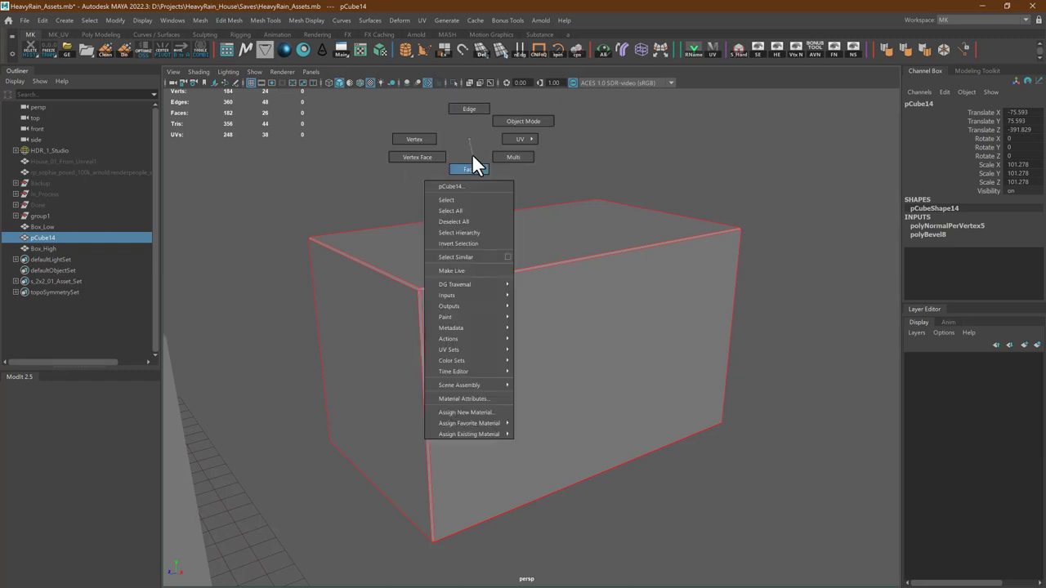
pyautogui.click(468, 167)
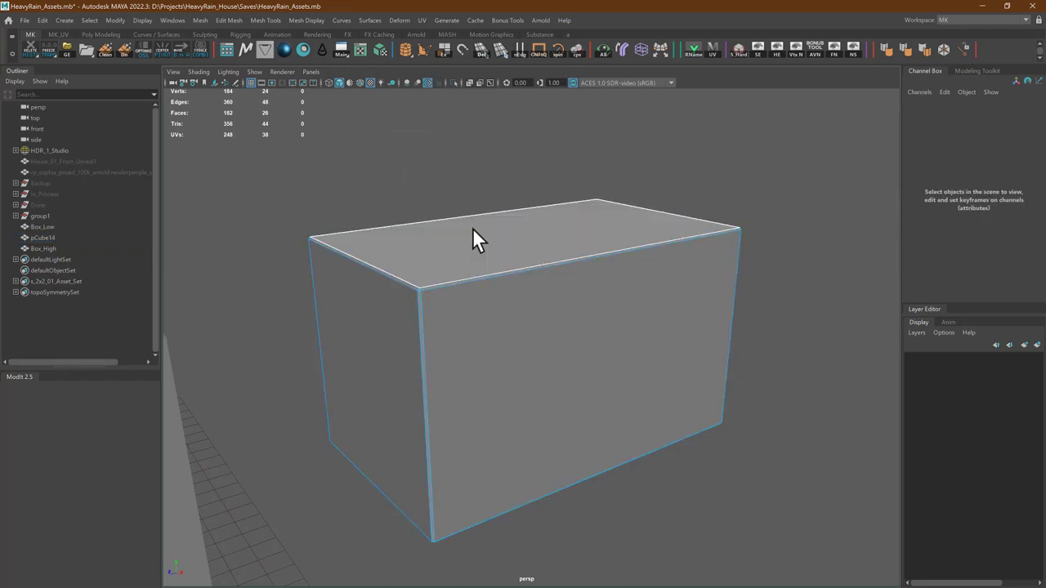
pyautogui.click(473, 228)
pyautogui.keyDown('shift'); pyautogui.click(508, 372); pyautogui.keyUp('shift')
pyautogui.keyDown('shift'); pyautogui.click(362, 371); pyautogui.keyUp('shift')
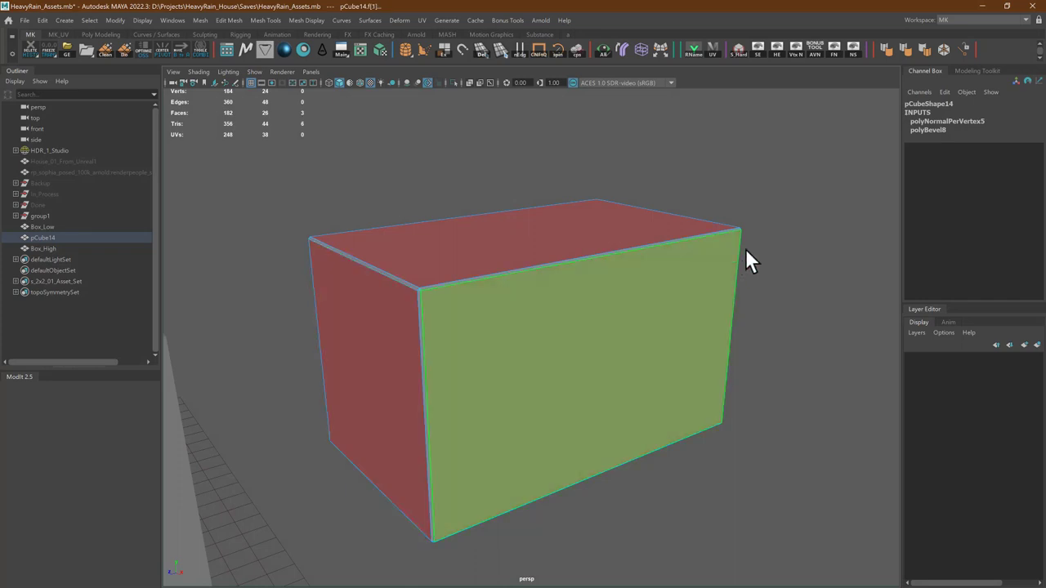
pyautogui.rightClick(751, 148)
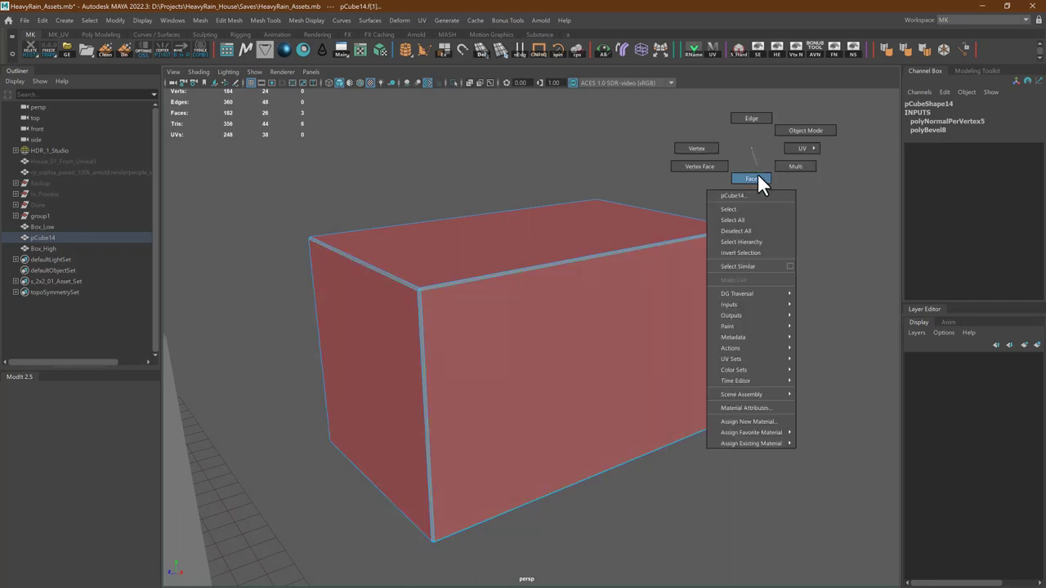
pyautogui.click(755, 266)
pyautogui.hotkey('alt', 'a')
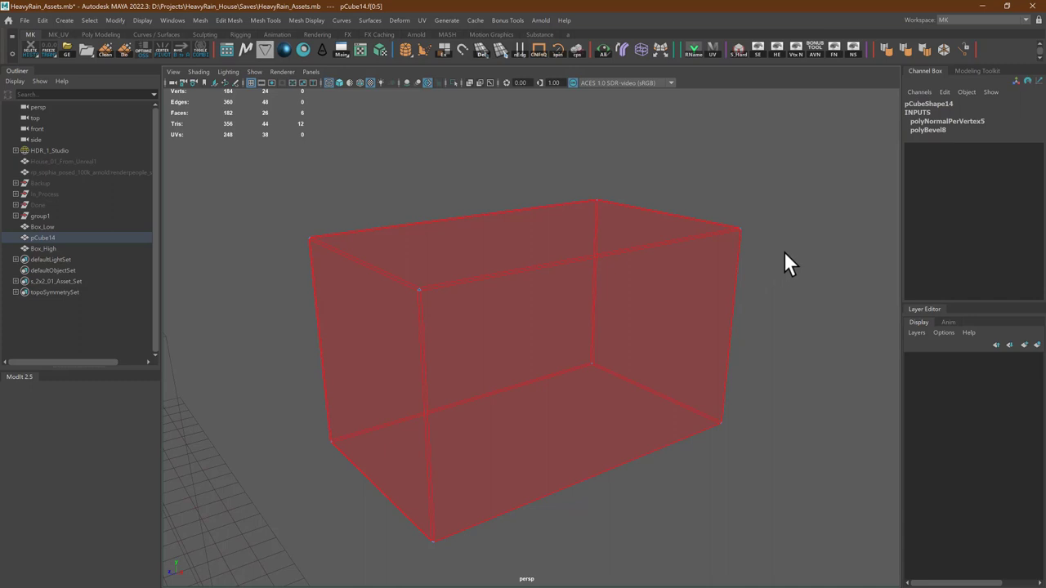
pyautogui.hotkey('alt', 'a')
pyautogui.moveTo(810, 249)
pyautogui.keyDown('alt'); pyautogui.mouseDown()
pyautogui.moveTo(658, 252)
pyautogui.moveTo(682, 234)
pyautogui.moveTo(810, 264)
pyautogui.moveTo(810, 252)
pyautogui.moveTo(804, 260)
pyautogui.mouseUp(); pyautogui.keyUp('alt')
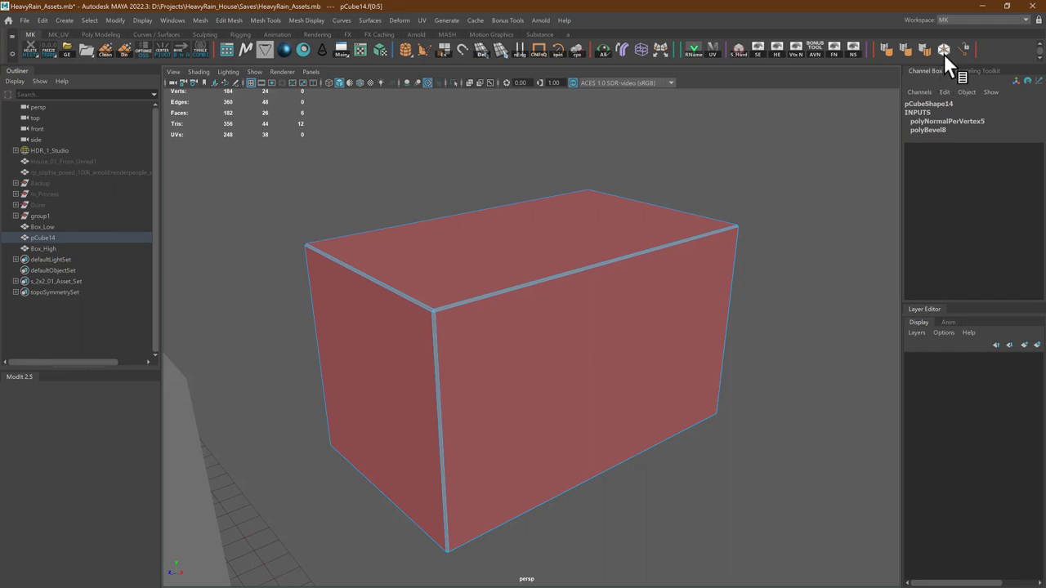
# Apply Set to Face to the normals of pCube14's six selected faces, and return to object mode with nothing selected
pyautogui.click(229, 20)
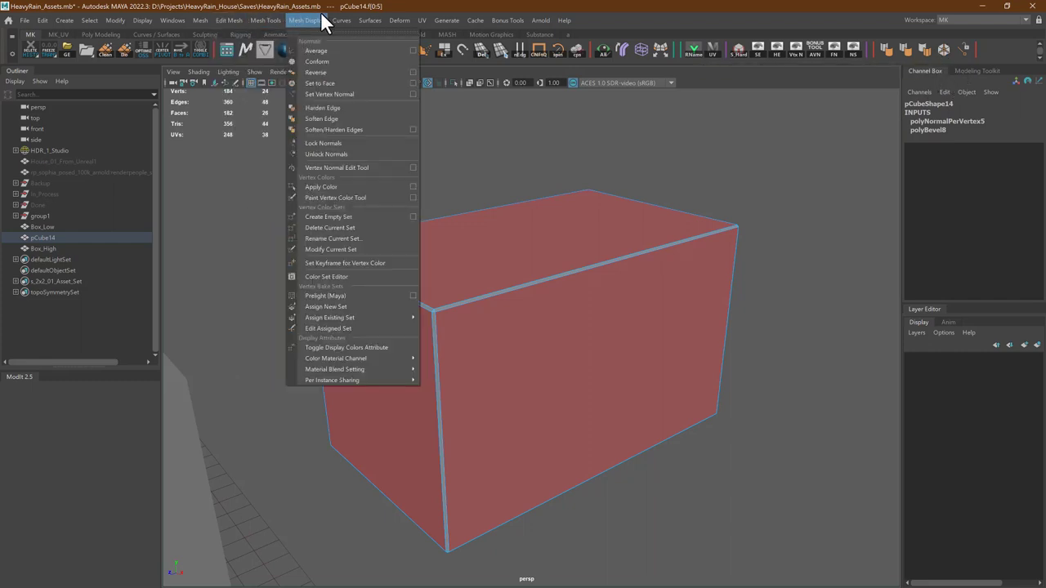
pyautogui.click(323, 82)
pyautogui.moveTo(424, 185); pyautogui.dragTo(499, 217, button='right')
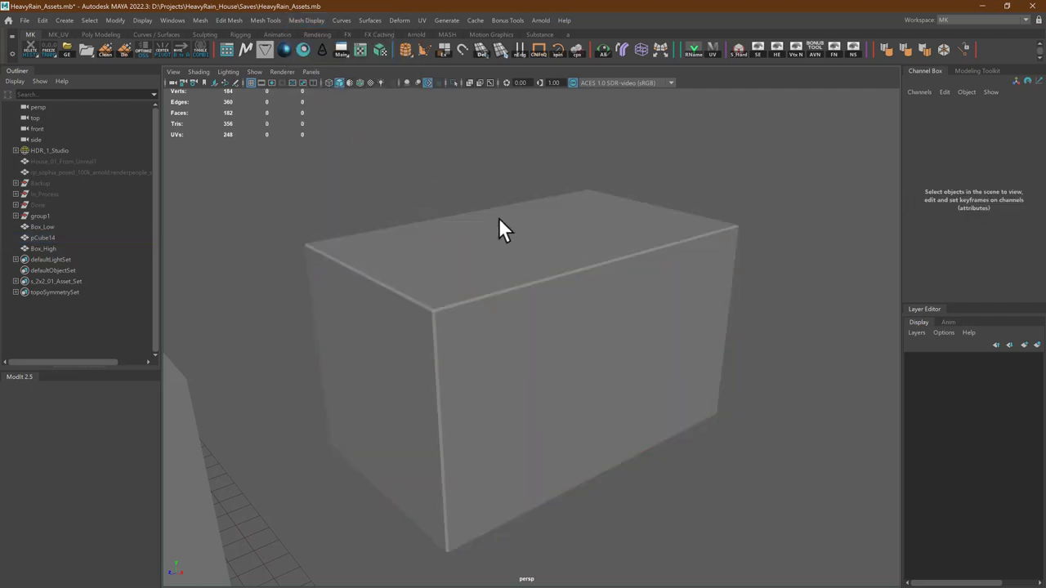
pyautogui.click(449, 268)
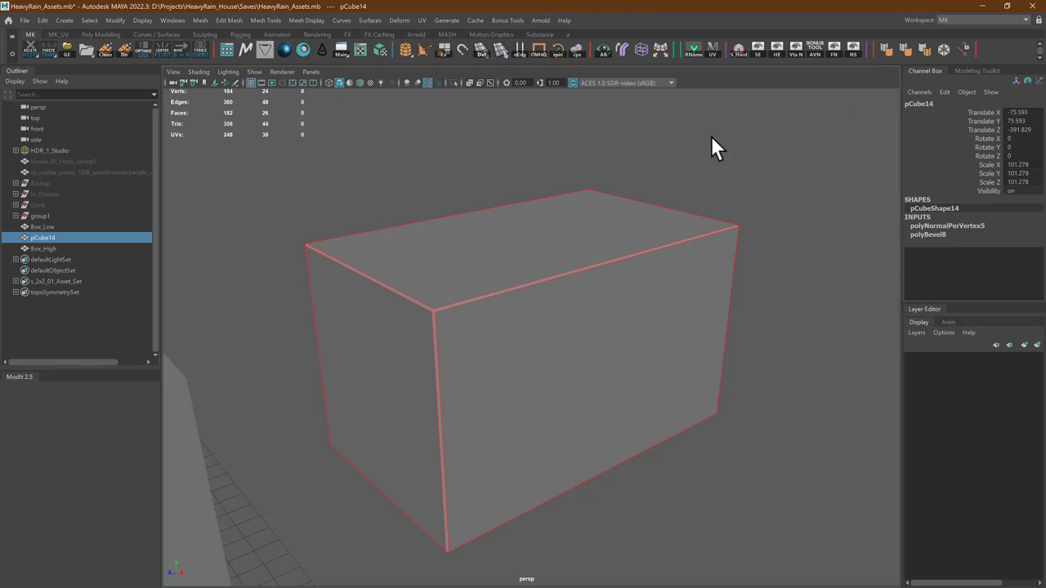
pyautogui.moveTo(711, 136); pyautogui.dragTo(851, 137, button='right')
pyautogui.moveTo(622, 178); pyautogui.dragTo(687, 132, button='right')
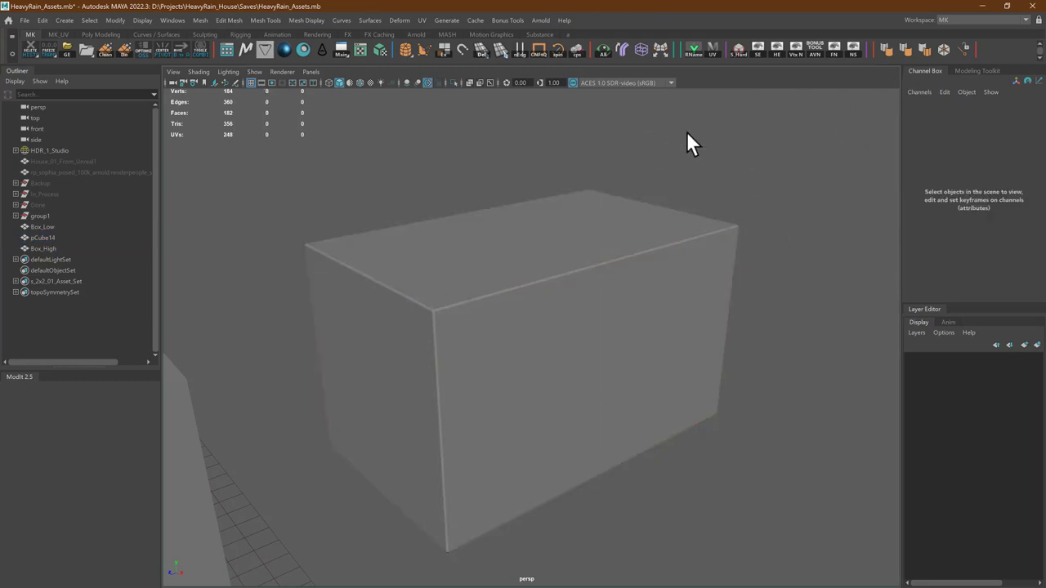
# Set the Fraction of Box_High's polyBevel7 to 0
pyautogui.keyDown('alt'); pyautogui.moveTo(684, 296); pyautogui.dragTo(369, 279, button='right'); pyautogui.keyUp('alt')
pyautogui.keyDown('alt'); pyautogui.moveTo(393, 275); pyautogui.dragTo(563, 216, button='middle'); pyautogui.keyUp('alt')
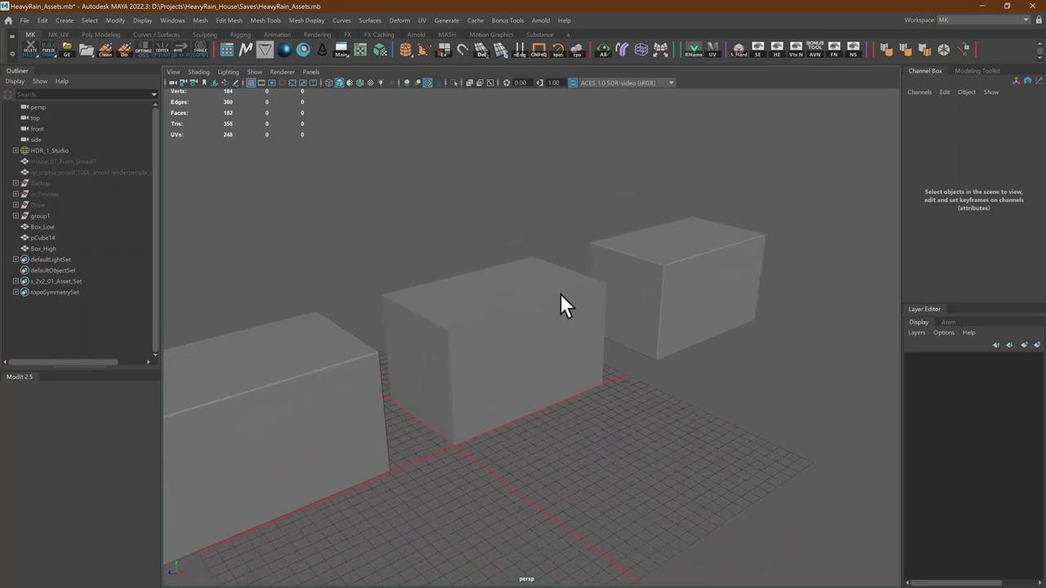
pyautogui.keyDown('alt'); pyautogui.moveTo(560, 293); pyautogui.dragTo(453, 285, button='right'); pyautogui.keyUp('alt')
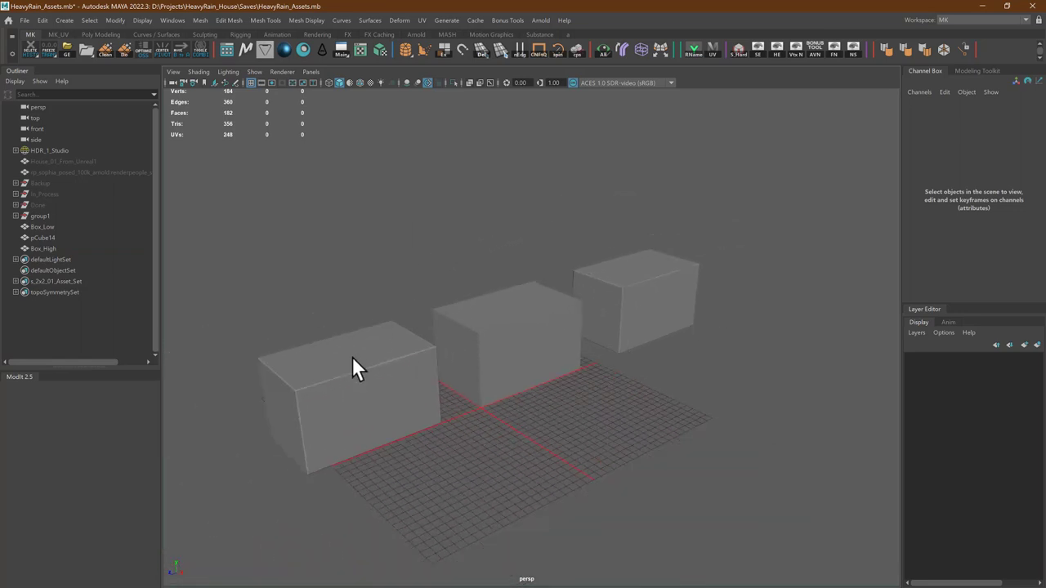
pyautogui.click(386, 353)
pyautogui.click(932, 226)
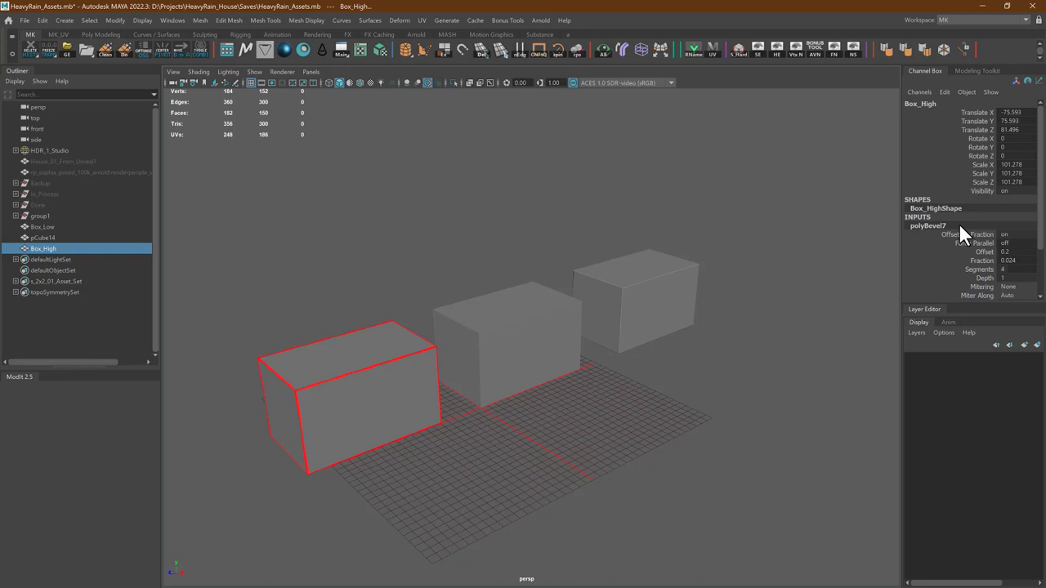
pyautogui.click(989, 260)
pyautogui.moveTo(766, 343); pyautogui.dragTo(764, 342, button='middle')
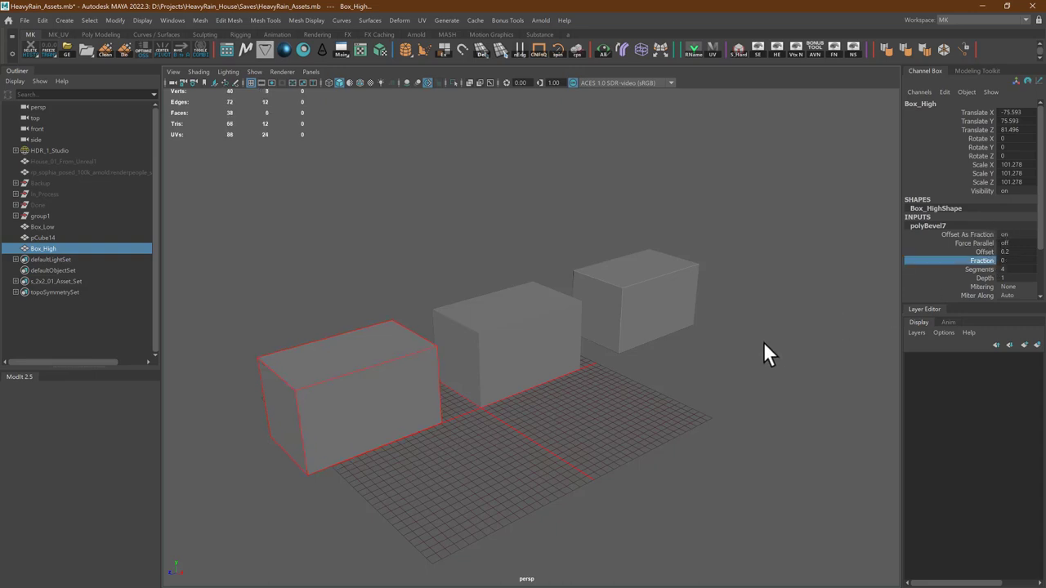
# Set the Fraction of Box_High's polyBevel7 to 0.01 and clear the selection
pyautogui.keyDown('alt'); pyautogui.moveTo(329, 400); pyautogui.dragTo(515, 360, button='middle'); pyautogui.keyUp('alt')
pyautogui.moveTo(696, 388)
pyautogui.keyDown('alt'); pyautogui.mouseDown(button='right')
pyautogui.moveTo(710, 389)
pyautogui.moveTo(706, 375)
pyautogui.mouseUp(button='right'); pyautogui.keyUp('alt')
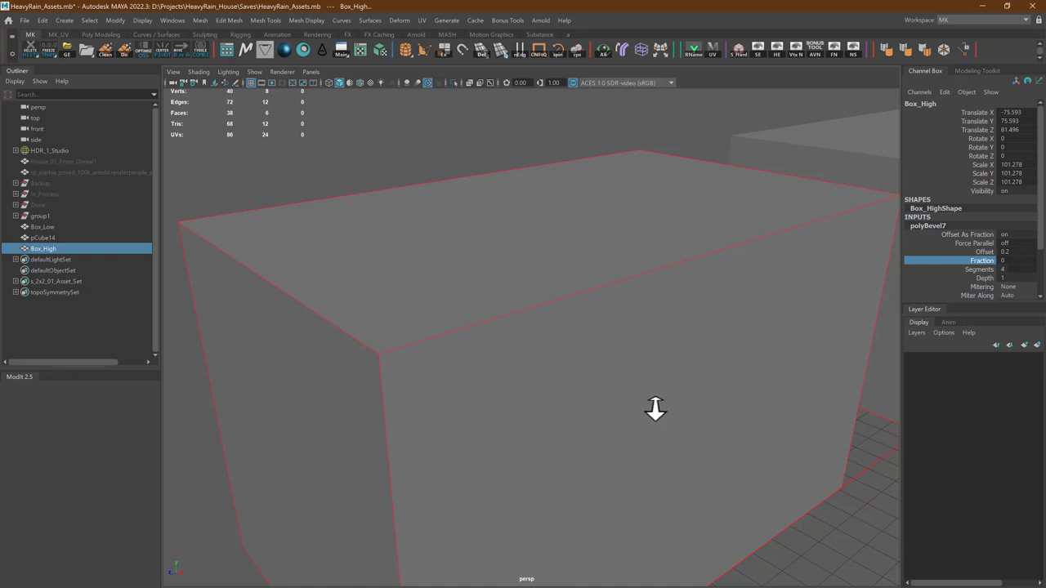
pyautogui.moveTo(609, 396); pyautogui.dragTo(609, 397, button='middle')
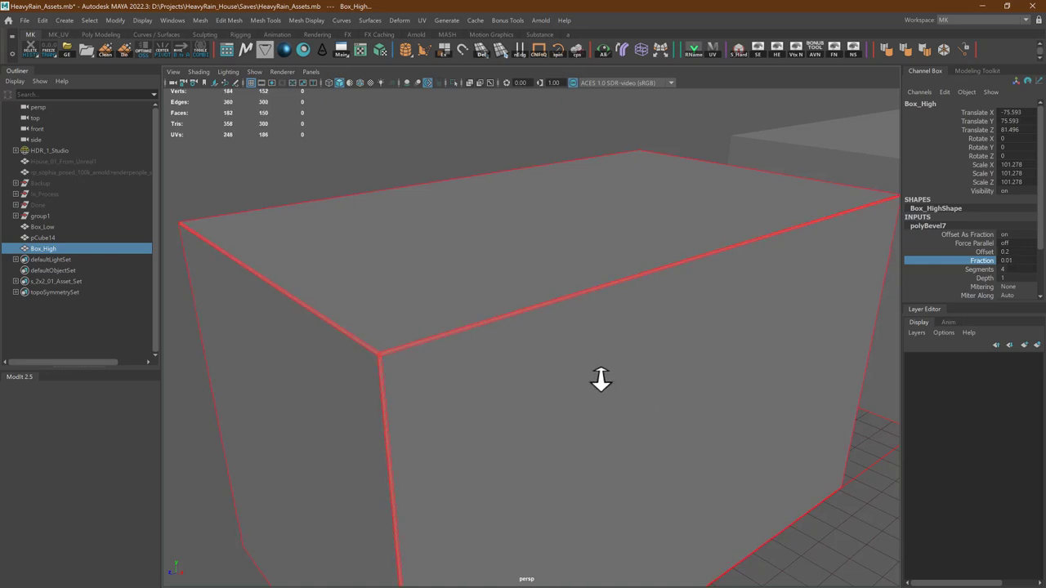
pyautogui.scroll(-5, 514, 280)
pyautogui.click(544, 245)
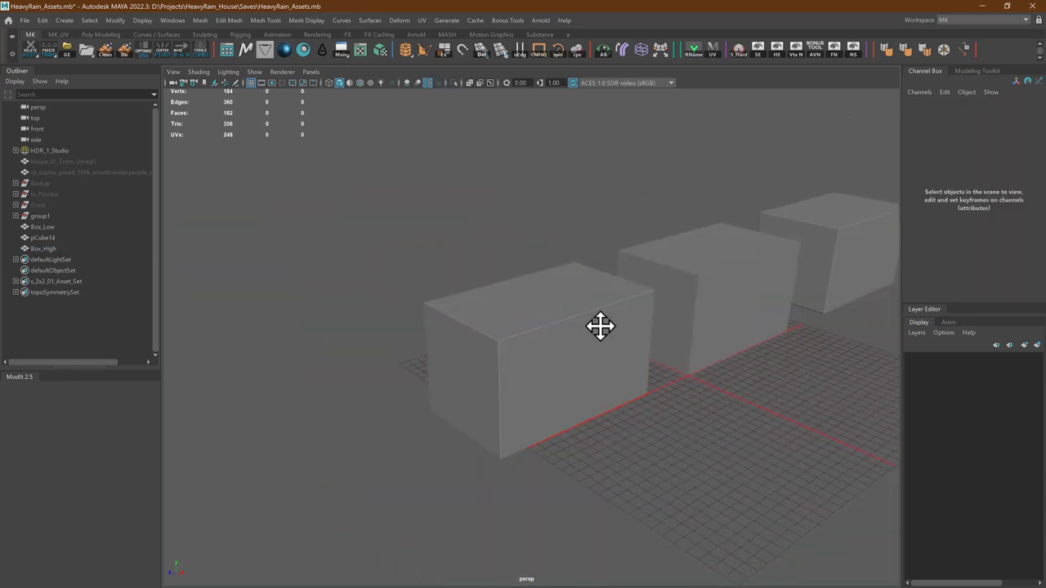
# Compare the beveled pCube14 with Box_High by selecting them in turn, and leave nothing selected
pyautogui.keyDown('alt'); pyautogui.moveTo(600, 327); pyautogui.dragTo(483, 353, button='middle'); pyautogui.keyUp('alt')
pyautogui.scroll(-2, 611, 334)
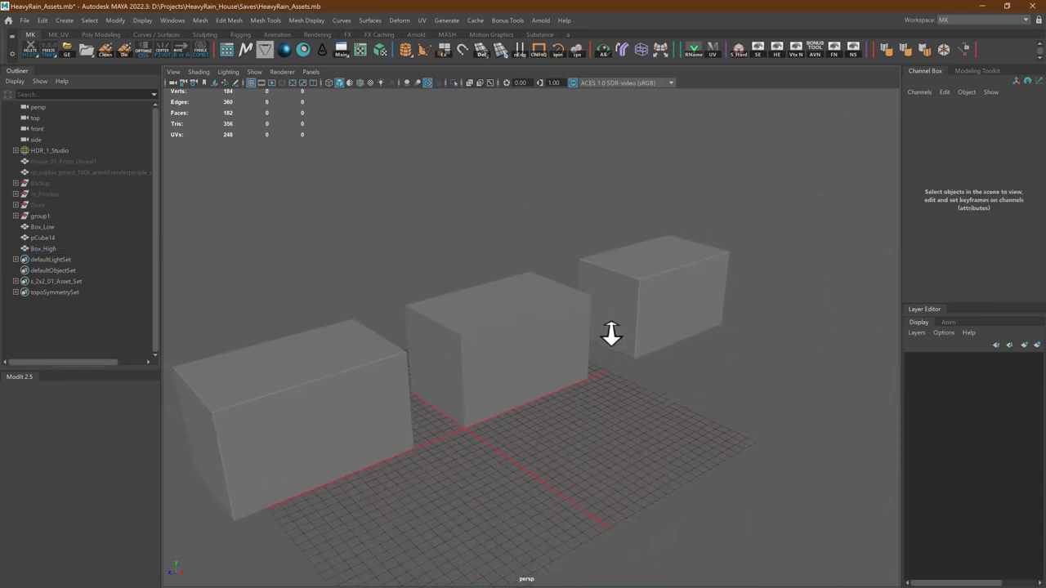
pyautogui.click(620, 308)
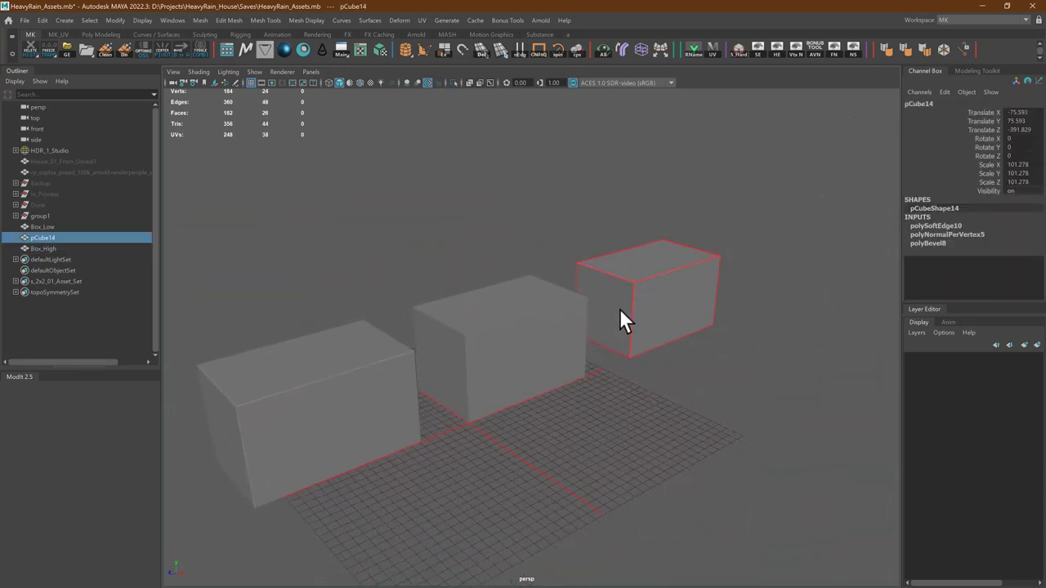
pyautogui.click(339, 378)
pyautogui.click(562, 247)
pyautogui.click(658, 267)
pyautogui.click(717, 404)
pyautogui.keyDown('alt'); pyautogui.moveTo(563, 401); pyautogui.dragTo(631, 420); pyautogui.keyUp('alt')
pyautogui.keyDown('alt'); pyautogui.moveTo(672, 423); pyautogui.dragTo(667, 425, button='right'); pyautogui.keyUp('alt')
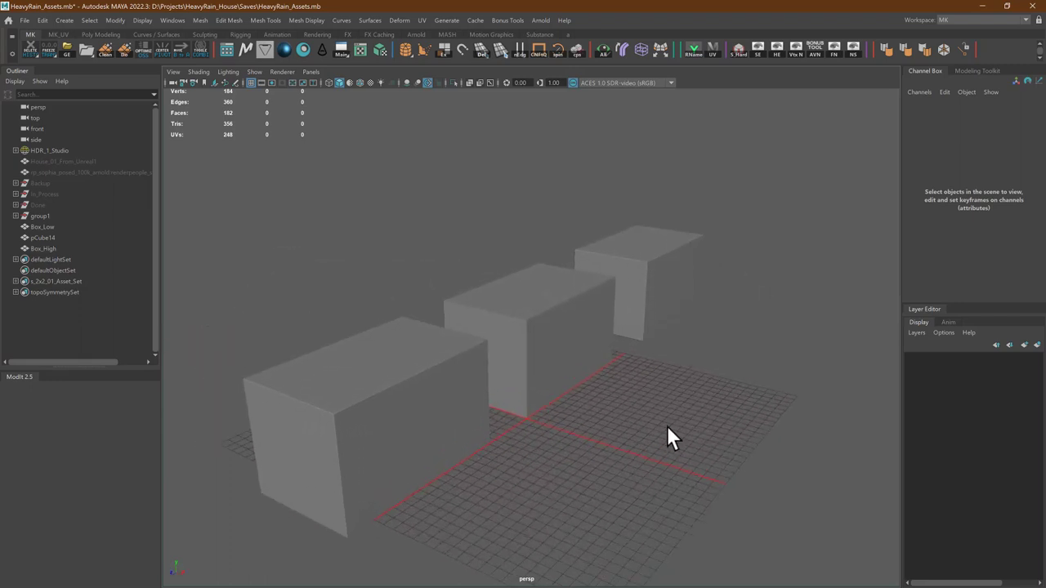
# Check the polygon counts of Box_High and pCube14 one after the other
pyautogui.click(400, 444)
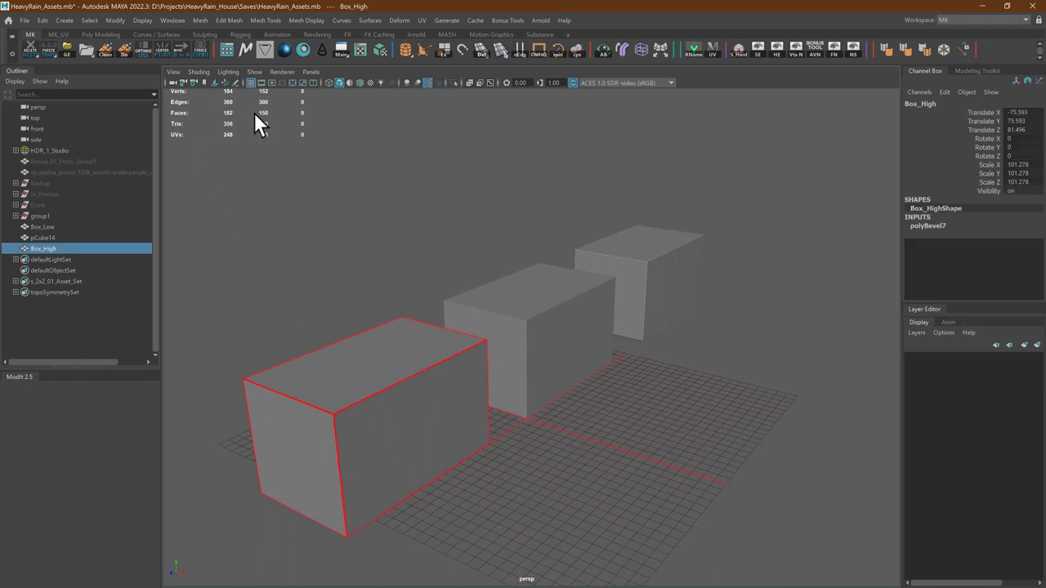
pyautogui.click(672, 272)
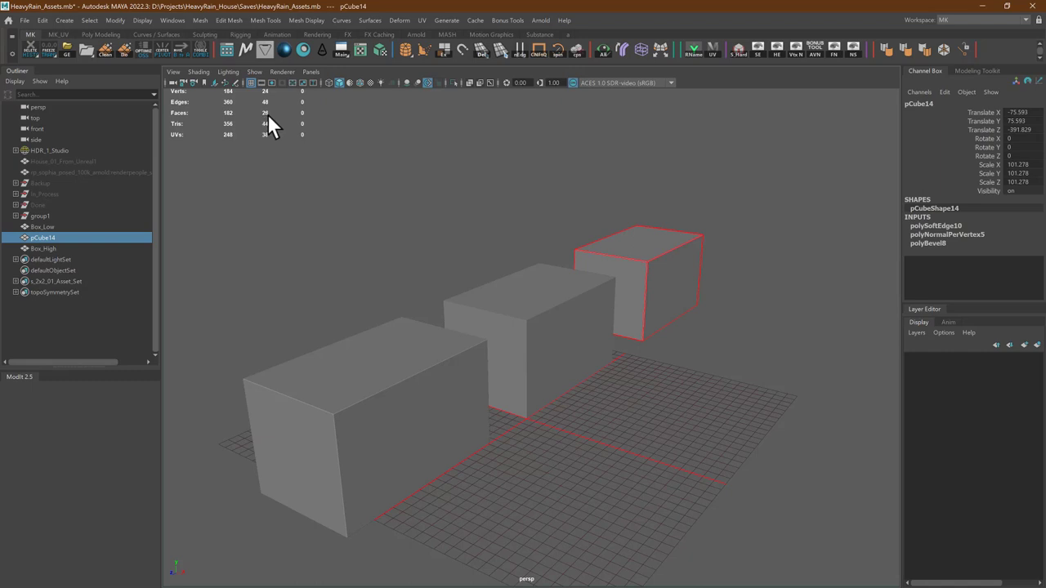
pyautogui.keyDown('alt'); pyautogui.moveTo(550, 222); pyautogui.dragTo(482, 228); pyautogui.keyUp('alt')
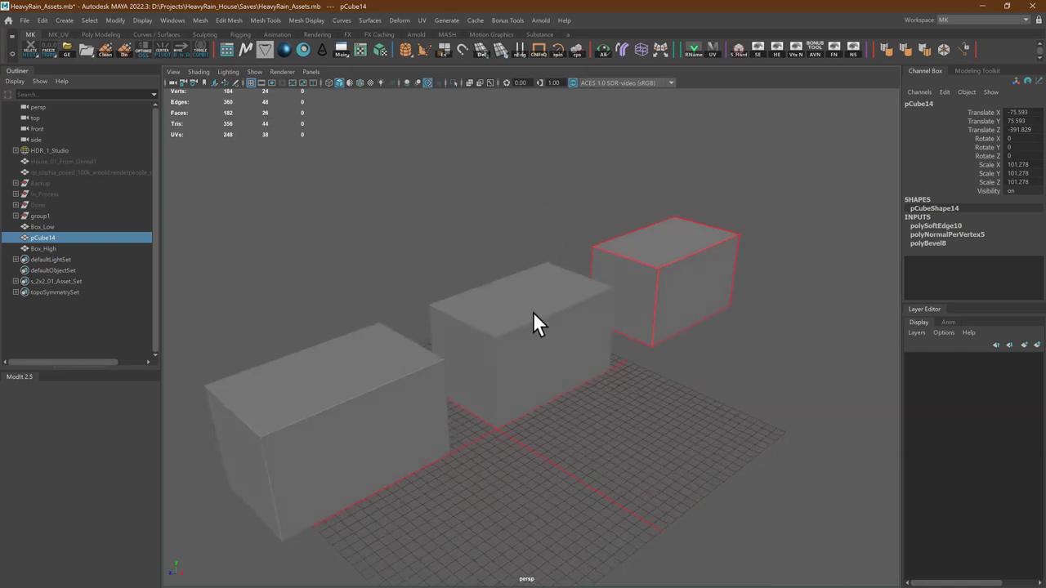
# Select Box_Low and Box_High together as the bake pair, leaving out pCube14
pyautogui.click(561, 310)
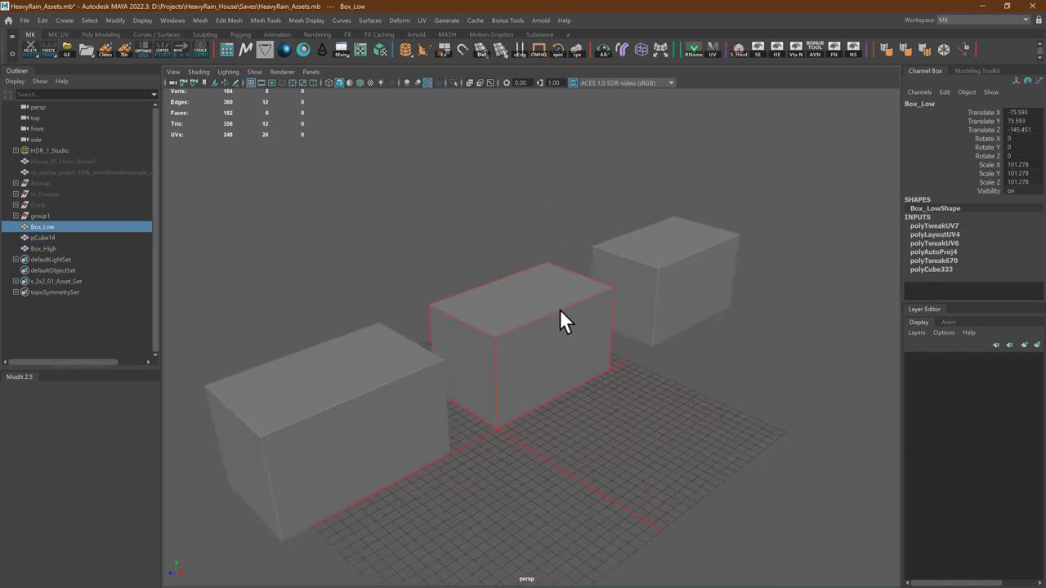
pyautogui.keyDown('shift'); pyautogui.click(641, 255); pyautogui.keyUp('shift')
pyautogui.keyDown('alt'); pyautogui.moveTo(641, 297); pyautogui.dragTo(646, 275, button='middle'); pyautogui.keyUp('alt')
pyautogui.keyDown('alt'); pyautogui.moveTo(647, 274); pyautogui.dragTo(639, 328, button='right'); pyautogui.keyUp('alt')
pyautogui.click(531, 191)
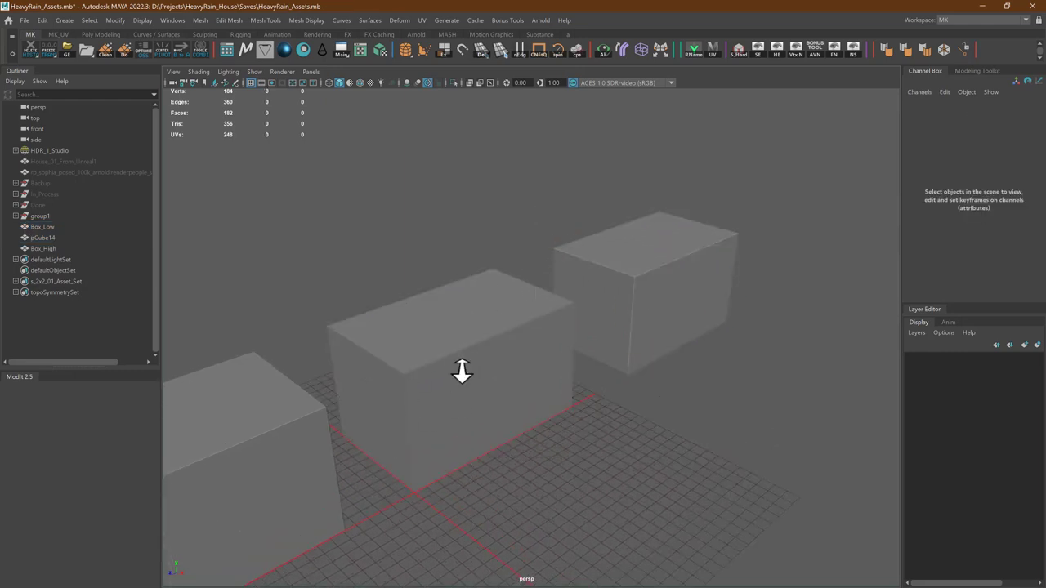
pyautogui.keyDown('alt'); pyautogui.moveTo(462, 371); pyautogui.dragTo(439, 310, button='right'); pyautogui.keyUp('alt')
pyautogui.moveTo(345, 410); pyautogui.dragTo(676, 213)
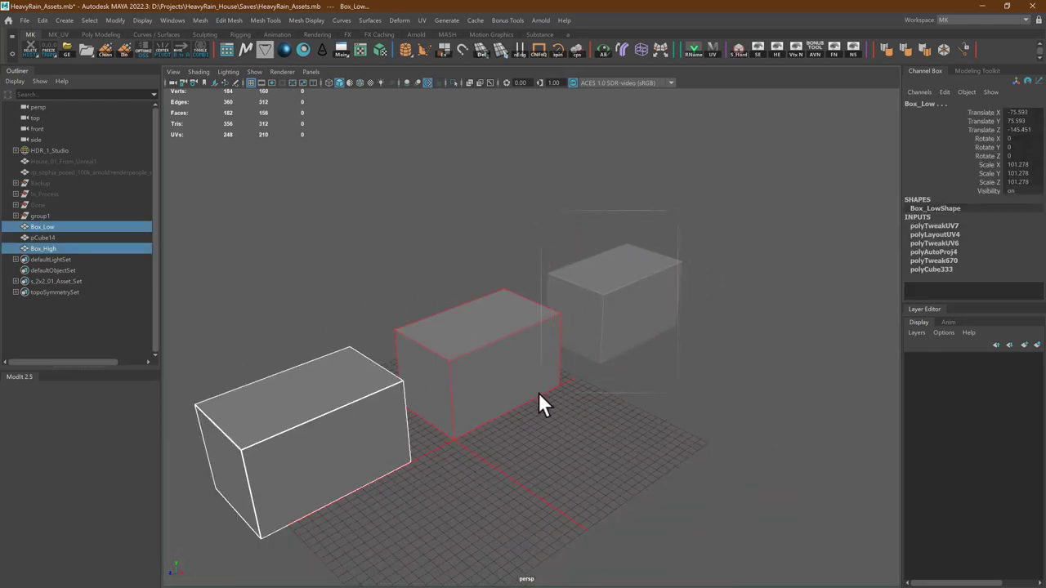
pyautogui.click(574, 474)
pyautogui.moveTo(444, 265); pyautogui.dragTo(330, 469)
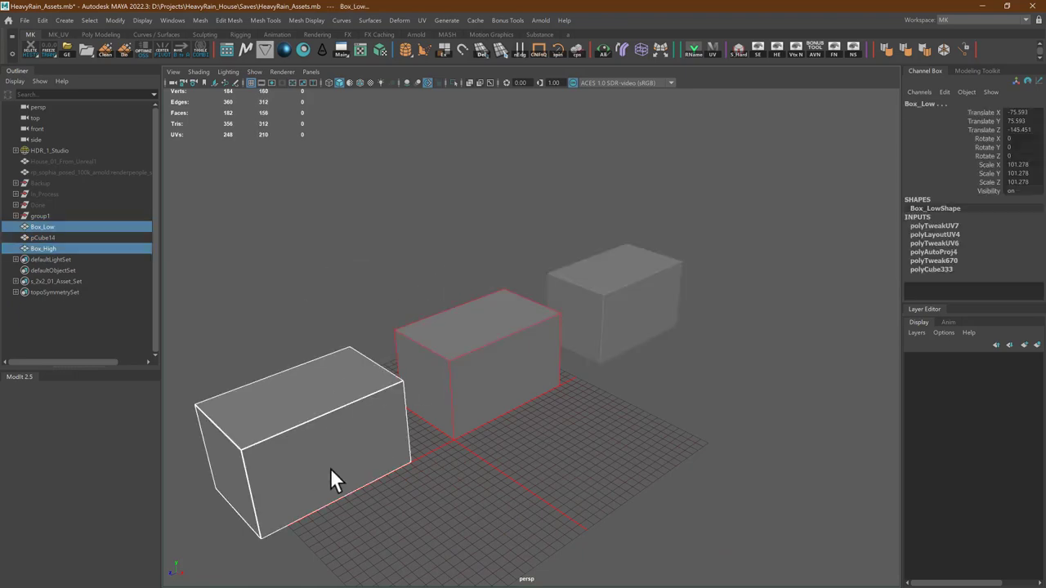
# Switch to the Pillows folder in File Explorer to view its baked maps and high and low meshes, and return to Maya with nothing selected
pyautogui.hotkey('alt', 'Tab')
pyautogui.click(480, 457)
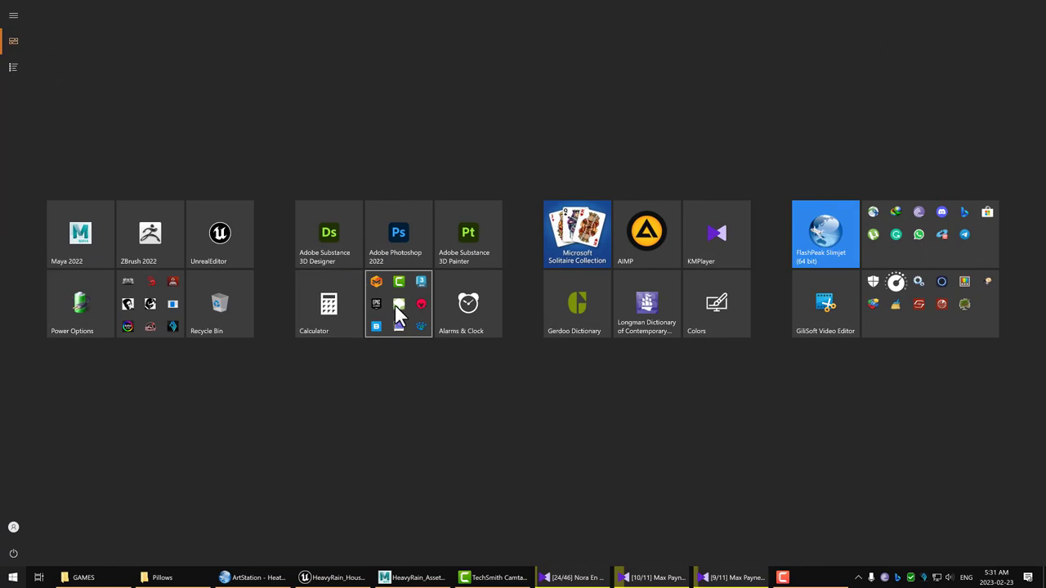
pyautogui.click(398, 314)
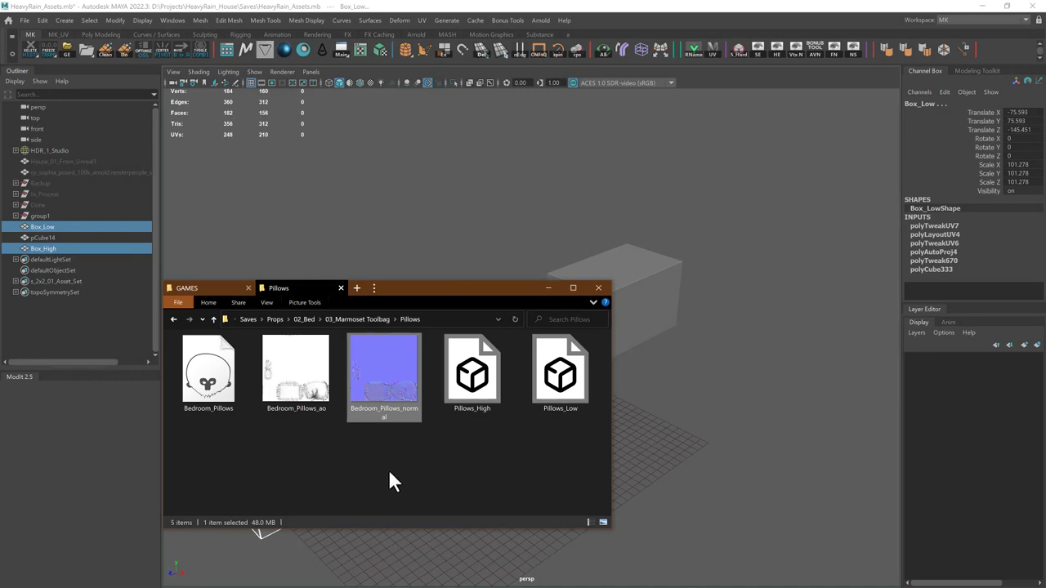
pyautogui.moveTo(390, 473); pyautogui.dragTo(393, 364)
pyautogui.moveTo(428, 287); pyautogui.dragTo(423, 125)
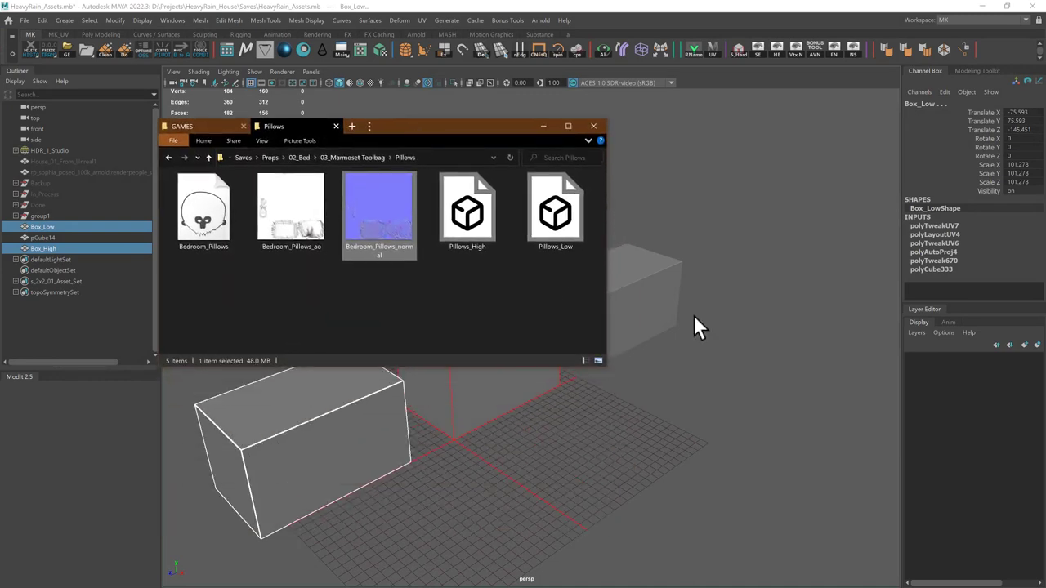
pyautogui.click(653, 377)
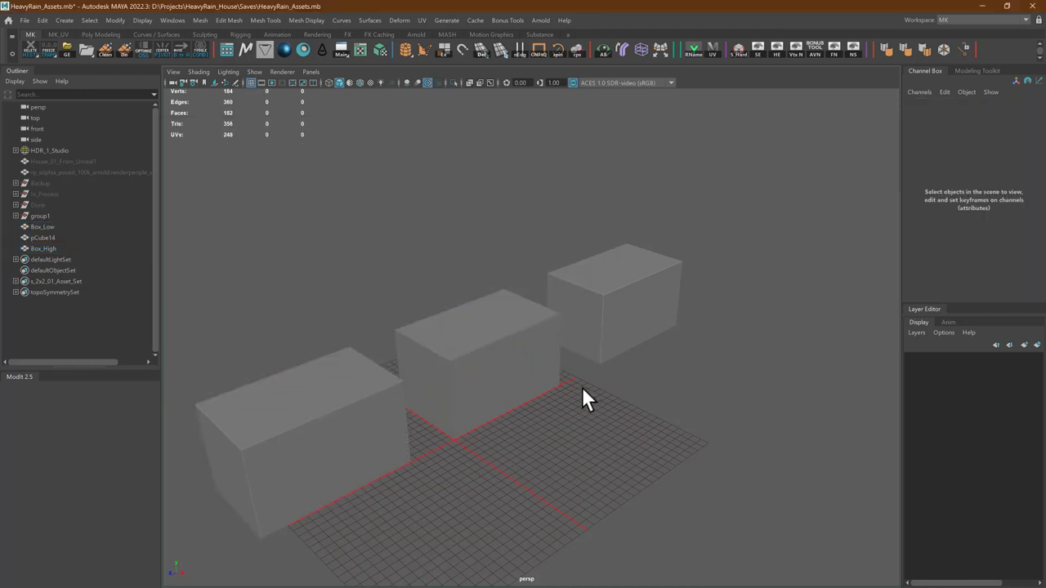
# Compare Box_Low with the mid-poly pCube14 by selecting each in turn, and clear the selection
pyautogui.click(504, 362)
pyautogui.keyDown('alt'); pyautogui.moveTo(422, 269); pyautogui.dragTo(425, 331, button='right'); pyautogui.keyUp('alt')
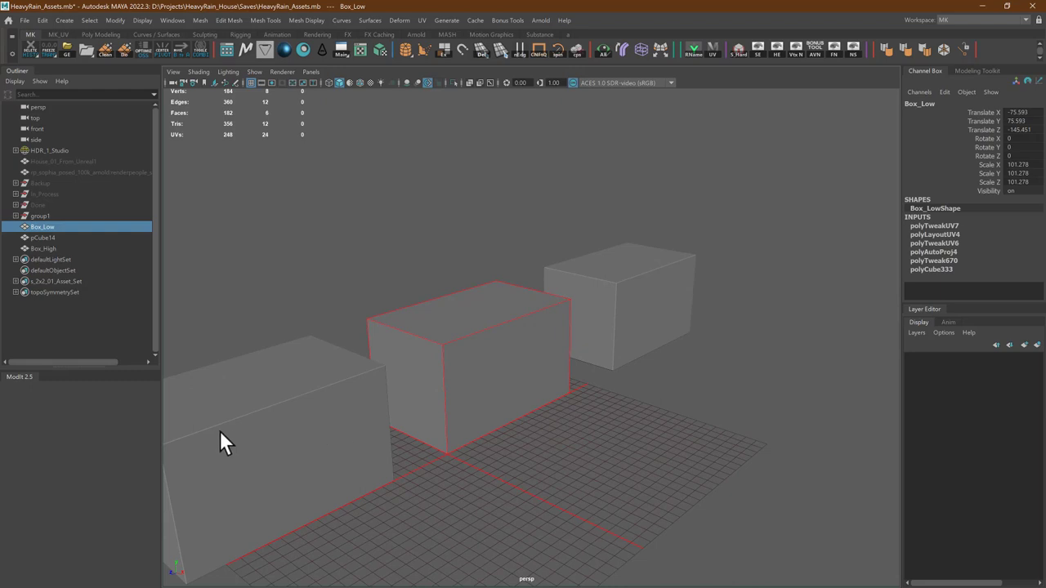
pyautogui.keyDown('alt'); pyautogui.moveTo(299, 400); pyautogui.dragTo(433, 331); pyautogui.keyUp('alt')
pyautogui.click(426, 239)
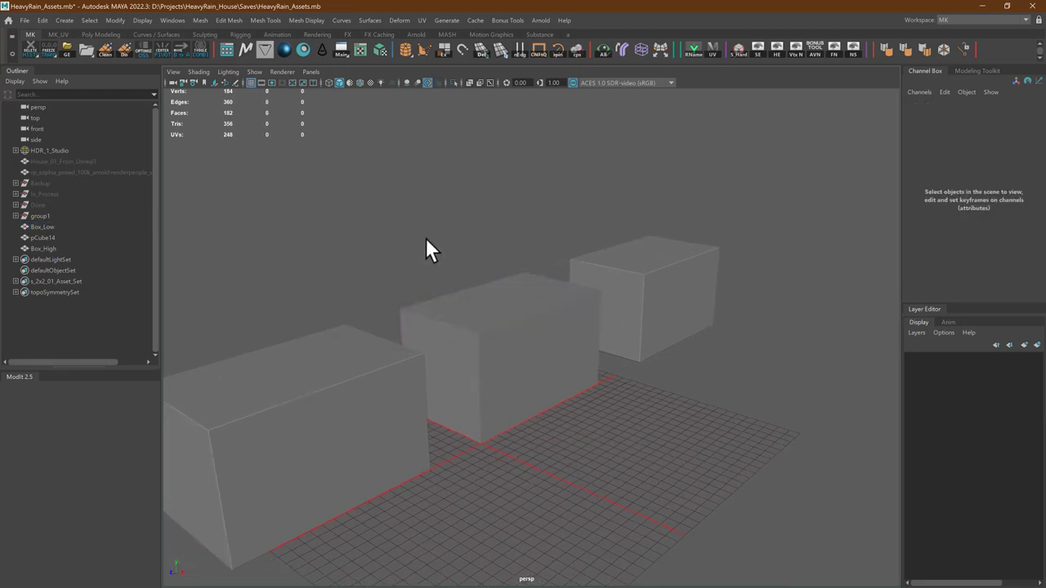
pyautogui.click(636, 266)
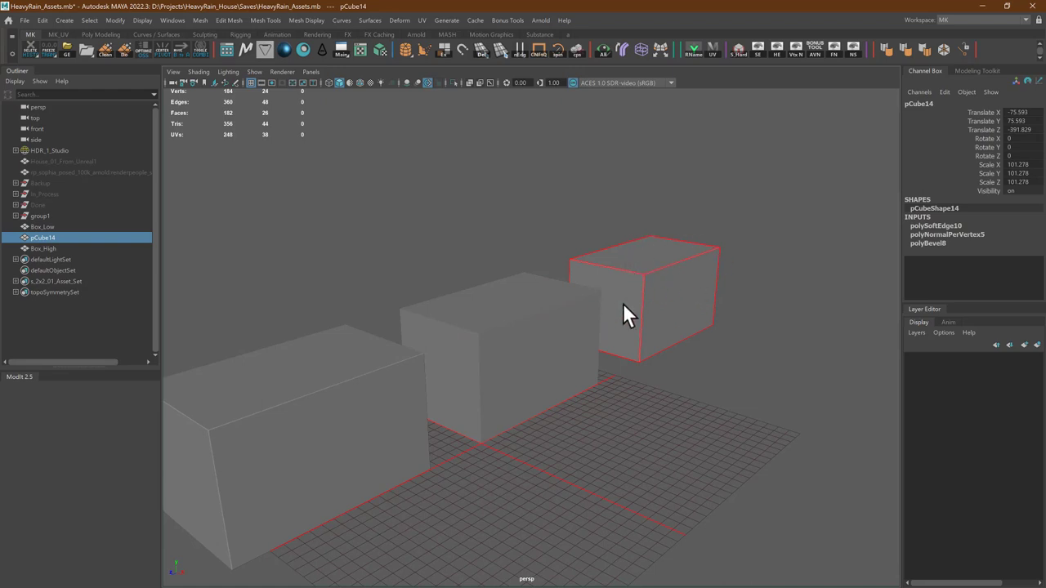
pyautogui.click(482, 342)
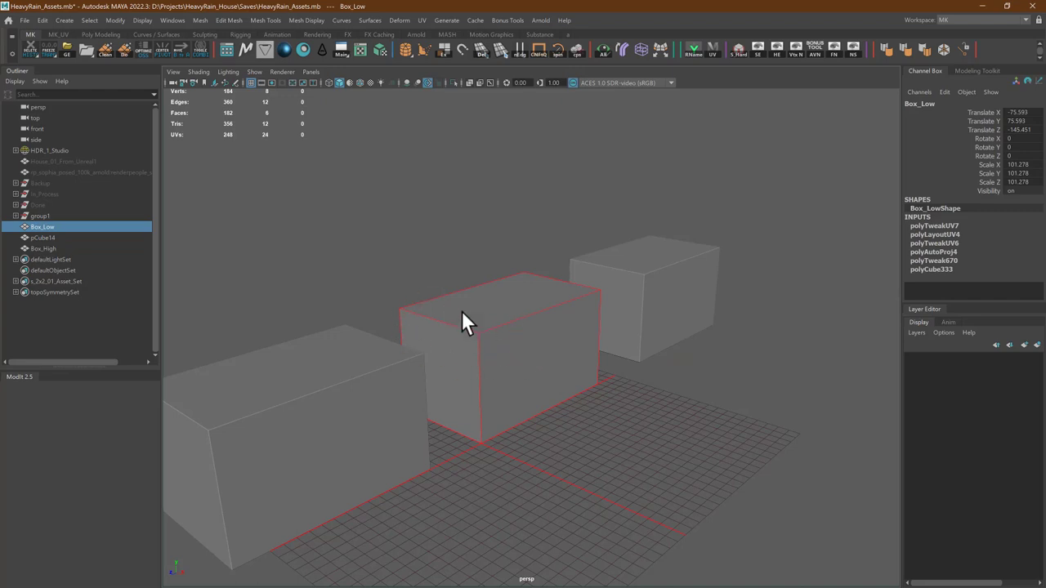
pyautogui.click(464, 204)
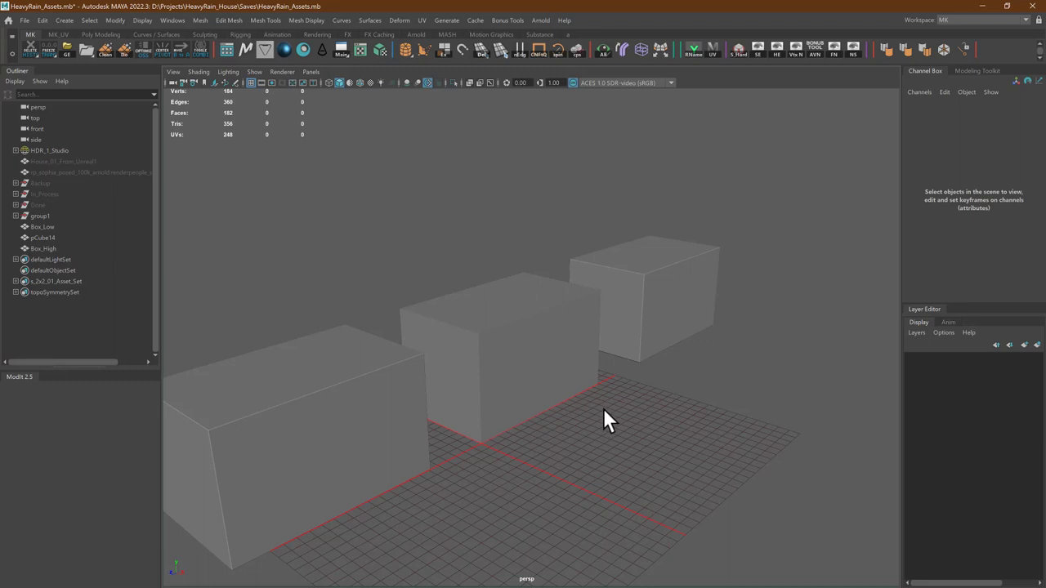
# Compare the bake files in the Pillows folder with the polygon counts of pCube14, and return to Maya with nothing selected
pyautogui.hotkey('alt', 'Tab')
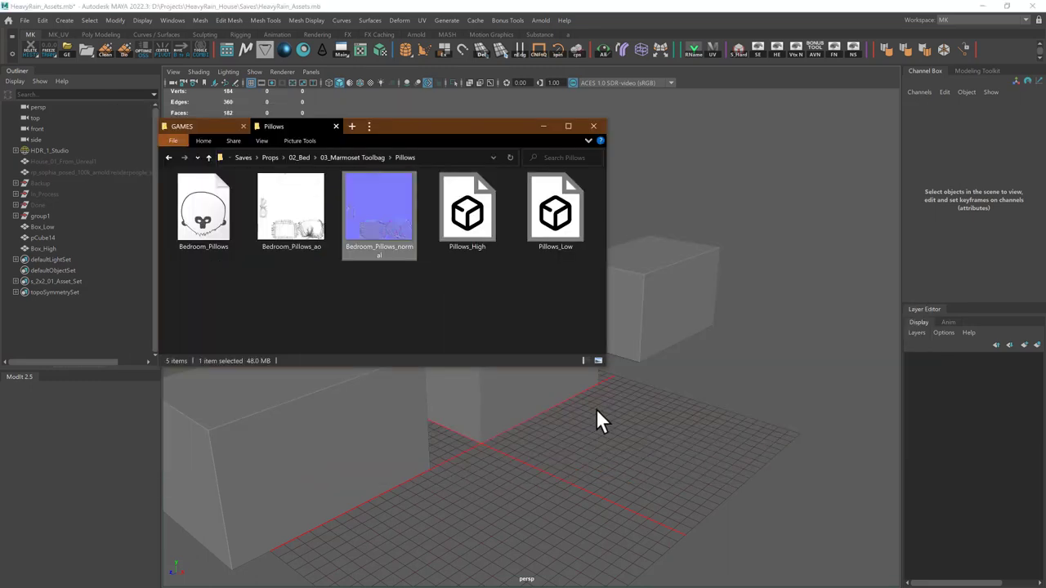
pyautogui.moveTo(439, 124); pyautogui.dragTo(840, 128)
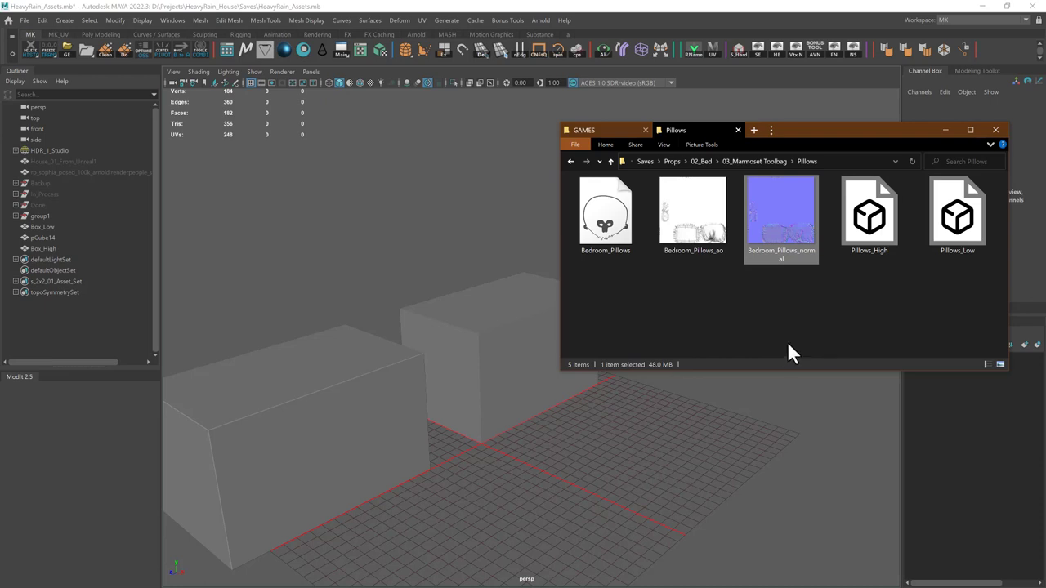
pyautogui.click(416, 260)
pyautogui.click(669, 283)
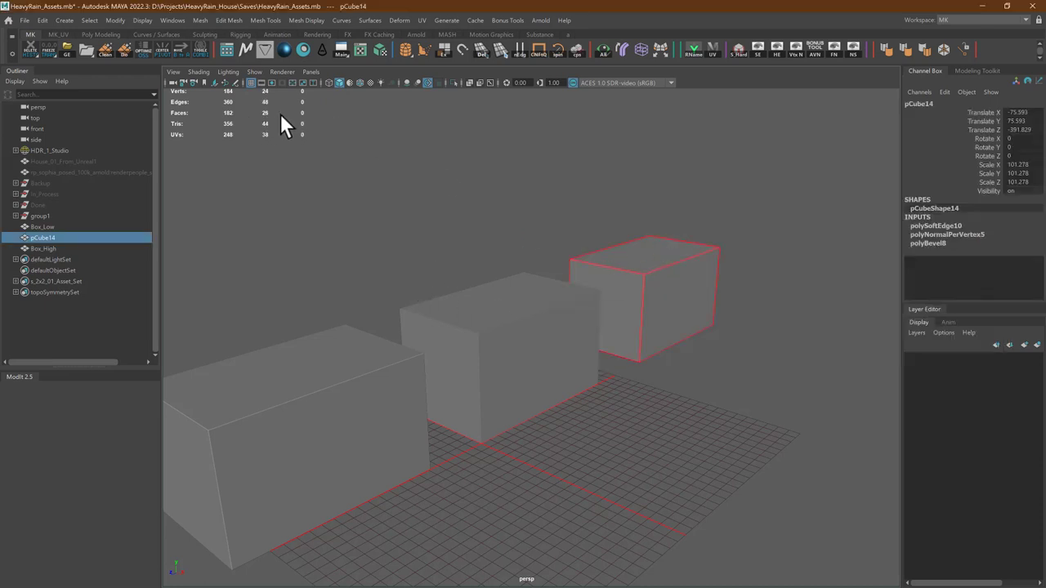
pyautogui.hotkey('alt', 'Tab')
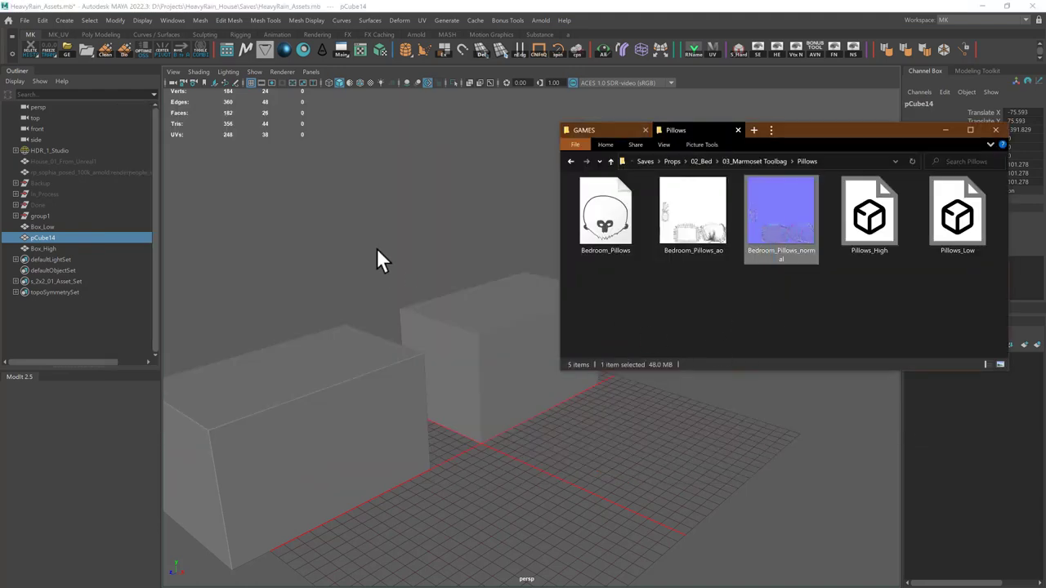
pyautogui.hotkey('alt', 'Tab')
pyautogui.click(449, 234)
# Examine the shading along pCube14's beveled edges and corner up close, both selected and deselected
pyautogui.keyDown('alt'); pyautogui.moveTo(596, 311); pyautogui.dragTo(539, 296); pyautogui.keyUp('alt')
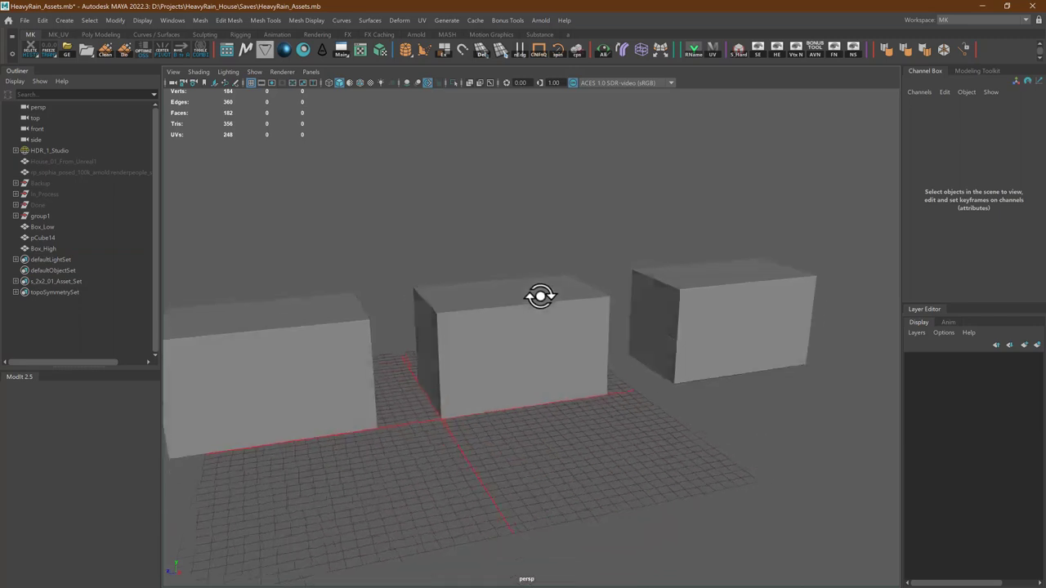
pyautogui.keyDown('alt'); pyautogui.moveTo(540, 297); pyautogui.dragTo(619, 332, button='right'); pyautogui.keyUp('alt')
pyautogui.keyDown('alt'); pyautogui.moveTo(619, 332); pyautogui.dragTo(449, 379, button='middle'); pyautogui.keyUp('alt')
pyautogui.click(598, 343)
pyautogui.keyDown('alt'); pyautogui.moveTo(562, 310); pyautogui.dragTo(565, 300); pyautogui.keyUp('alt')
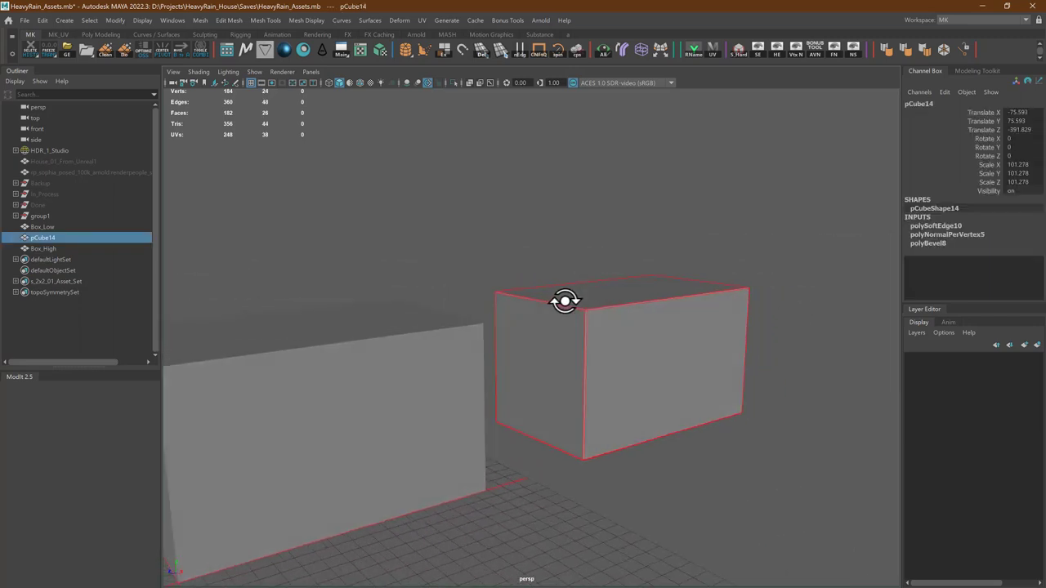
pyautogui.keyDown('alt'); pyautogui.moveTo(565, 301); pyautogui.dragTo(755, 313, button='right'); pyautogui.keyUp('alt')
pyautogui.keyDown('alt'); pyautogui.moveTo(649, 345); pyautogui.dragTo(568, 408, button='middle'); pyautogui.keyUp('alt')
pyautogui.keyDown('alt'); pyautogui.moveTo(568, 409); pyautogui.dragTo(706, 353, button='right'); pyautogui.keyUp('alt')
pyautogui.keyDown('alt'); pyautogui.moveTo(707, 356); pyautogui.dragTo(625, 364); pyautogui.keyUp('alt')
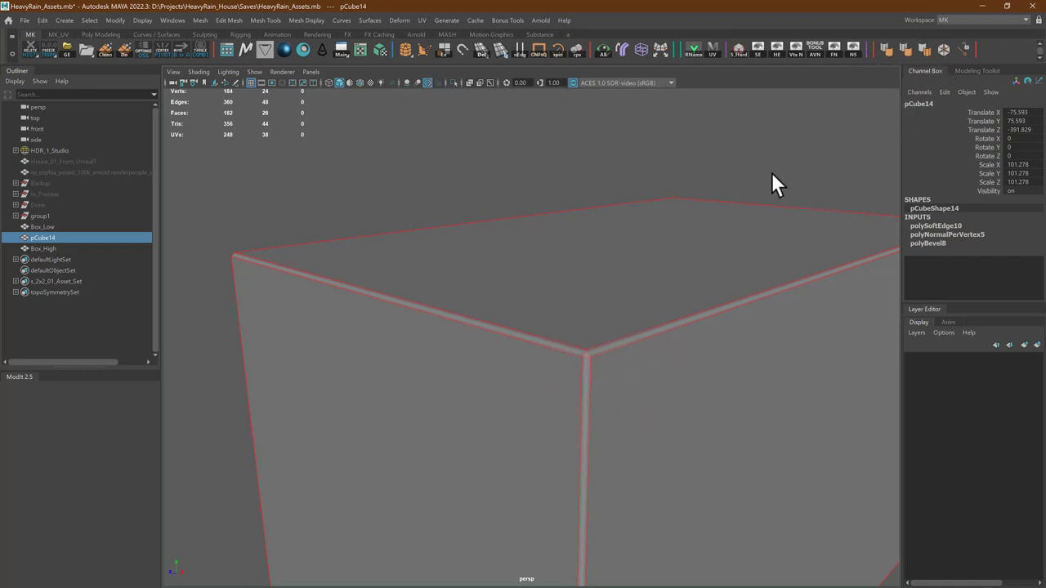
pyautogui.click(775, 121)
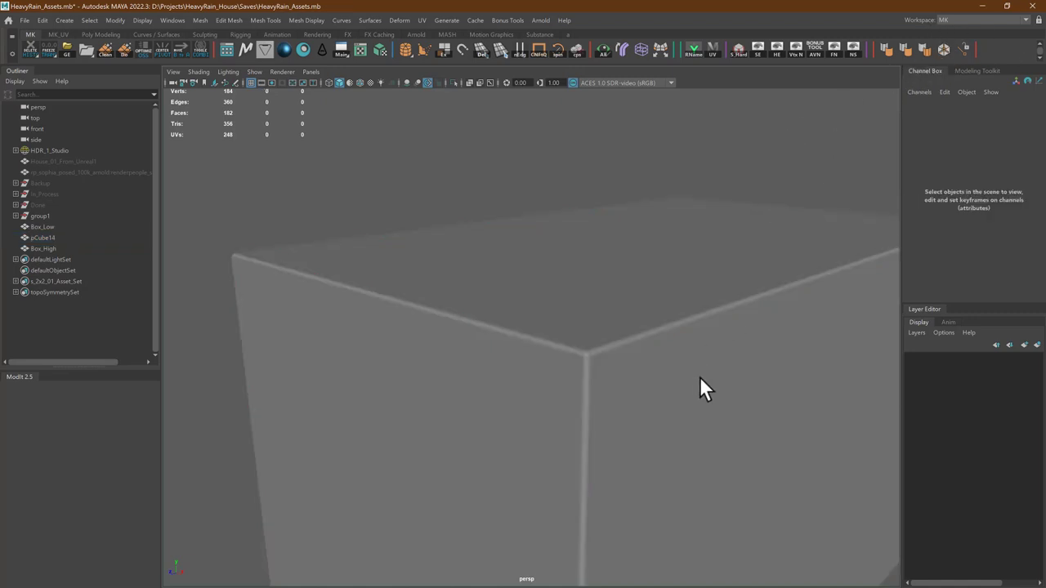
pyautogui.keyDown('alt'); pyautogui.moveTo(699, 381); pyautogui.dragTo(375, 301, button='right'); pyautogui.keyUp('alt')
pyautogui.keyDown('alt'); pyautogui.moveTo(630, 387); pyautogui.dragTo(444, 336, button='right'); pyautogui.keyUp('alt')
# Switch to the HeavyRain_House level in Unreal Editor and inspect the bedroom furniture up close, including the dresser and wardrobe
pyautogui.hotkey('alt', 'Tab')
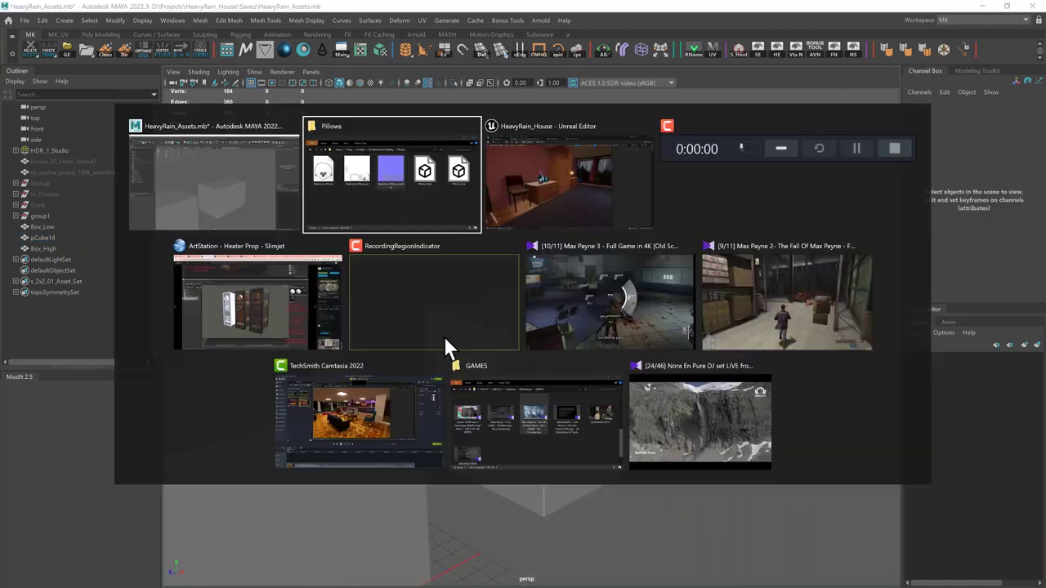
pyautogui.hotkey('alt', 'Tab')
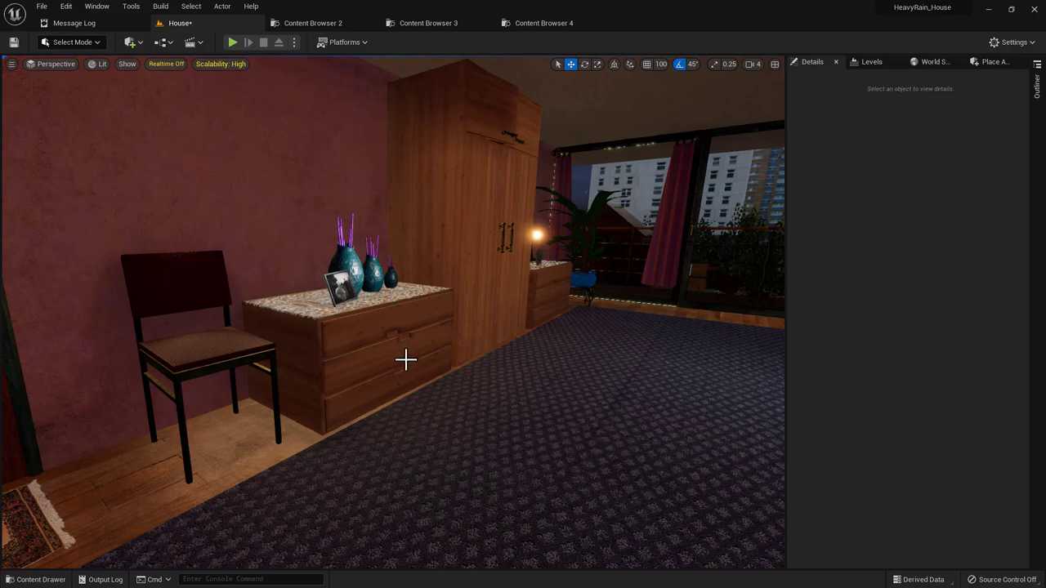
pyautogui.press('w')
pyautogui.moveTo(393, 312)
pyautogui.mouseDown(button='right')
pyautogui.moveTo(346, 309)
pyautogui.moveTo(353, 299)
pyautogui.moveTo(363, 327)
pyautogui.moveTo(412, 314)
pyautogui.moveTo(393, 327)
pyautogui.moveTo(307, 313)
pyautogui.moveTo(235, 322)
pyautogui.moveTo(283, 307)
pyautogui.moveTo(426, 308)
pyautogui.moveTo(386, 313)
pyautogui.mouseUp(button='right')
pyautogui.press('a')
pyautogui.press('s')
pyautogui.press('w')
pyautogui.press('d')
pyautogui.press('d')
pyautogui.press('w')
pyautogui.press('d')
pyautogui.press('s')
pyautogui.press('a')
pyautogui.press('s')
pyautogui.press('w')
pyautogui.press('w')
pyautogui.press('s')
pyautogui.press('w')
pyautogui.press('w')
pyautogui.press('d')
pyautogui.press('s')
pyautogui.press('w')
pyautogui.press('Up')
# Switch back to Maya and view the high-poly, low-poly and mid-poly boxes side by side
pyautogui.hotkey('alt', 'Tab')
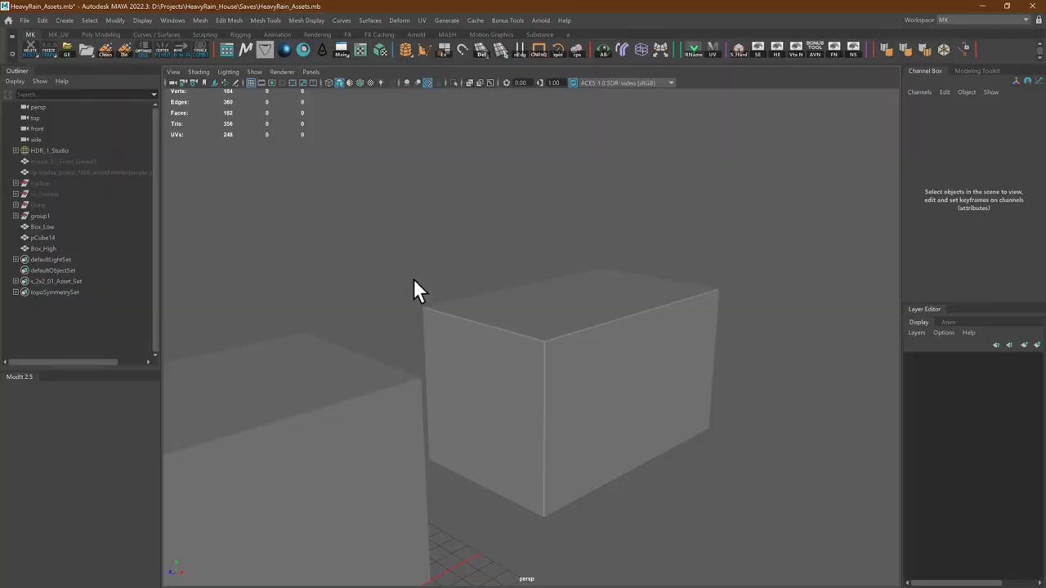
pyautogui.keyDown('alt'); pyautogui.moveTo(347, 299); pyautogui.dragTo(499, 255, button='middle'); pyautogui.keyUp('alt')
pyautogui.keyDown('alt'); pyautogui.moveTo(519, 339); pyautogui.dragTo(405, 313, button='right'); pyautogui.keyUp('alt')
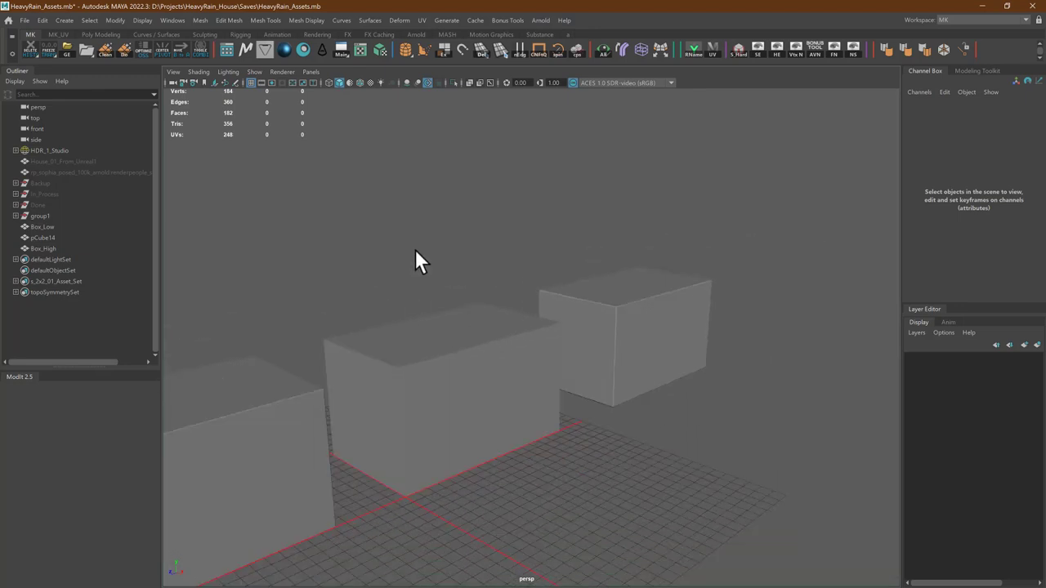
pyautogui.keyDown('alt'); pyautogui.moveTo(480, 311); pyautogui.dragTo(482, 306); pyautogui.keyUp('alt')
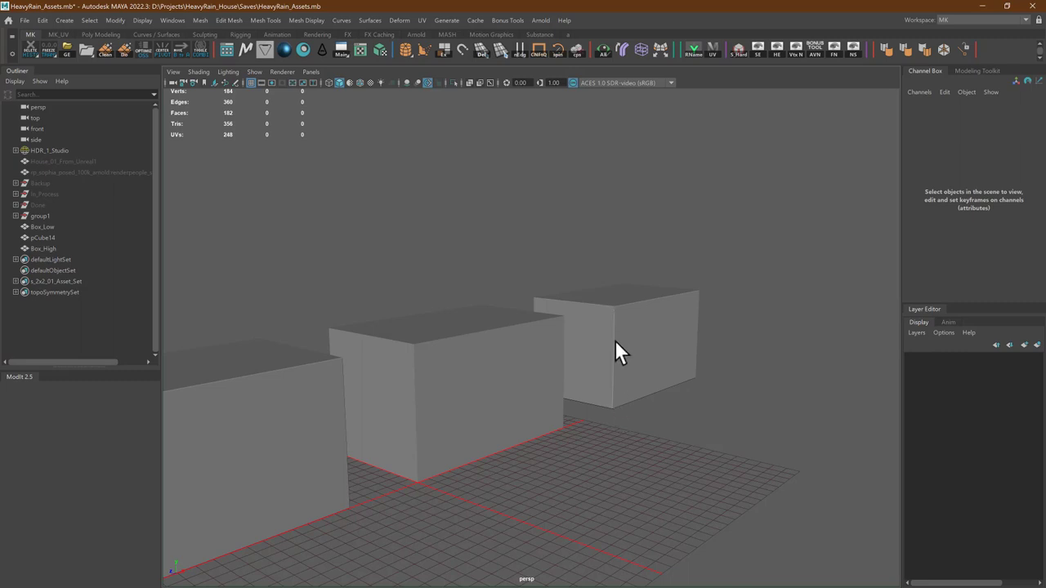
# Switch to the HeavyRain_House level in Unreal Editor and inspect the kids' bunk bed and its wooden frame up close
pyautogui.keyDown('alt'); pyautogui.moveTo(615, 340); pyautogui.dragTo(584, 345); pyautogui.keyUp('alt')
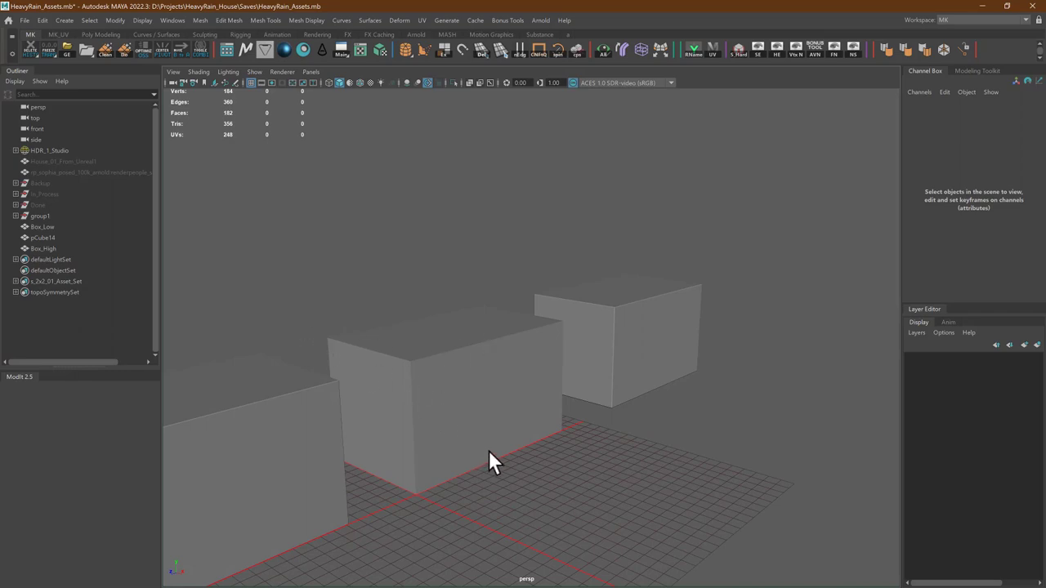
pyautogui.hotkey('alt', 'Tab')
pyautogui.moveTo(416, 339); pyautogui.dragTo(273, 328, button='right')
pyautogui.press('w')
pyautogui.press('w')
pyautogui.press('w')
pyautogui.press('w')
pyautogui.press('w')
pyautogui.press('a')
pyautogui.press('w')
pyautogui.moveTo(104, 315); pyautogui.dragTo(97, 315, button='right')
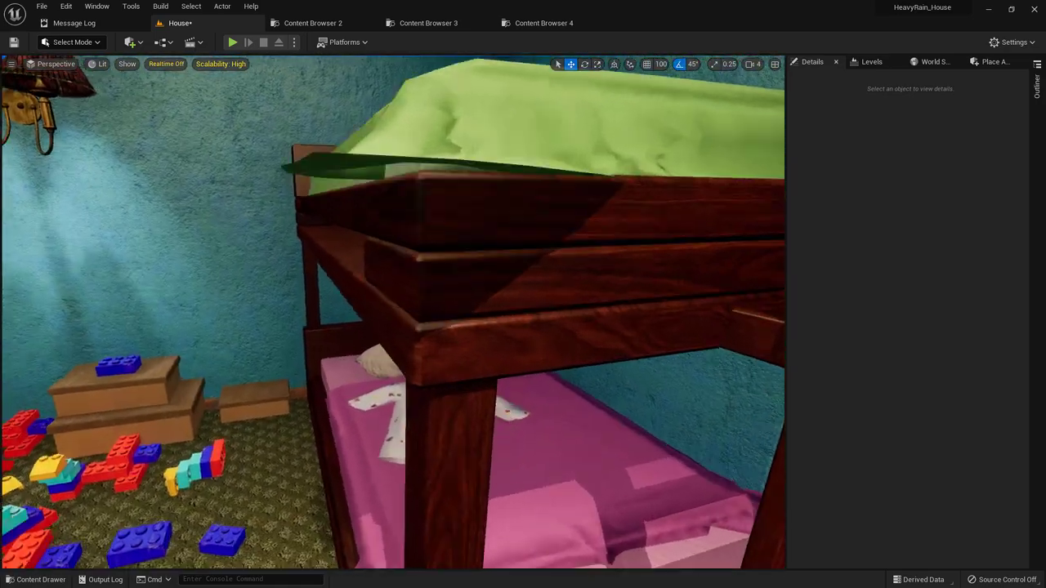
pyautogui.moveTo(392, 312); pyautogui.dragTo(410, 327, button='right')
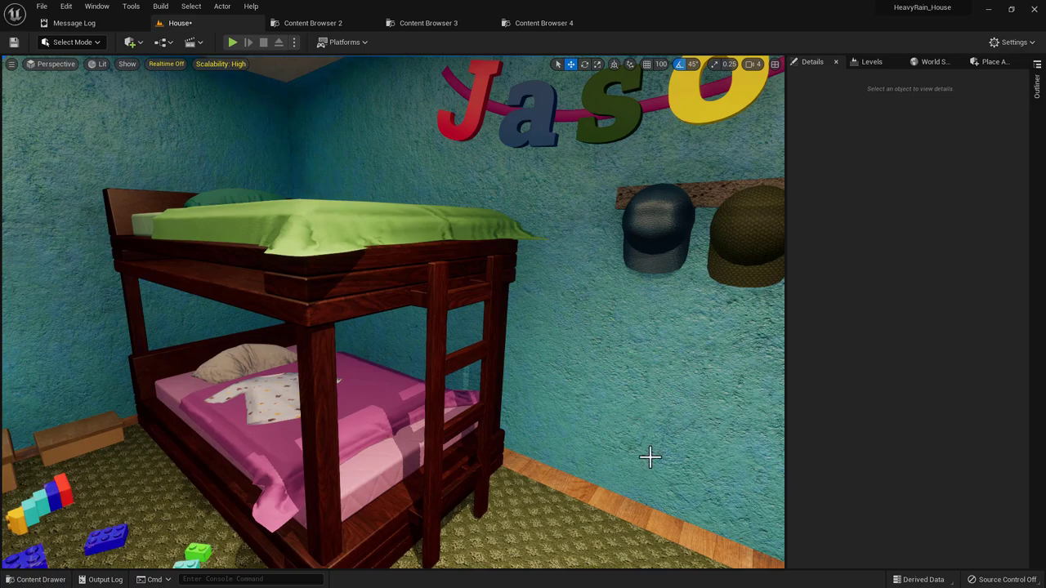
# Select the bookshelf and the kids' bunk bed in turn to look over each cluster's mesh and materials
pyautogui.moveTo(402, 416); pyautogui.dragTo(650, 364, button='right')
pyautogui.press('s')
pyautogui.moveTo(740, 414); pyautogui.dragTo(765, 413, button='right')
pyautogui.click(482, 352)
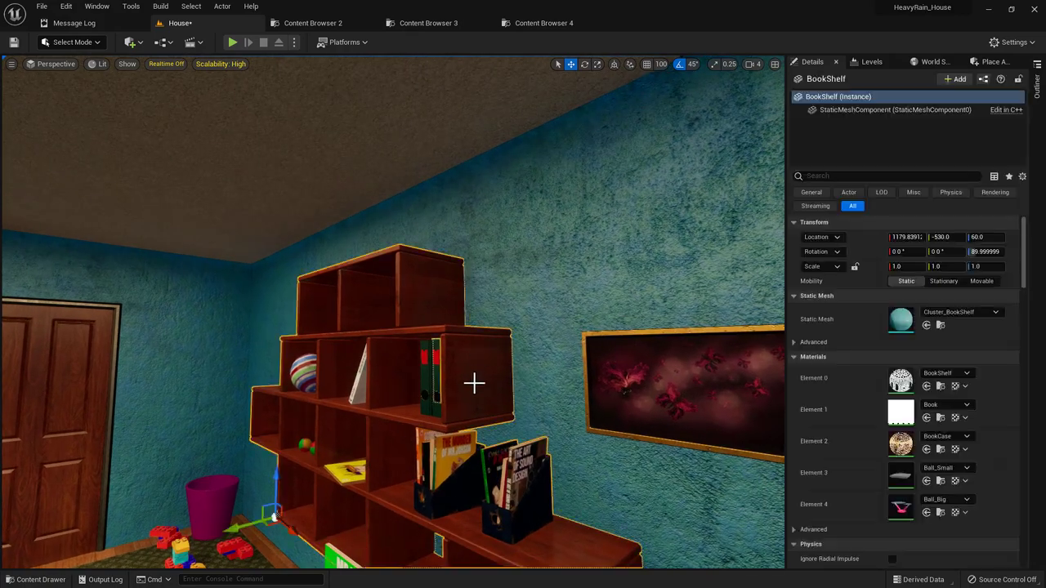
pyautogui.moveTo(481, 353); pyautogui.dragTo(310, 414, button='right')
pyautogui.click(213, 397)
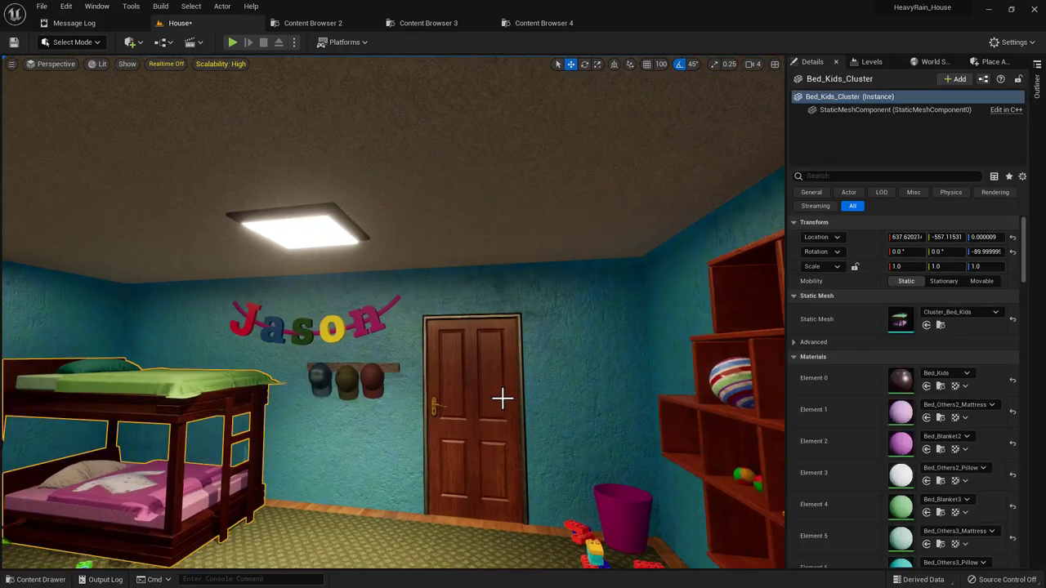
pyautogui.moveTo(487, 384); pyautogui.dragTo(440, 410, button='right')
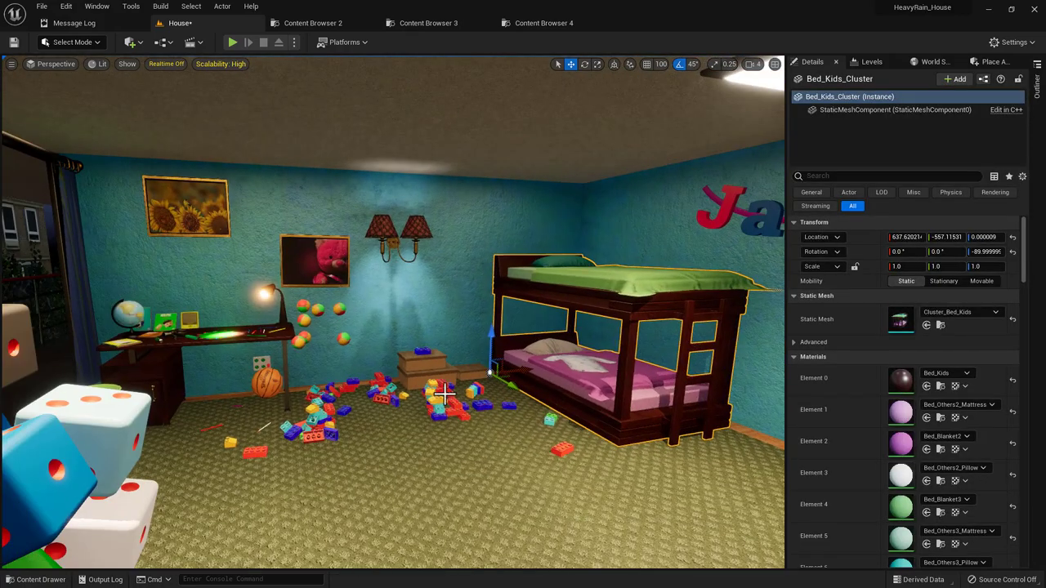
# Bring up the Pillows folder to view the bake files over the level, and return to the Unreal level
pyautogui.press('super')
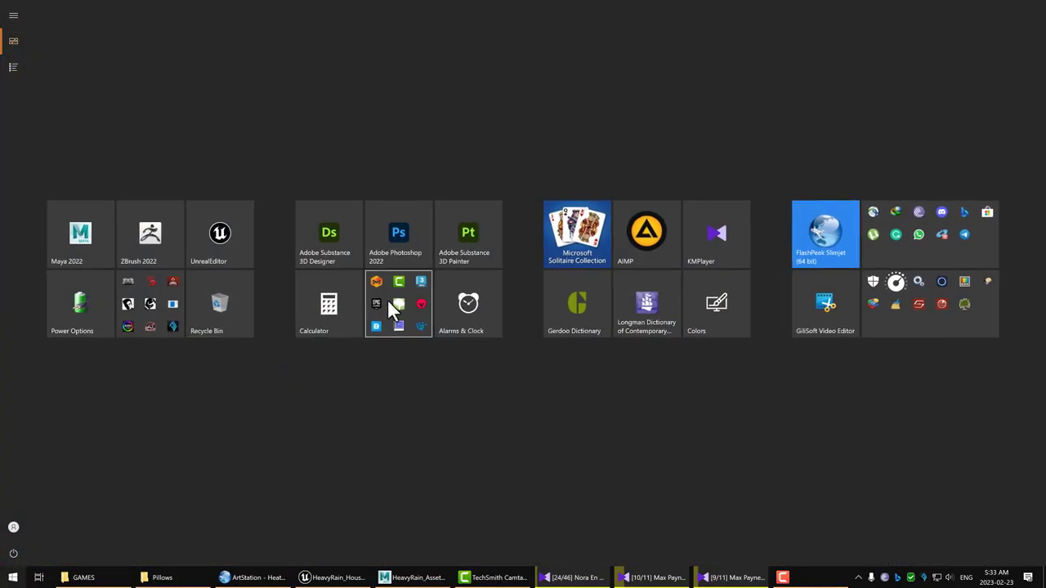
pyautogui.press('Escape')
pyautogui.hotkey('alt', 'Tab')
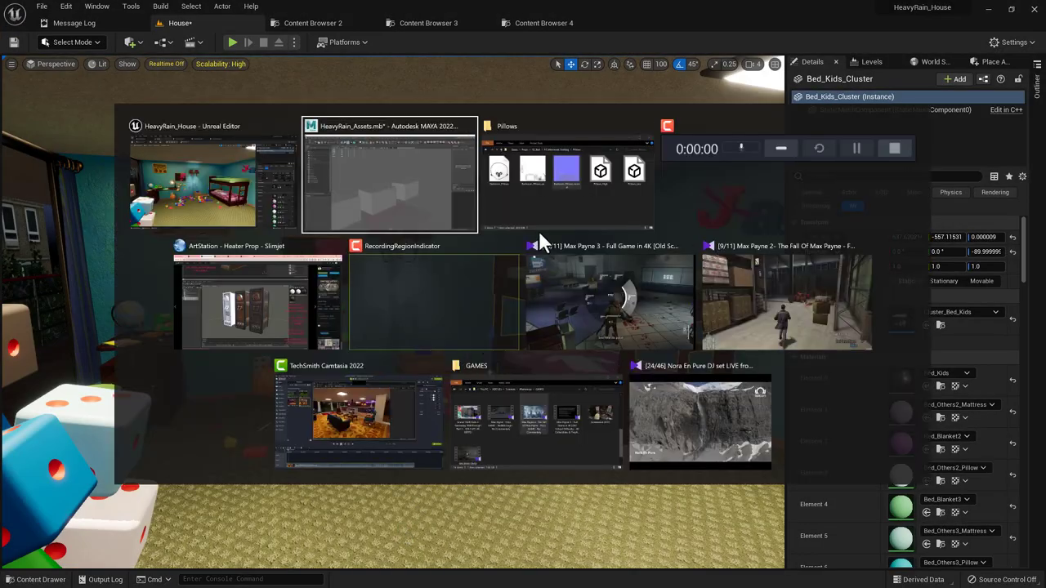
pyautogui.click(544, 217)
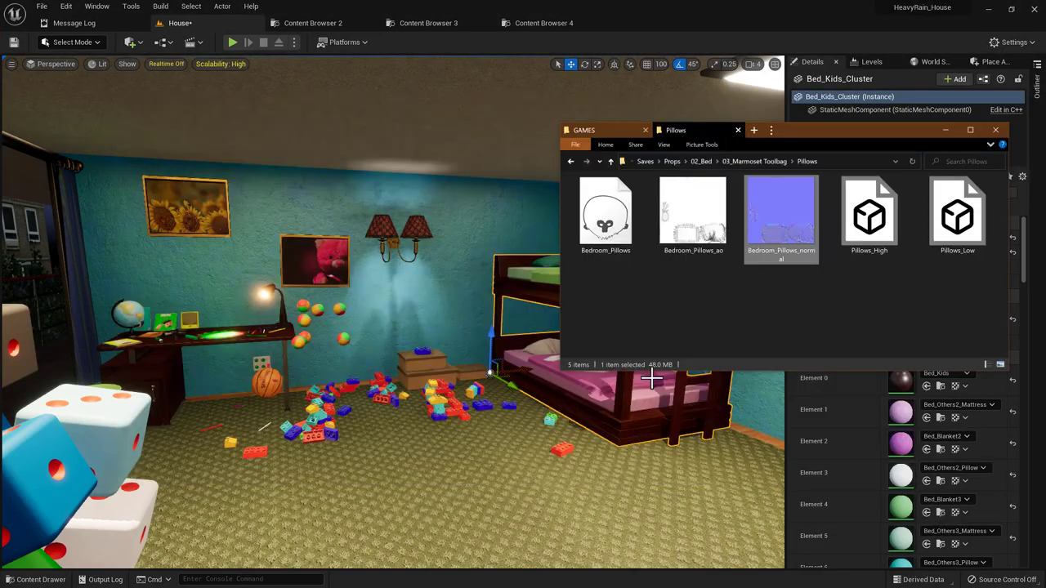
pyautogui.click(682, 5)
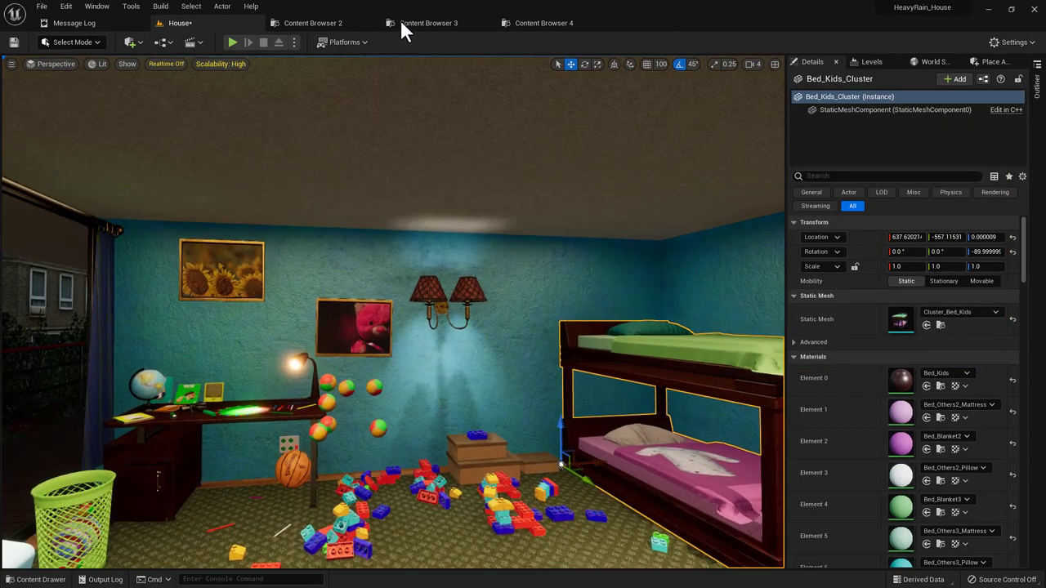
# Browse the project's Textures folder in Content Browser 3, and return to the House level
pyautogui.click(401, 22)
pyautogui.click(335, 267)
pyautogui.hotkey('alt', 'Left')
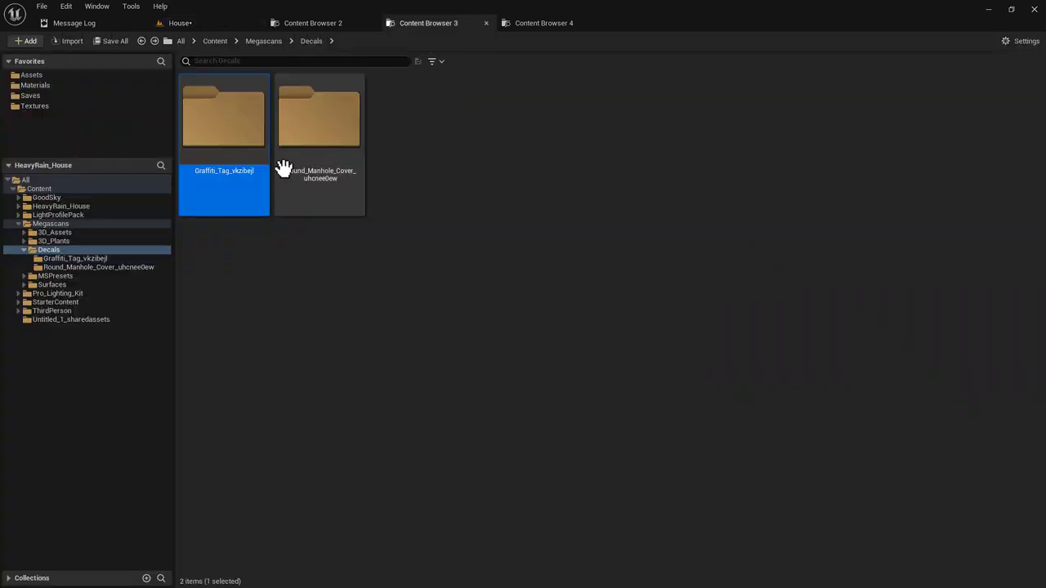
pyautogui.click(66, 105)
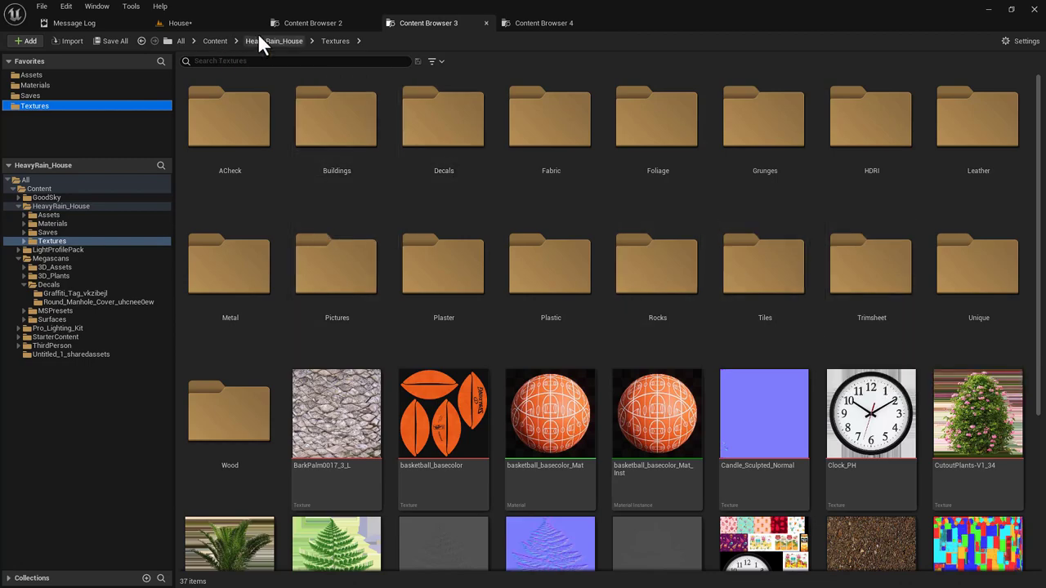
pyautogui.click(201, 24)
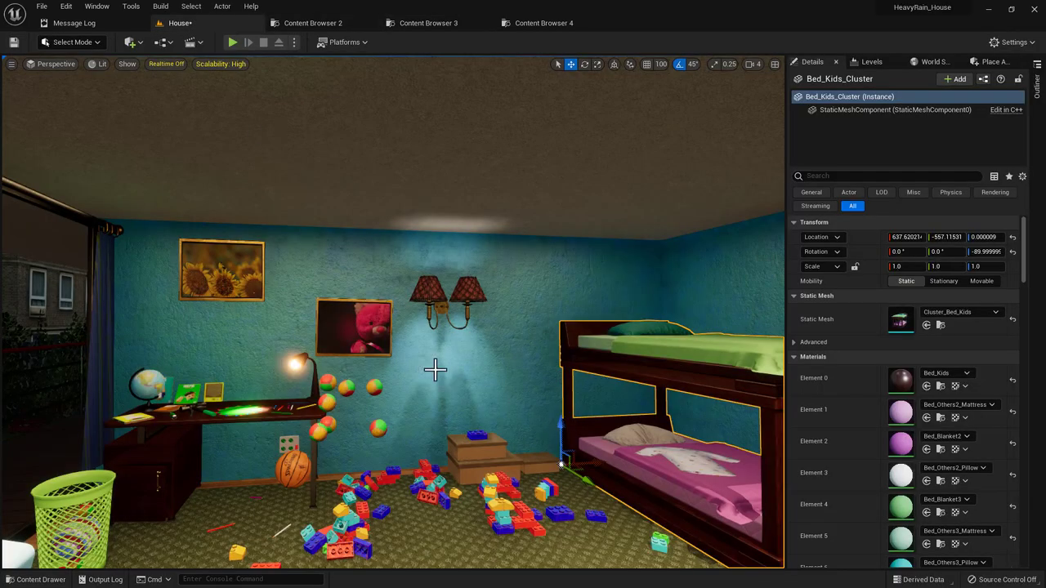
# Switch to Maya, check Box_Low's polygon counts, and view all three boxes together with nothing selected
pyautogui.scroll(5, 434, 367)
pyautogui.moveTo(434, 367); pyautogui.dragTo(486, 441, button='right')
pyautogui.hotkey('alt', 'Tab')
pyautogui.hotkey('alt', 'Tab')
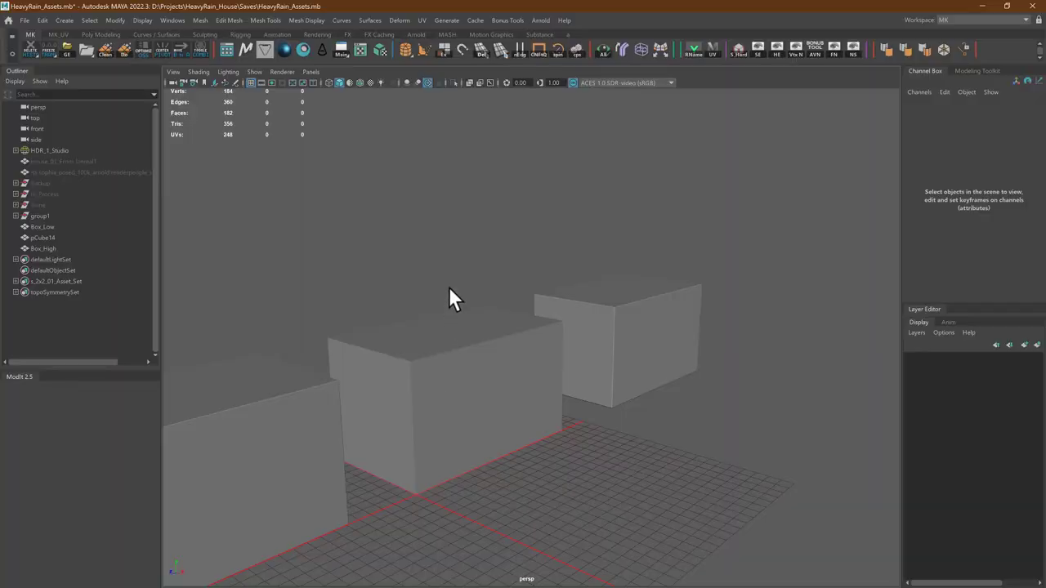
pyautogui.click(457, 348)
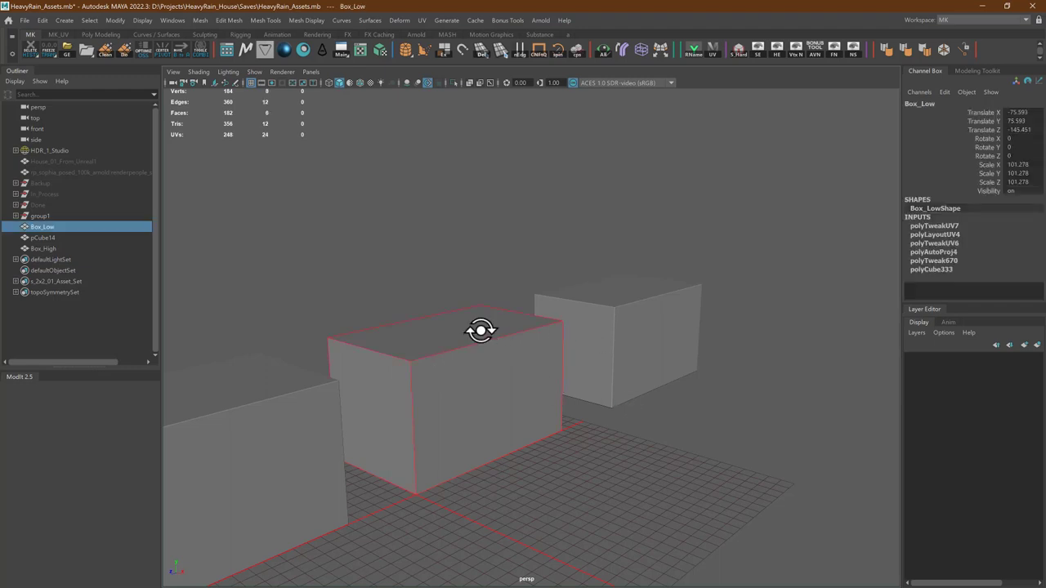
pyautogui.keyDown('alt'); pyautogui.moveTo(480, 330); pyautogui.dragTo(474, 331); pyautogui.keyUp('alt')
pyautogui.keyDown('alt'); pyautogui.moveTo(609, 371); pyautogui.dragTo(400, 295, button='right'); pyautogui.keyUp('alt')
pyautogui.click(618, 448)
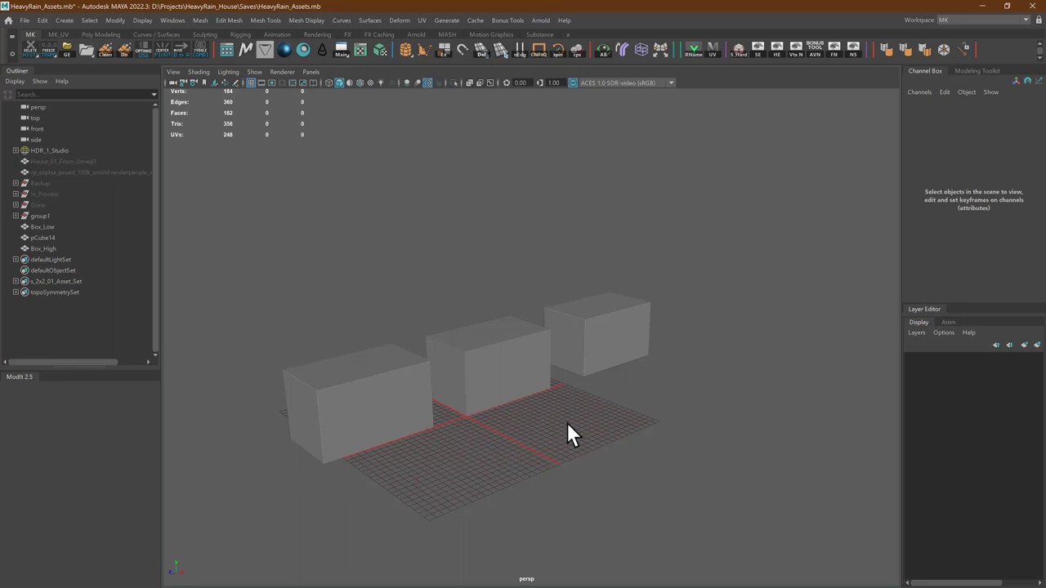
# Select pCube14 and compare its polygon counts and shape with the neighbouring boxes
pyautogui.click(597, 363)
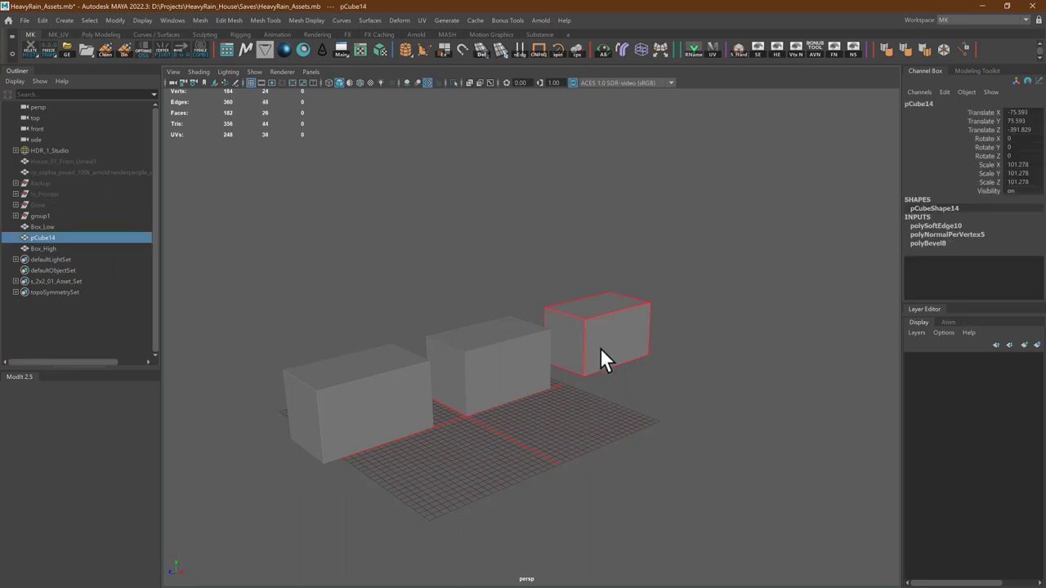
pyautogui.keyDown('alt'); pyautogui.moveTo(551, 314); pyautogui.dragTo(528, 327, button='middle'); pyautogui.keyUp('alt')
pyautogui.keyDown('alt'); pyautogui.moveTo(528, 327); pyautogui.dragTo(731, 296, button='right'); pyautogui.keyUp('alt')
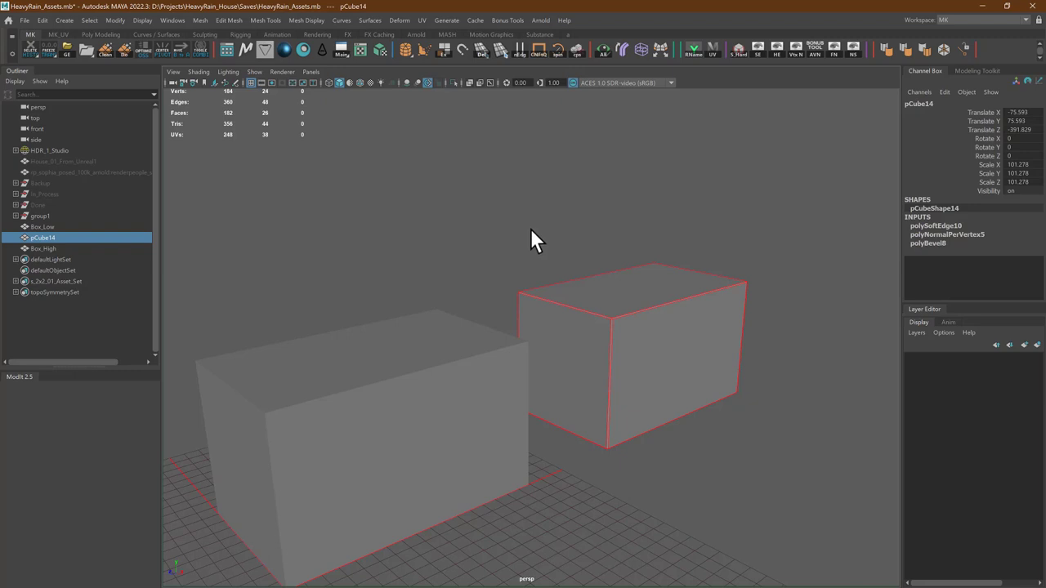
pyautogui.keyDown('alt'); pyautogui.moveTo(508, 319); pyautogui.dragTo(469, 320, button='right'); pyautogui.keyUp('alt')
pyautogui.keyDown('alt'); pyautogui.moveTo(469, 320); pyautogui.dragTo(693, 273, button='middle'); pyautogui.keyUp('alt')
pyautogui.keyDown('alt'); pyautogui.moveTo(693, 273); pyautogui.dragTo(575, 269, button='right'); pyautogui.keyUp('alt')
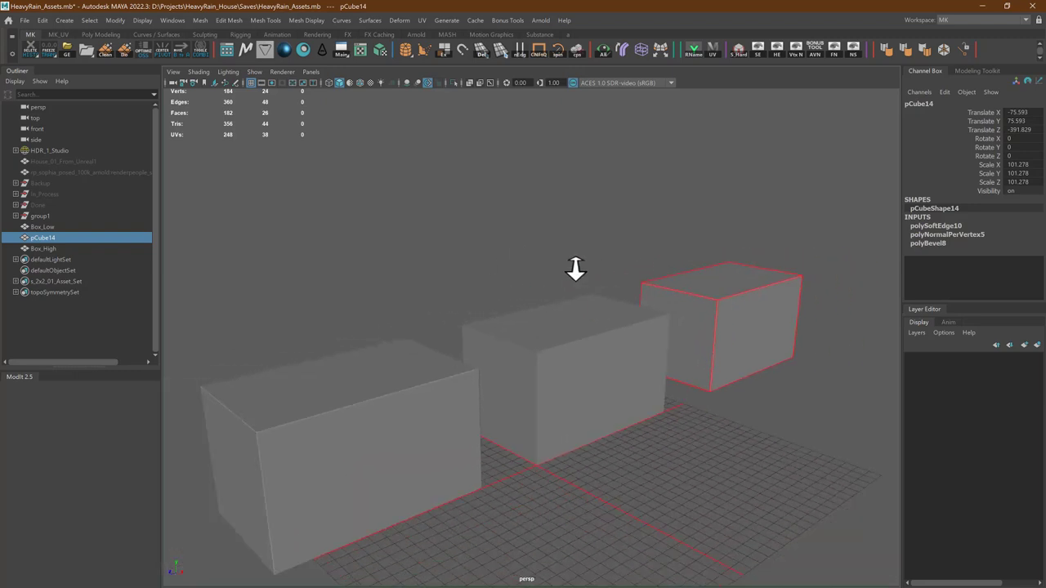
# Switch back to the Unreal level, clear the bunk bed selection, and inspect the kids' room and the bedroom with the guitar on the bed
pyautogui.hotkey('alt', 'Tab')
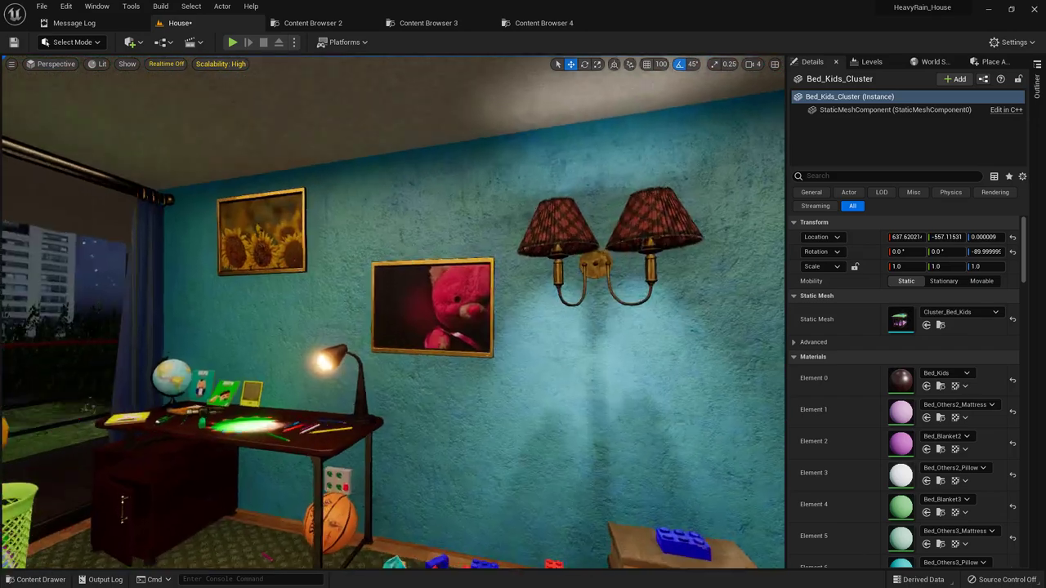
pyautogui.moveTo(392, 310)
pyautogui.mouseDown(button='right')
pyautogui.moveTo(457, 311)
pyautogui.moveTo(482, 335)
pyautogui.moveTo(425, 376)
pyautogui.moveTo(331, 322)
pyautogui.moveTo(117, 291)
pyautogui.moveTo(33, 294)
pyautogui.moveTo(34, 351)
pyautogui.moveTo(3, 327)
pyautogui.moveTo(57, 359)
pyautogui.moveTo(49, 392)
pyautogui.mouseUp(button='right')
pyautogui.moveTo(401, 406); pyautogui.dragTo(351, 339, button='right')
pyautogui.moveTo(183, 77); pyautogui.dragTo(239, 108, button='right')
pyautogui.moveTo(359, 369); pyautogui.dragTo(389, 346, button='right')
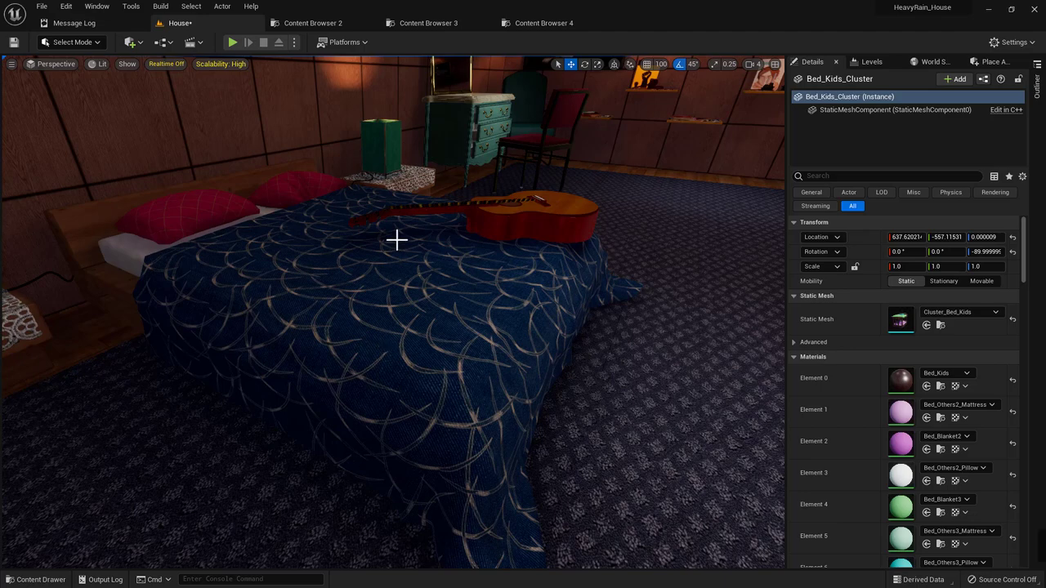
pyautogui.press('s')
pyautogui.moveTo(594, 182); pyautogui.dragTo(641, 131, button='right')
pyautogui.moveTo(354, 318); pyautogui.dragTo(613, 293, button='right')
pyautogui.press('Escape')
pyautogui.moveTo(351, 316); pyautogui.dragTo(77, 322, button='right')
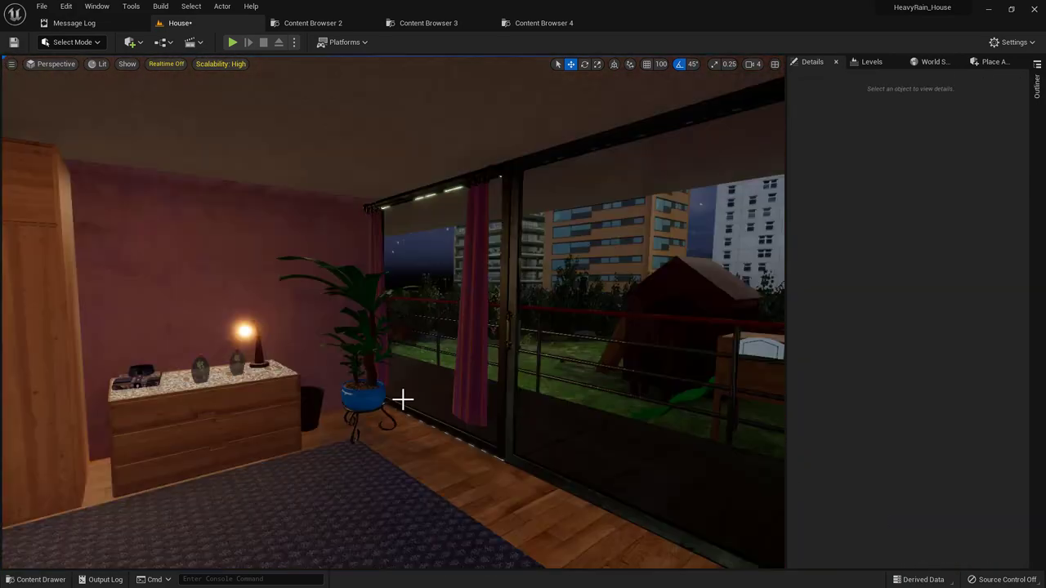
# Move the view out of the bedroom into the garden to see the house from outside
pyautogui.press('d')
pyautogui.moveTo(401, 400); pyautogui.dragTo(376, 417, button='right')
pyautogui.press('s')
pyautogui.press('w')
pyautogui.press('w')
pyautogui.press('w')
pyautogui.press('s')
# View the environment artist's ArtStation Environments album in the browser, and return to the Unreal level to survey the house from the lawn
pyautogui.hotkey('alt', 'Tab')
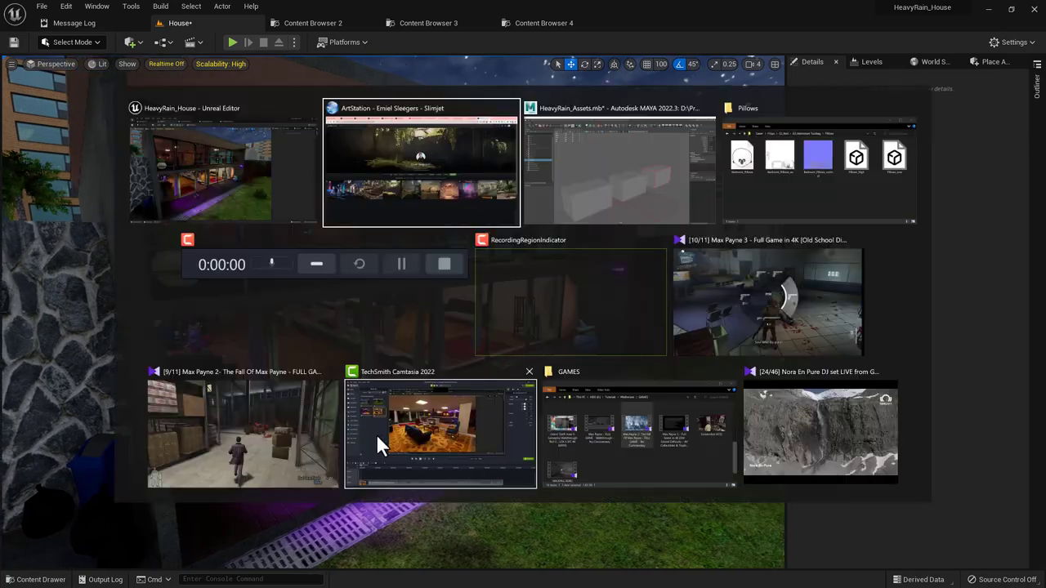
pyautogui.click(376, 434)
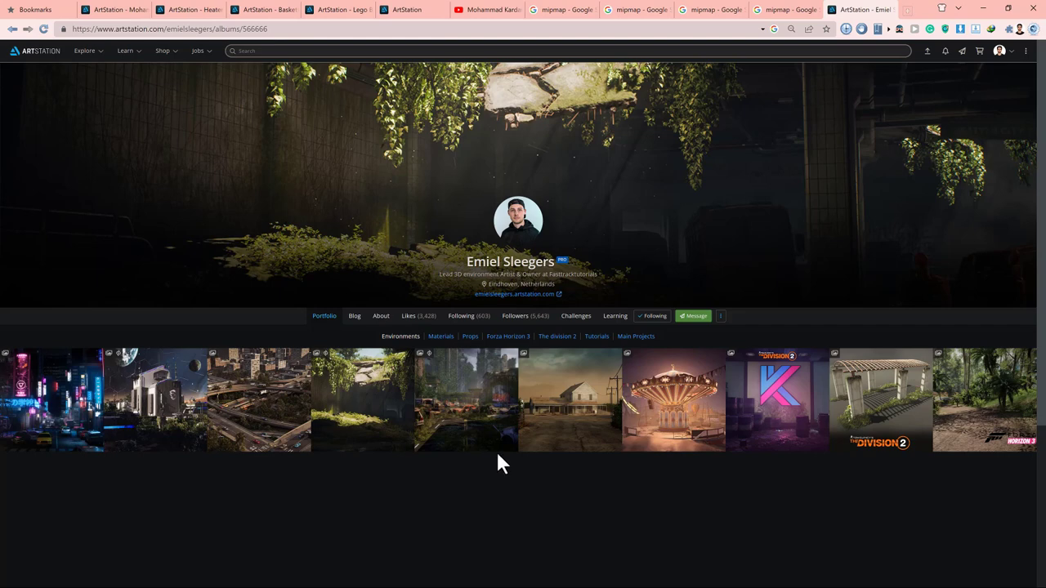
pyautogui.hotkey('alt', 'Tab')
pyautogui.moveTo(428, 410); pyautogui.dragTo(474, 507, button='right')
pyautogui.press('w')
pyautogui.press('w')
pyautogui.moveTo(523, 450); pyautogui.dragTo(422, 401, button='right')
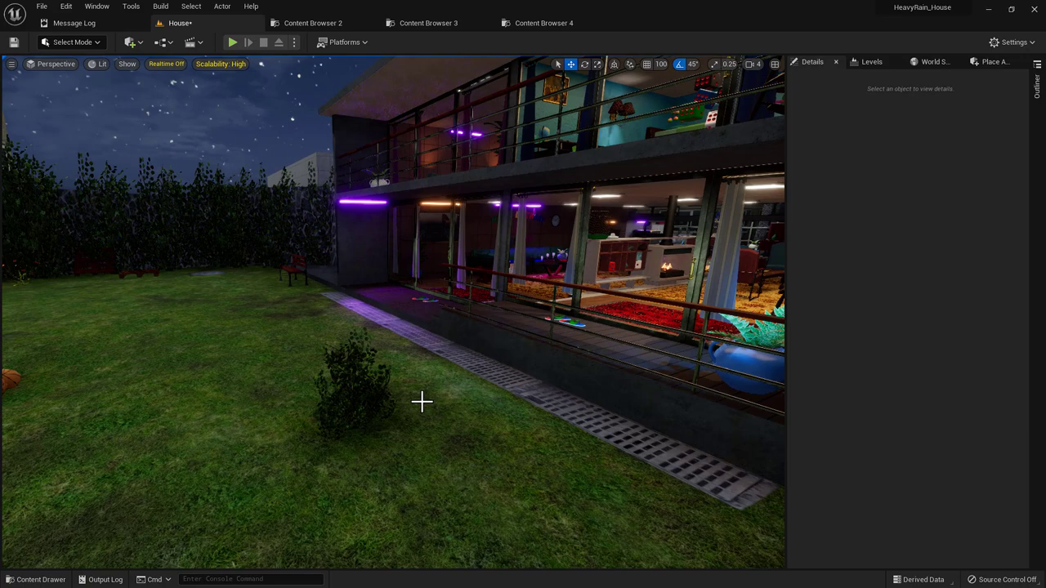
pyautogui.moveTo(415, 395); pyautogui.dragTo(443, 408, button='right')
# Play the level in the editor and walk the character across the lawn toward the house
pyautogui.hotkey('alt', 'p')
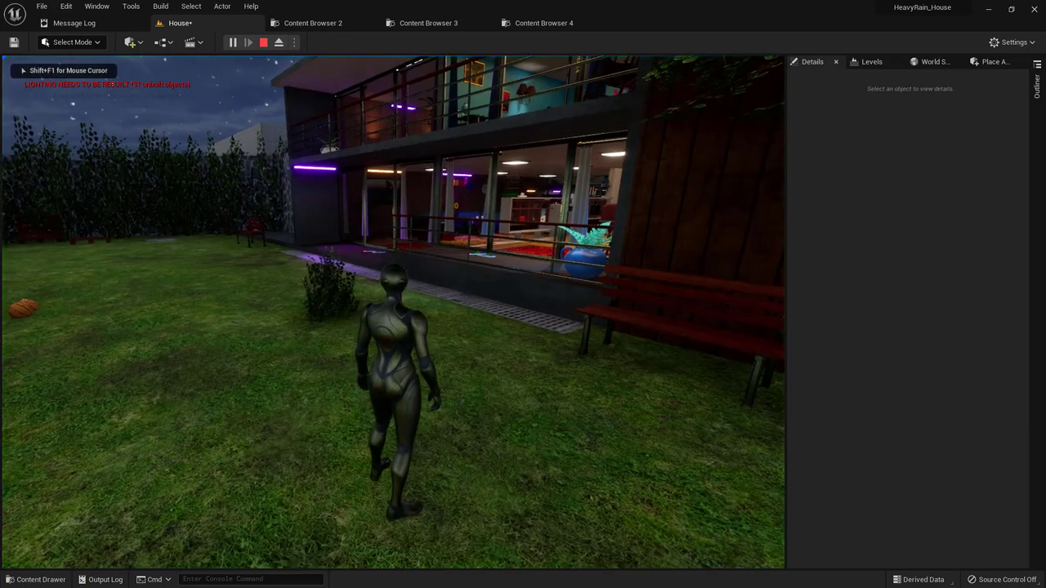
pyautogui.press('w')
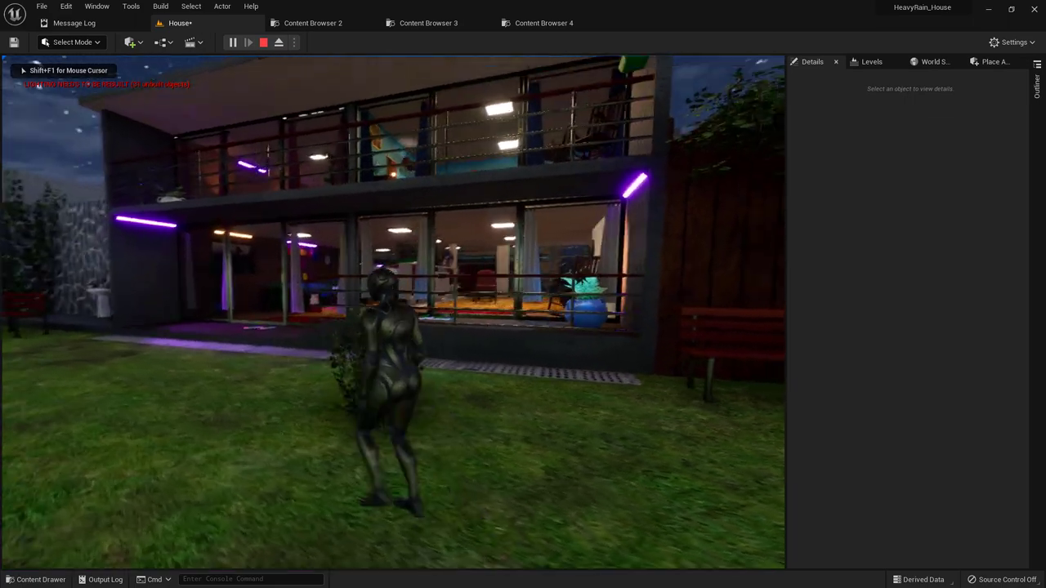
pyautogui.press('w')
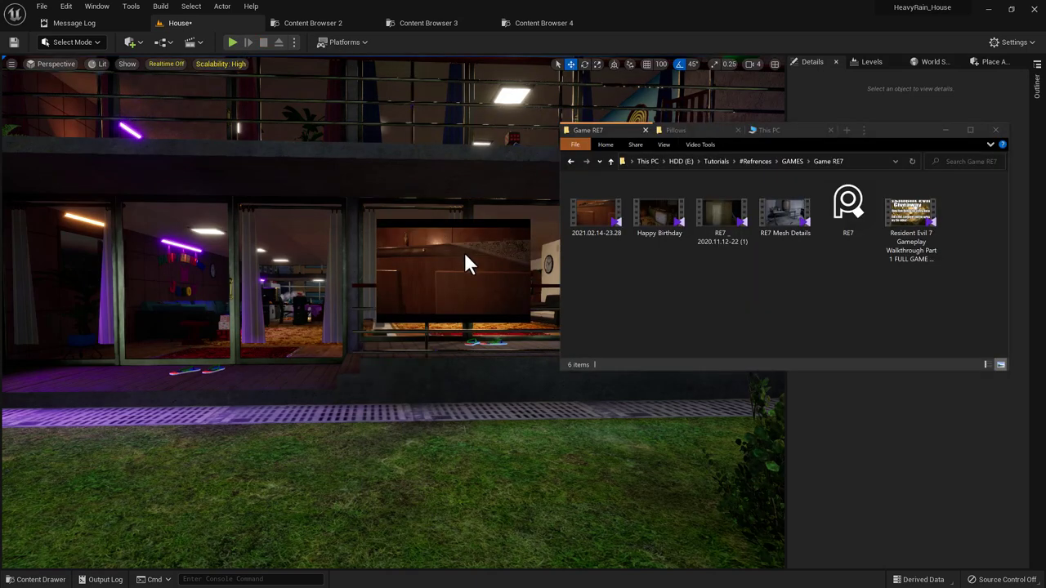
# Watch the Game RE7 reference video in full screen, skipping forward through the cabinet edges, countertop trim and drawers
pyautogui.moveTo(465, 256); pyautogui.dragTo(418, 251)
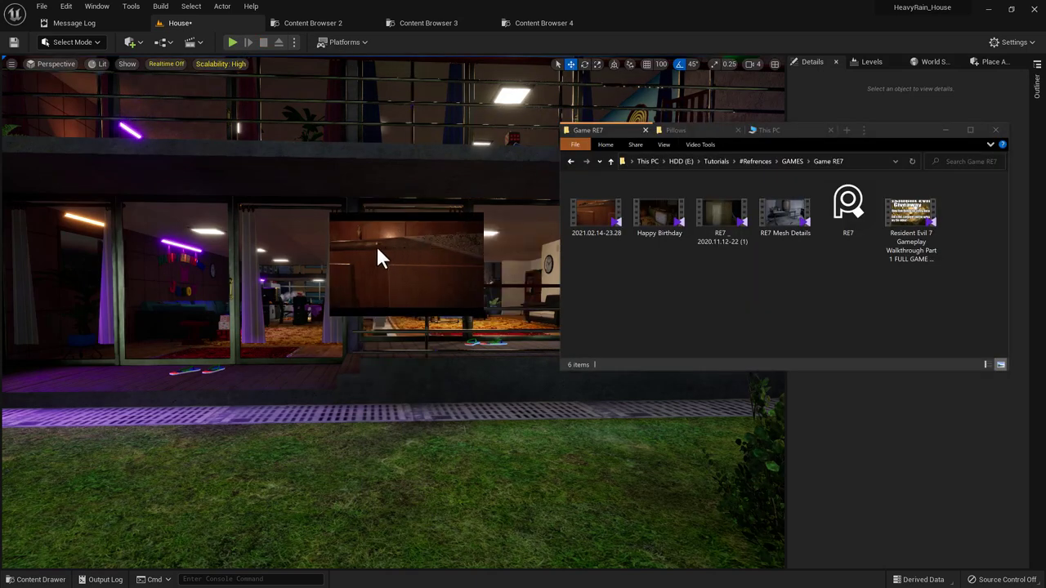
pyautogui.doubleClick(377, 247)
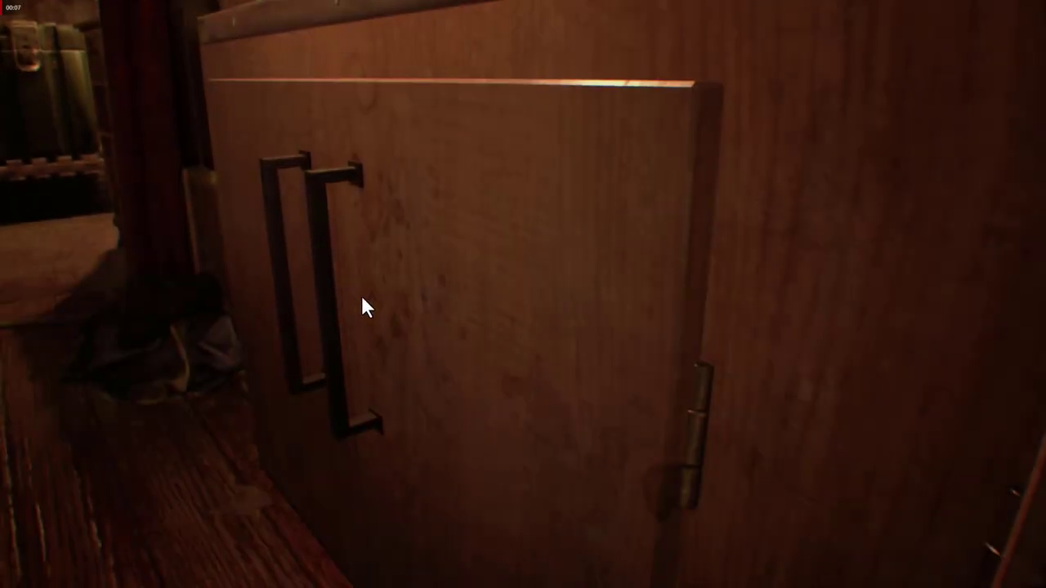
pyautogui.press('Right')
pyautogui.press('Right')
pyautogui.press('Right')
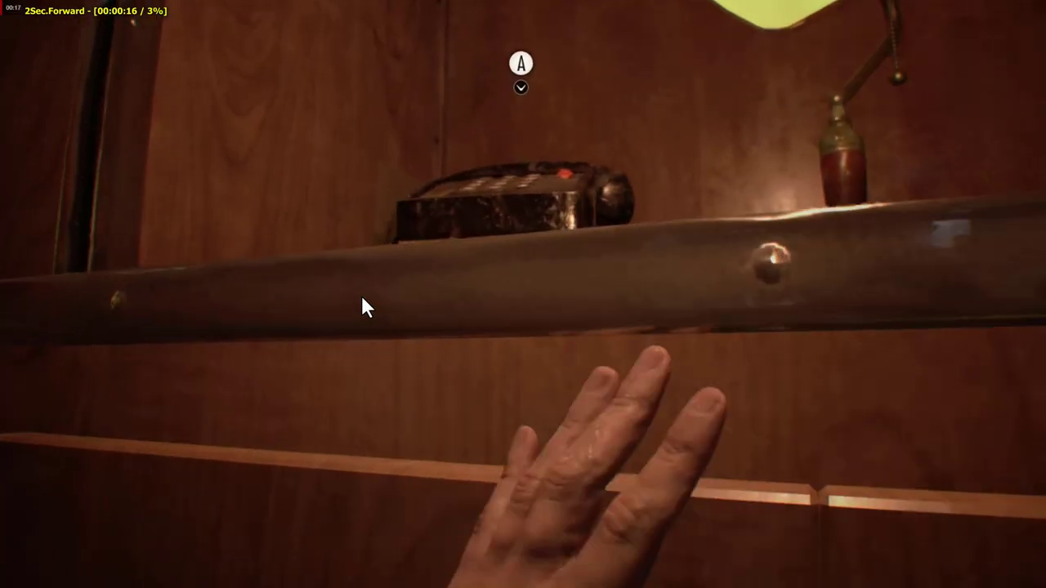
pyautogui.press('Right')
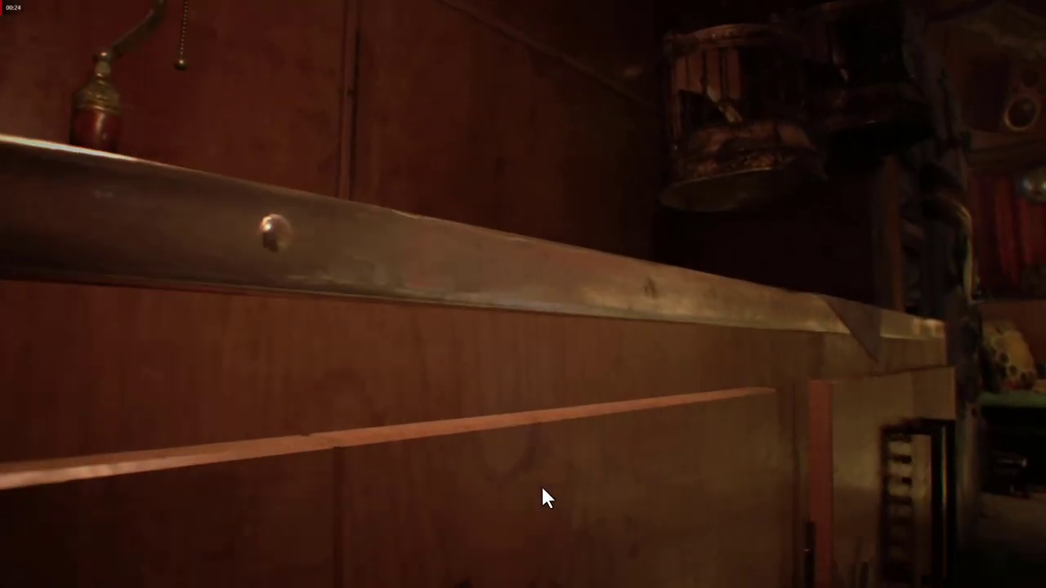
pyautogui.press('Right')
pyautogui.press('Right')
pyautogui.press('Right')
pyautogui.press('Right')
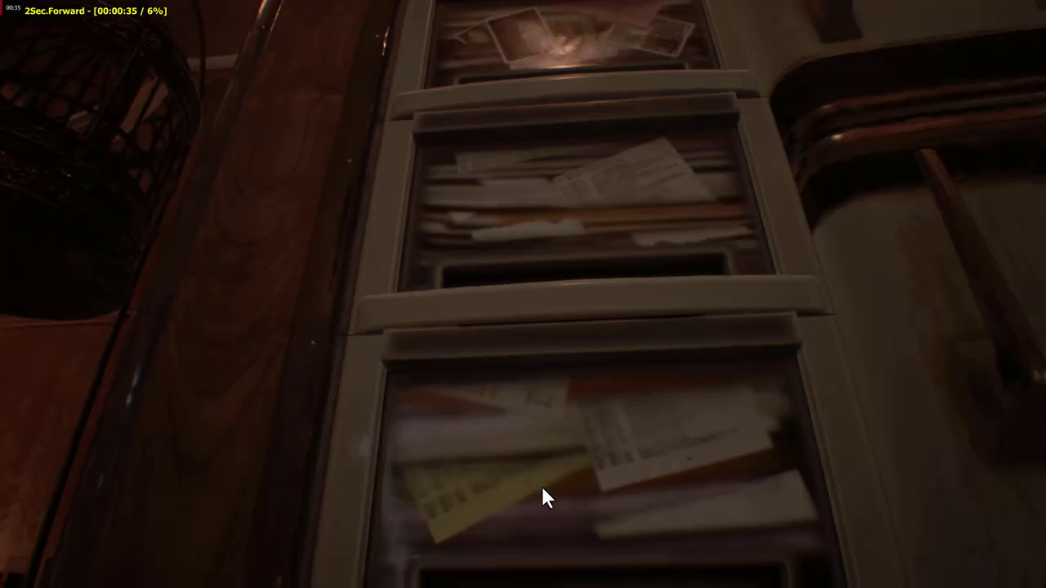
# Leave the full-screen video and go back to the GAMES reference folder
pyautogui.press('Return')
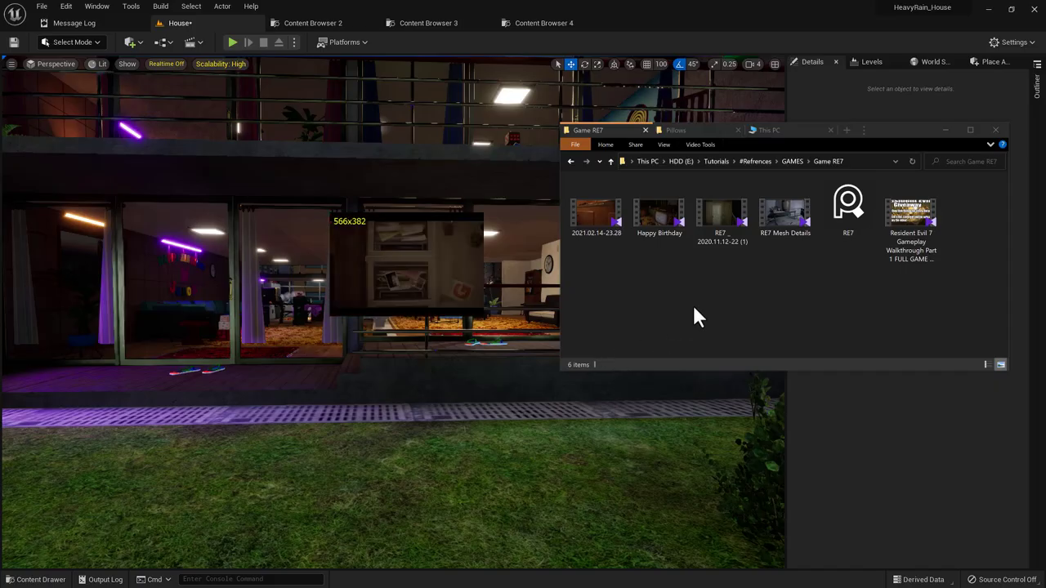
pyautogui.click(696, 303)
pyautogui.hotkey('alt', 'Left')
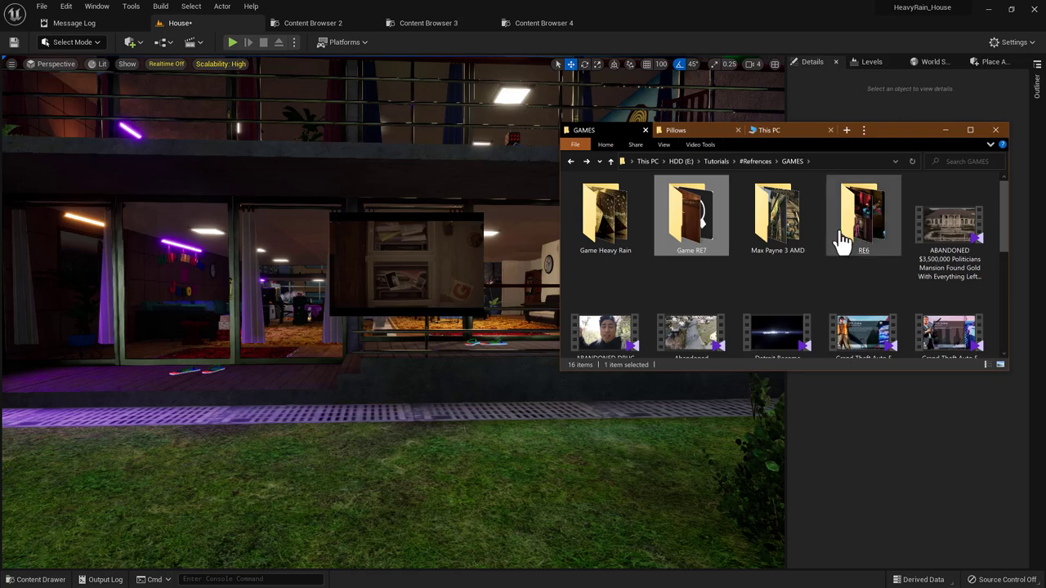
# Open the Max Payne 3 AMD reference folder, view its first clip in full screen, and leave full screen
pyautogui.doubleClick(791, 239)
pyautogui.click(797, 239)
pyautogui.click(729, 313)
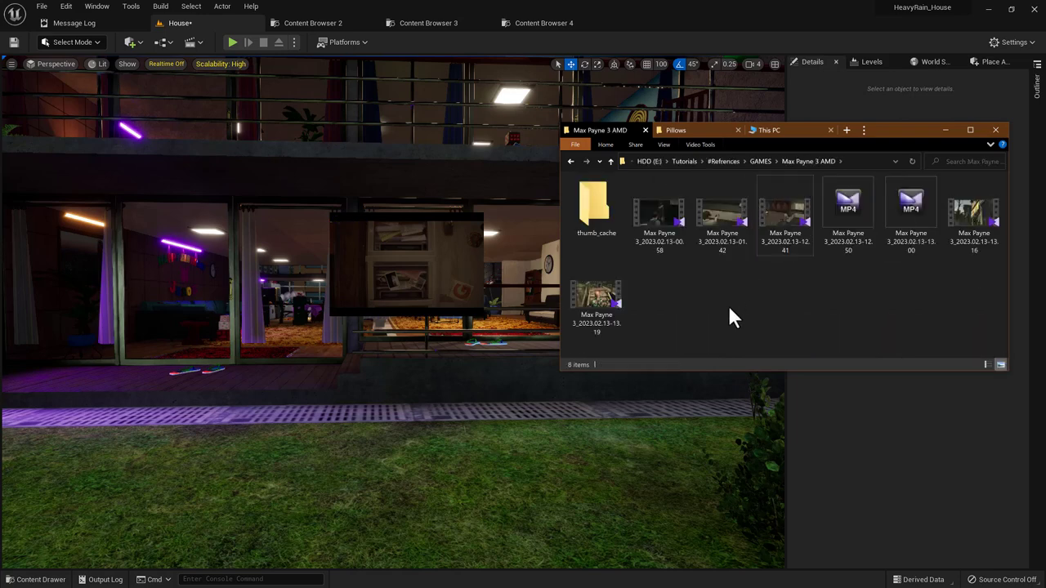
pyautogui.click(826, 249)
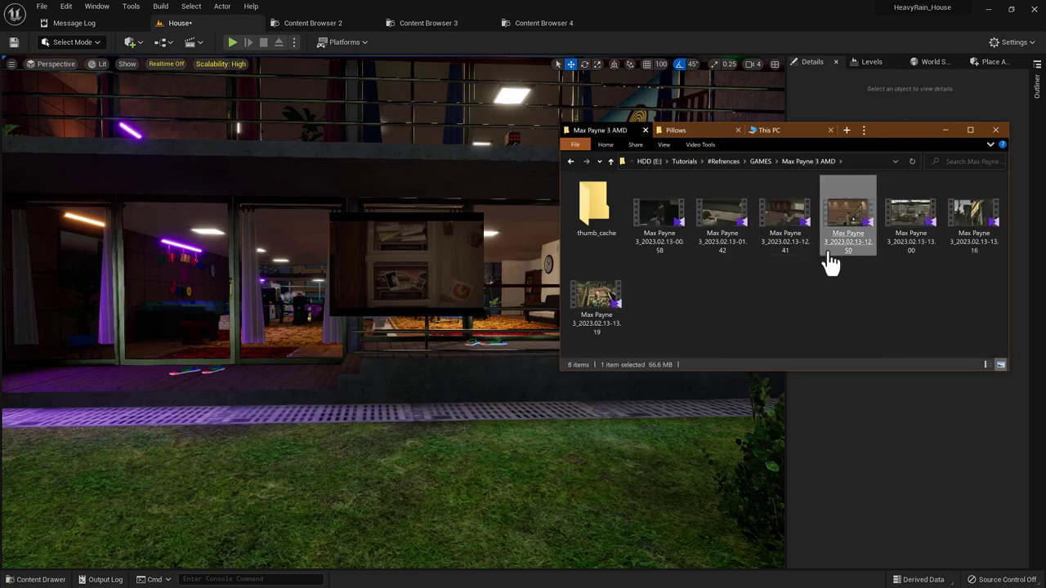
pyautogui.doubleClick(669, 239)
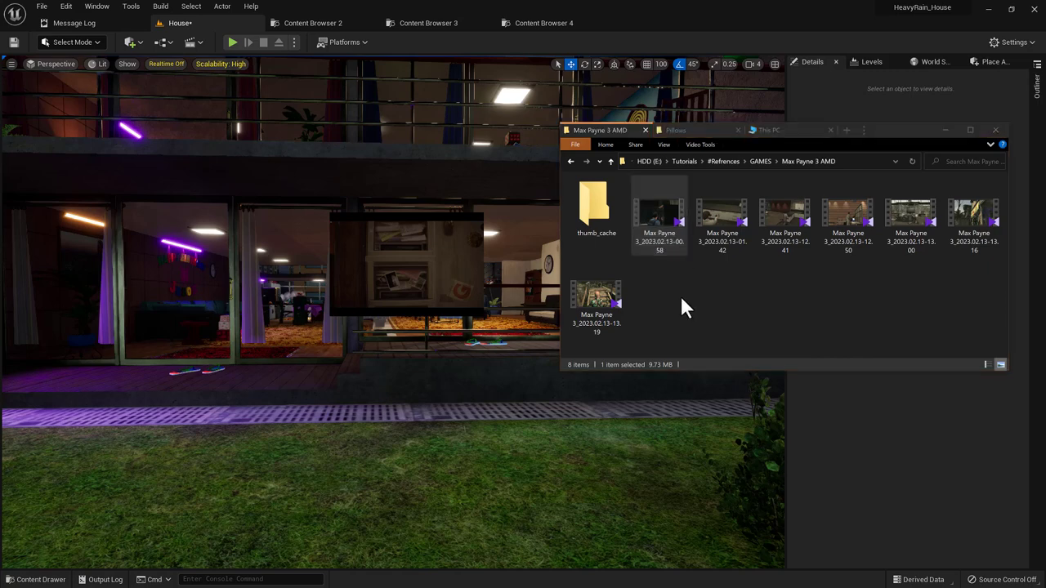
pyautogui.moveTo(847, 435); pyautogui.dragTo(733, 330)
pyautogui.doubleClick(734, 332)
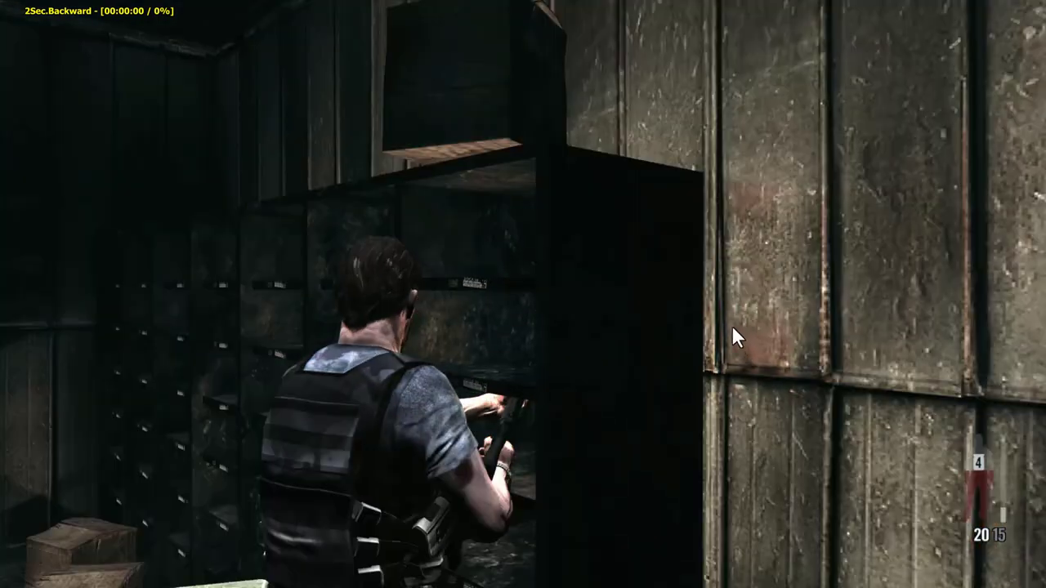
pyautogui.doubleClick(732, 325)
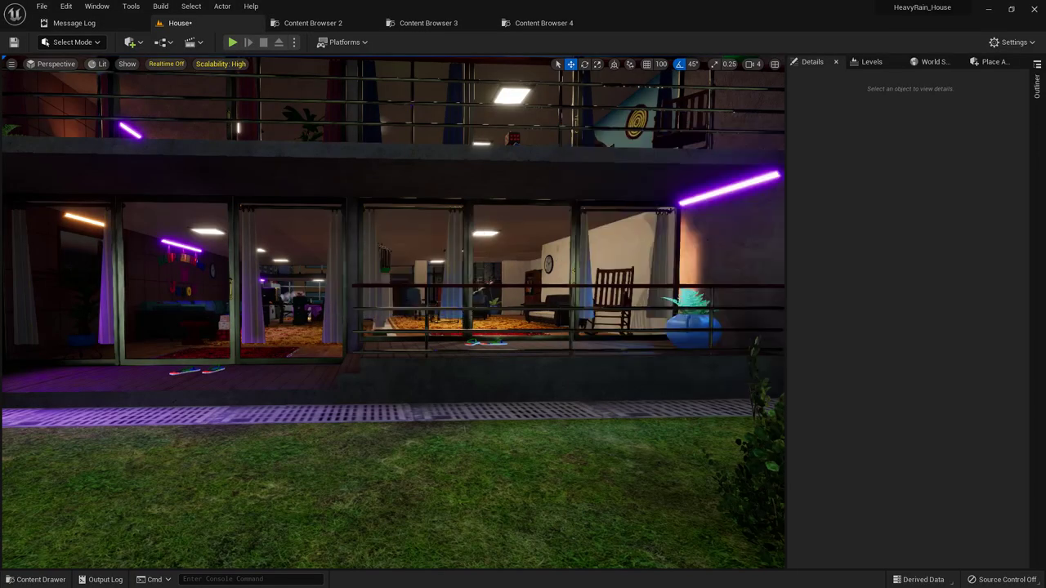
# Return to the Unreal level and examine the stepped wooden wall shelf in the kids' bedroom, from the front and at an angle
pyautogui.press('w')
pyautogui.moveTo(393, 312); pyautogui.dragTo(433, 270, button='right')
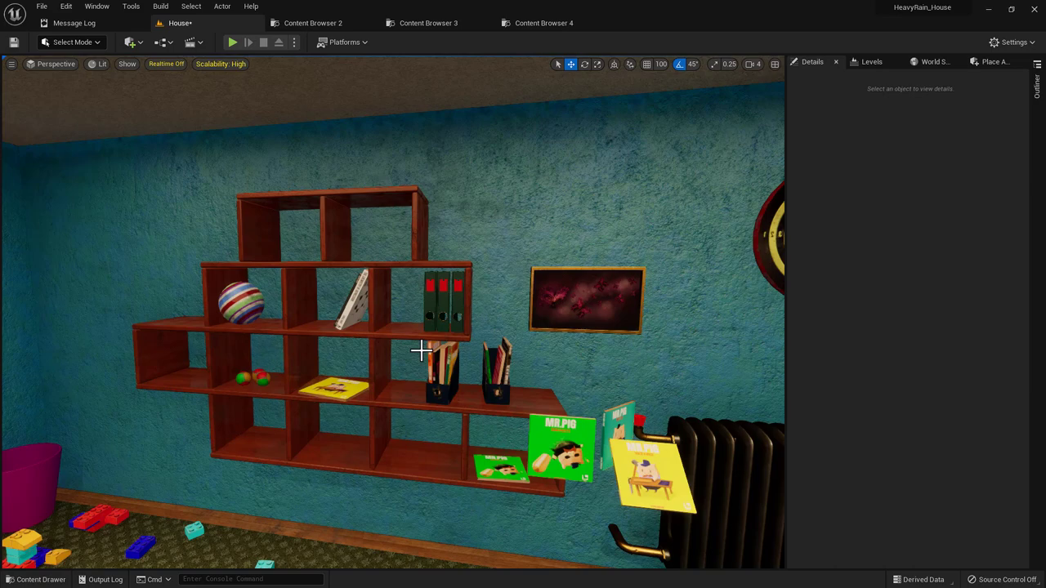
pyautogui.moveTo(421, 350); pyautogui.dragTo(418, 350, button='right')
pyautogui.moveTo(393, 312)
pyautogui.mouseDown(button='right')
pyautogui.moveTo(364, 316)
pyautogui.moveTo(317, 244)
pyautogui.moveTo(296, 280)
pyautogui.moveTo(303, 322)
pyautogui.moveTo(305, 286)
pyautogui.moveTo(303, 298)
pyautogui.moveTo(387, 358)
pyautogui.mouseUp(button='right')
pyautogui.press('s')
pyautogui.press('w')
pyautogui.press('s')
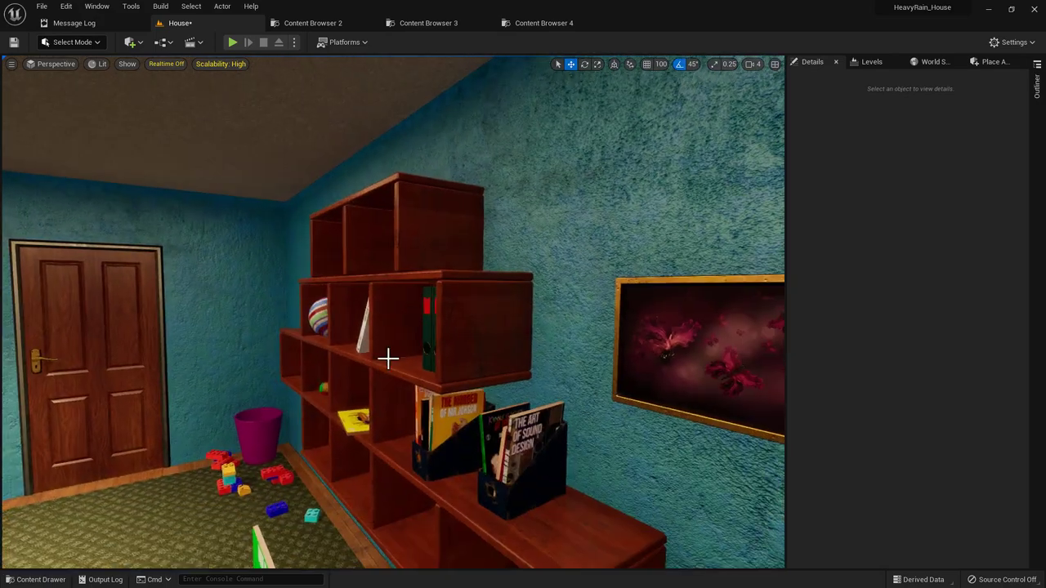
# Switch to Maya and select the middle box, Box_Low, in the row of comparison boxes
pyautogui.hotkey('alt', 'Tab')
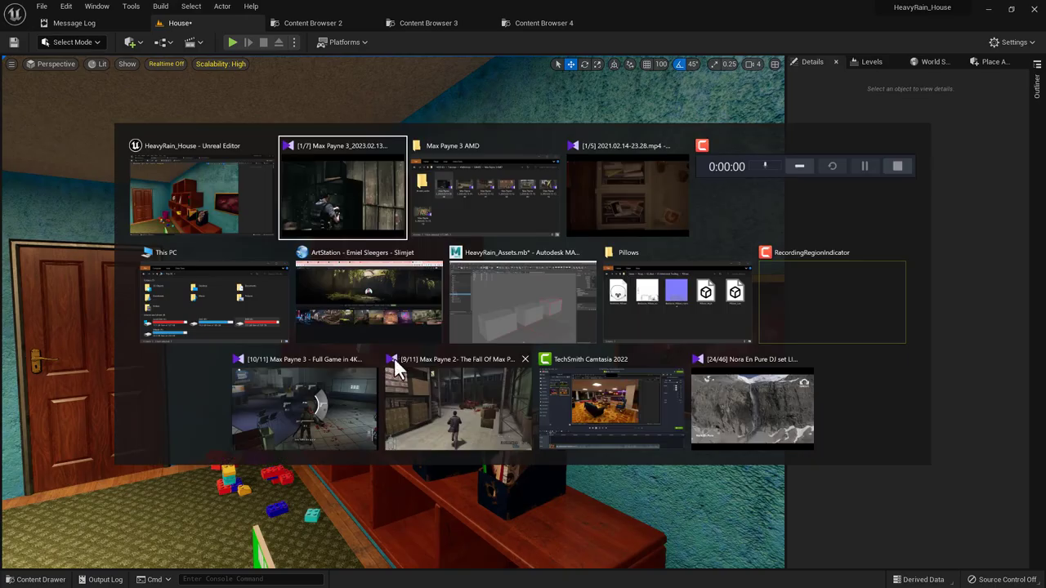
pyautogui.click(489, 298)
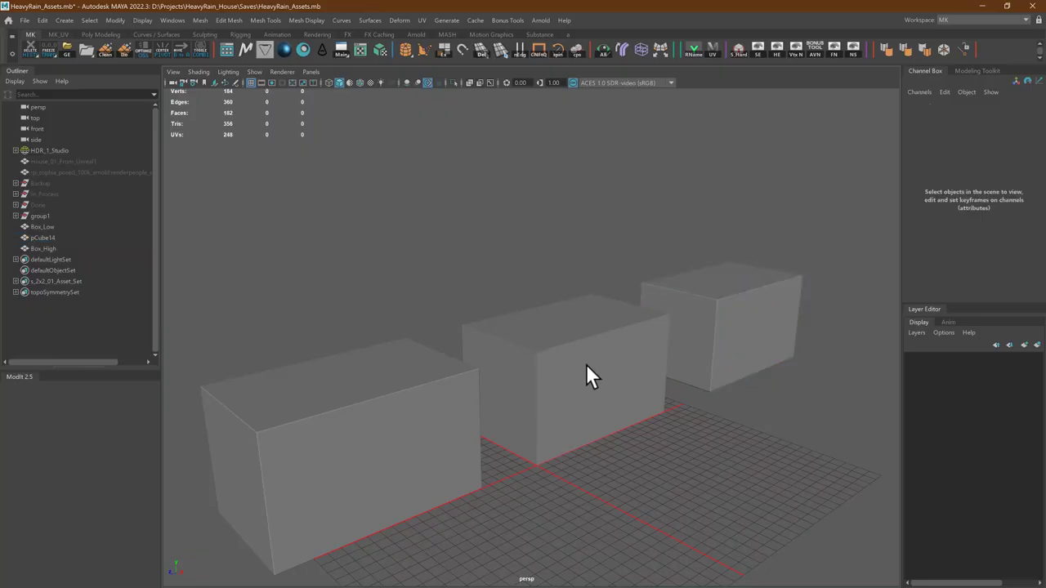
pyautogui.click(490, 315)
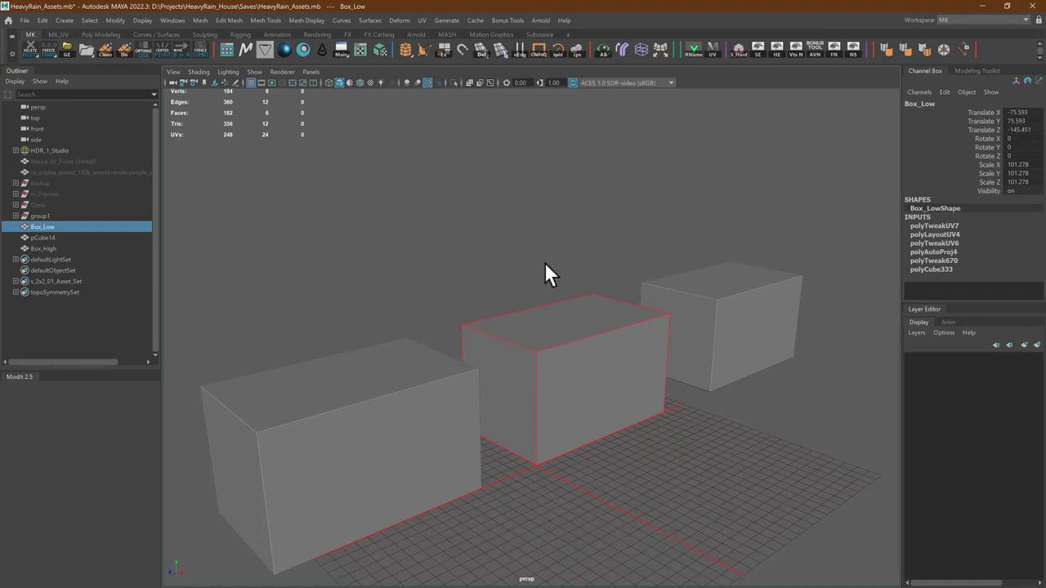
# Go back to the Max Payne 3 clip to view the locker's hard edges, and return to the Unreal level
pyautogui.hotkey('alt', 'Tab')
pyautogui.hotkey('alt', 'Tab')
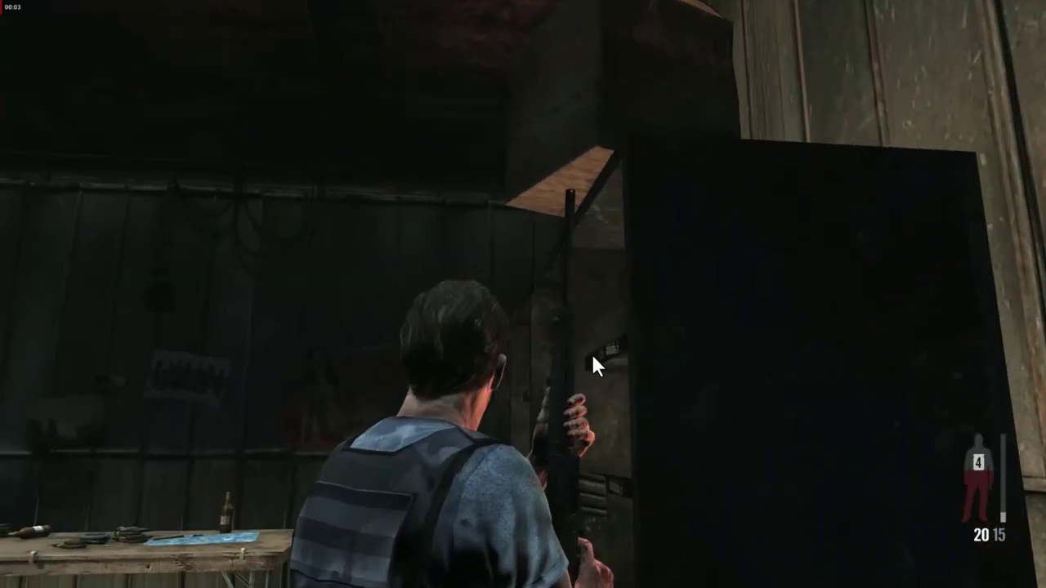
pyautogui.press('Escape')
pyautogui.hotkey('alt', 'Tab')
pyautogui.press('Tab')
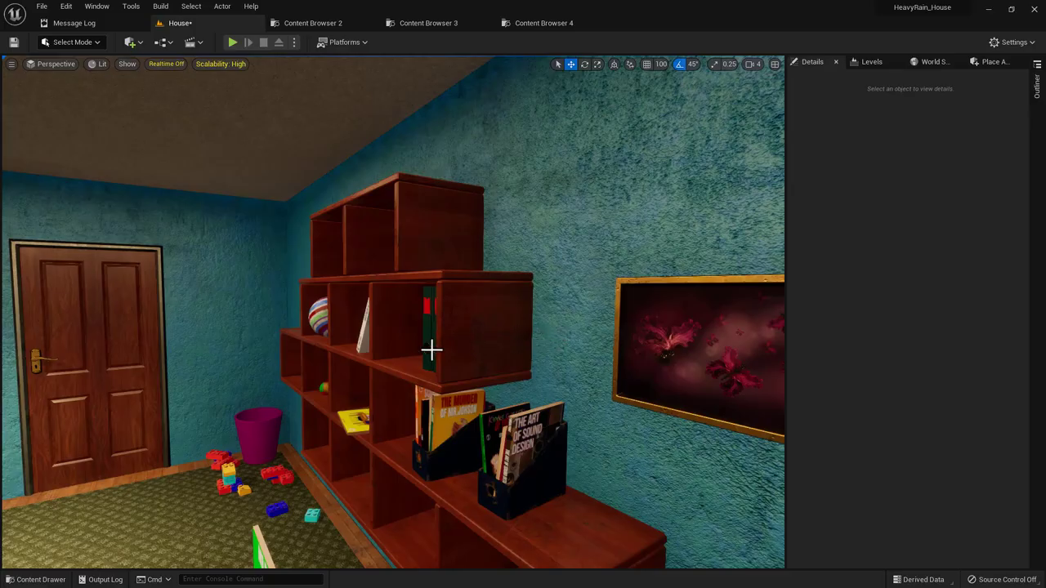
# Examine the front edges of the bedroom wall shelf and its compartments
pyautogui.moveTo(430, 350); pyautogui.dragTo(475, 327, button='right')
pyautogui.moveTo(559, 332); pyautogui.dragTo(559, 332, button='right')
pyautogui.moveTo(433, 353); pyautogui.dragTo(433, 353, button='right')
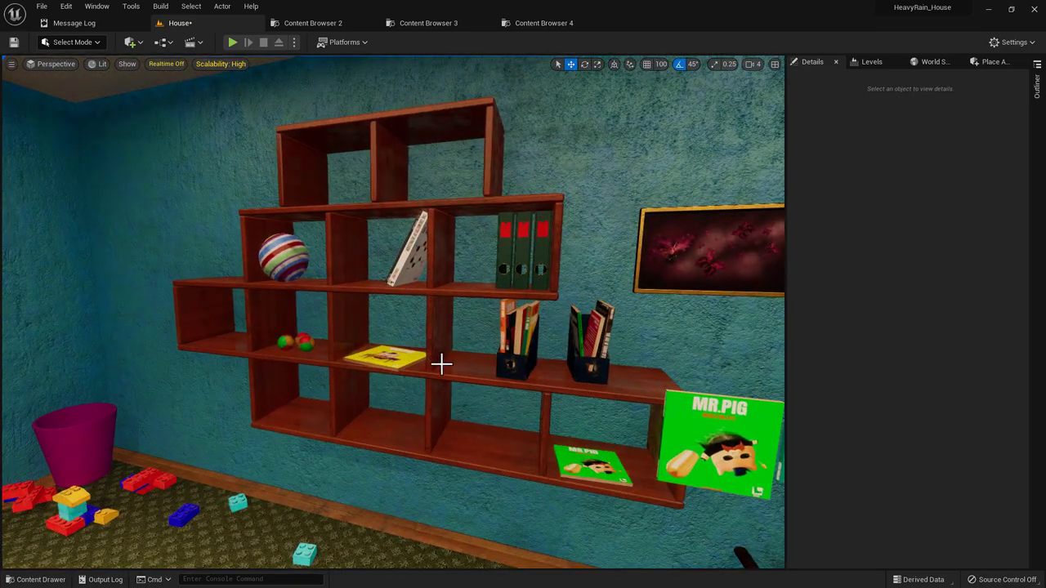
# Preview the bedroom in play mode in full screen with the character by the desk, and stop the session
pyautogui.moveTo(419, 389); pyautogui.dragTo(461, 400, button='right')
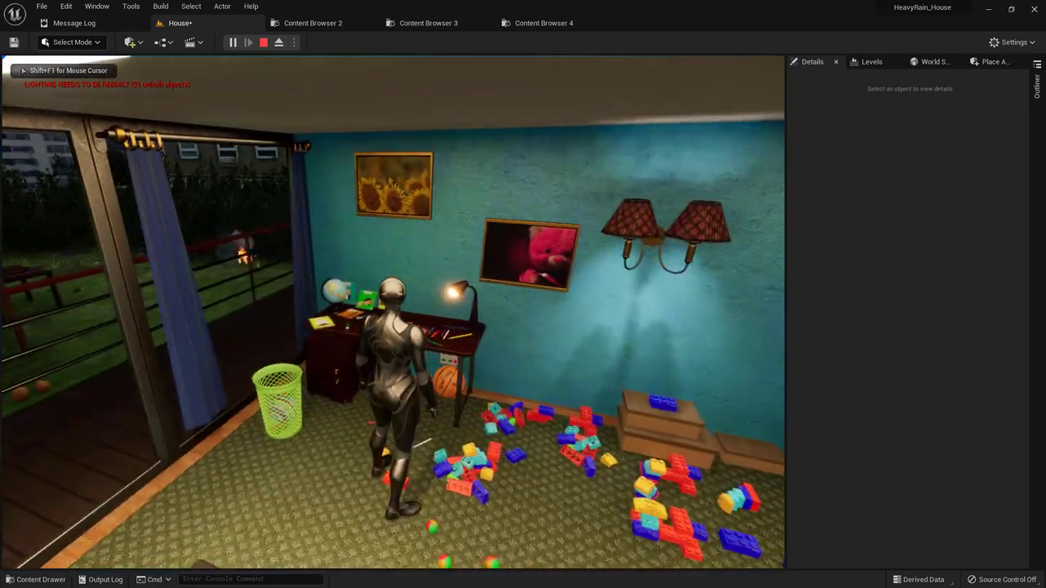
pyautogui.press('F11')
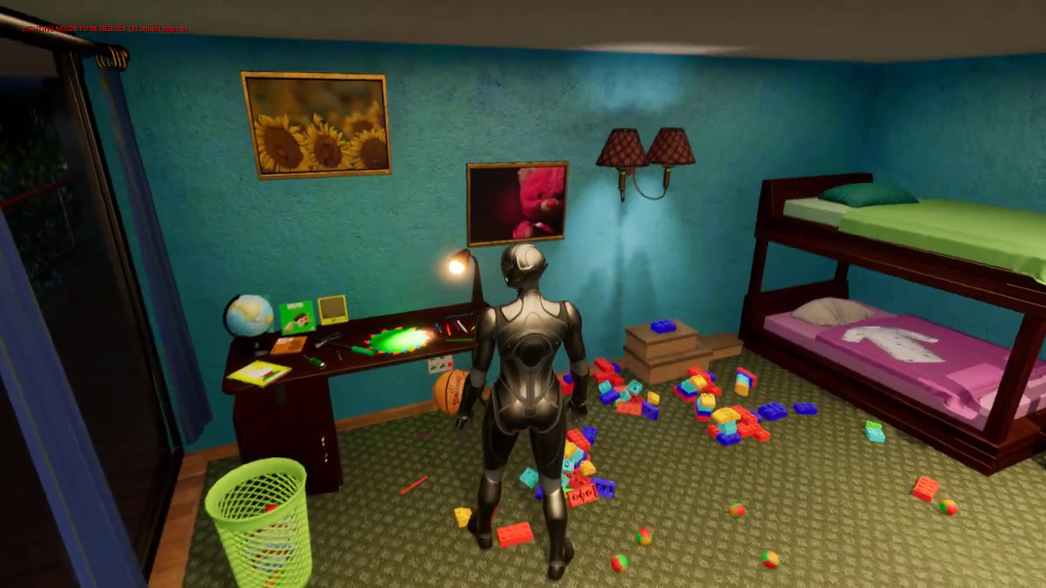
pyautogui.press('Escape')
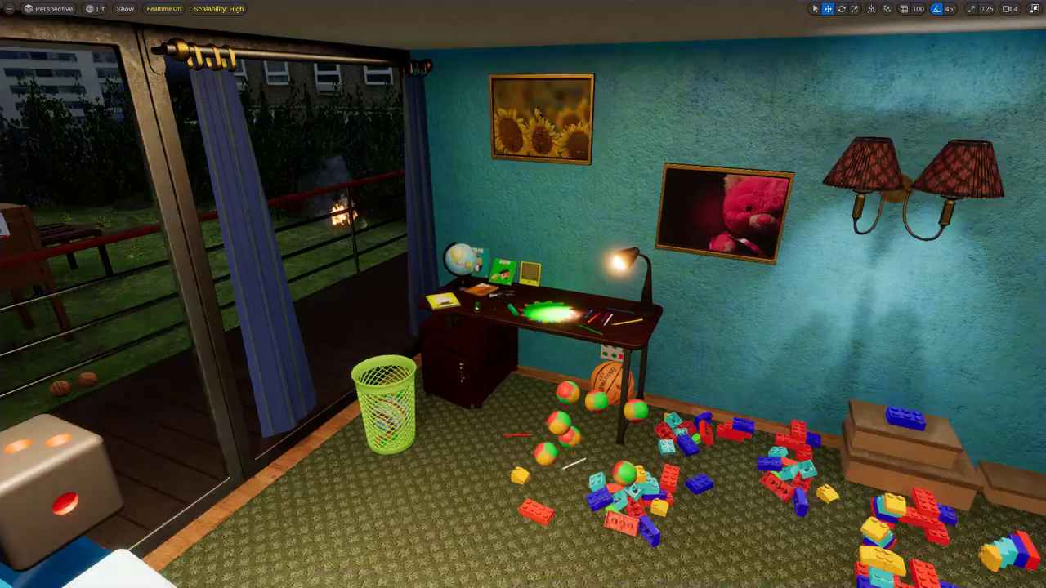
# Inspect the kids' desk up close, comparing the cabinet's hard edges with the tabletop's rounded edges and corner
pyautogui.press('w')
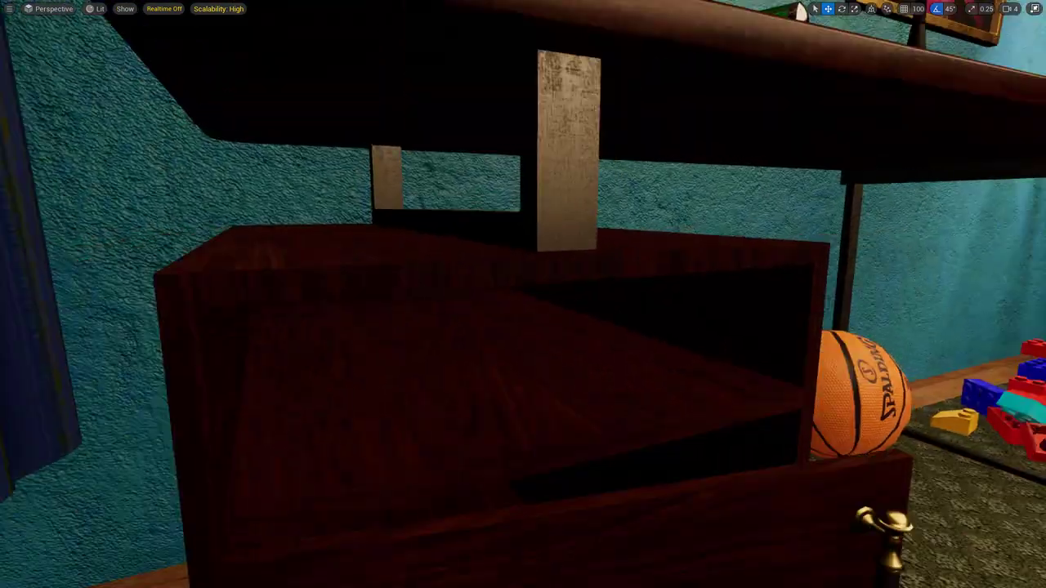
pyautogui.press('a')
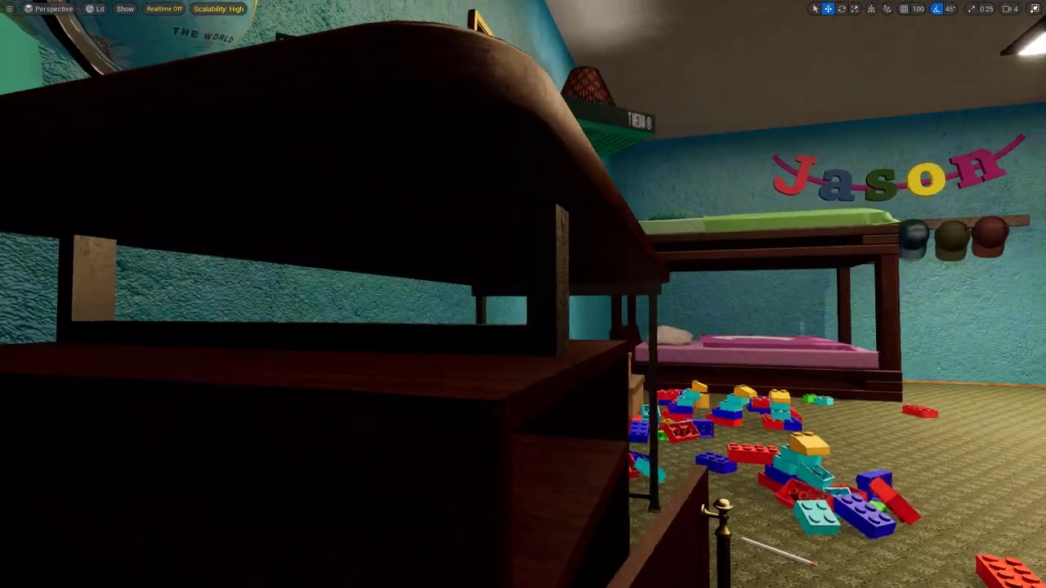
pyautogui.press('e')
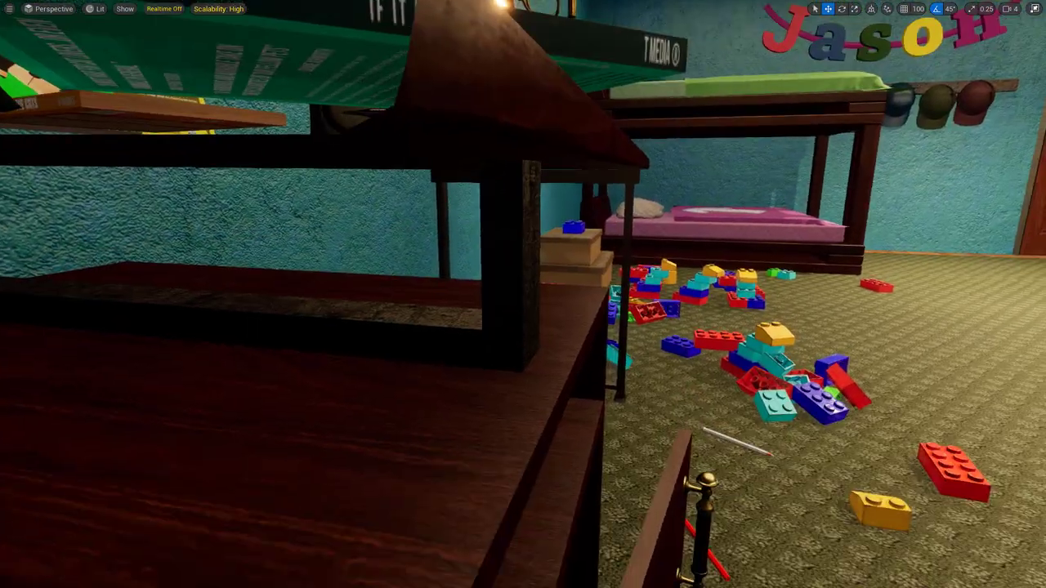
pyautogui.moveTo(605, 318); pyautogui.dragTo(359, 347, button='right')
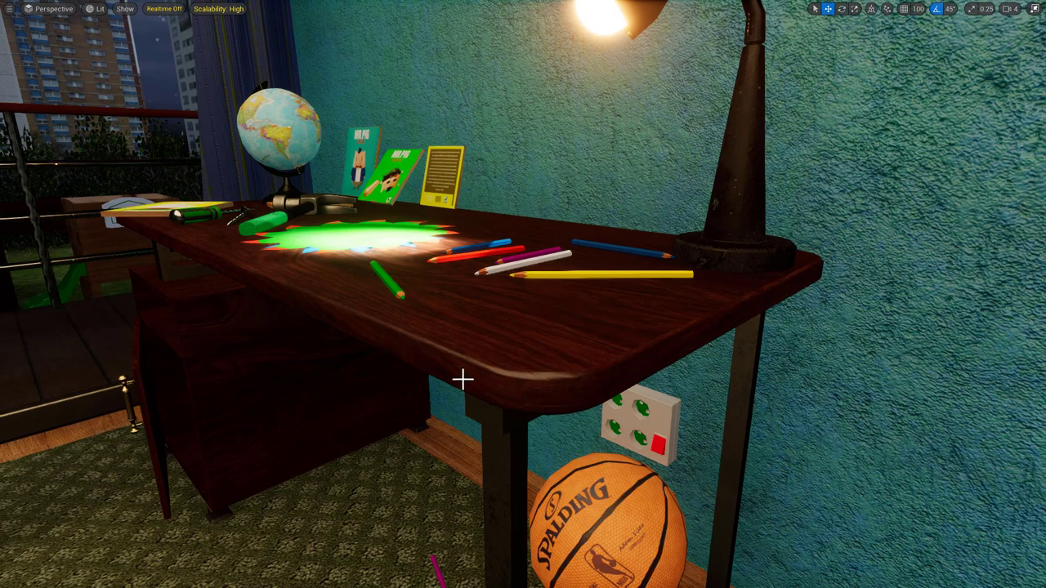
pyautogui.moveTo(462, 379); pyautogui.dragTo(395, 326, button='right')
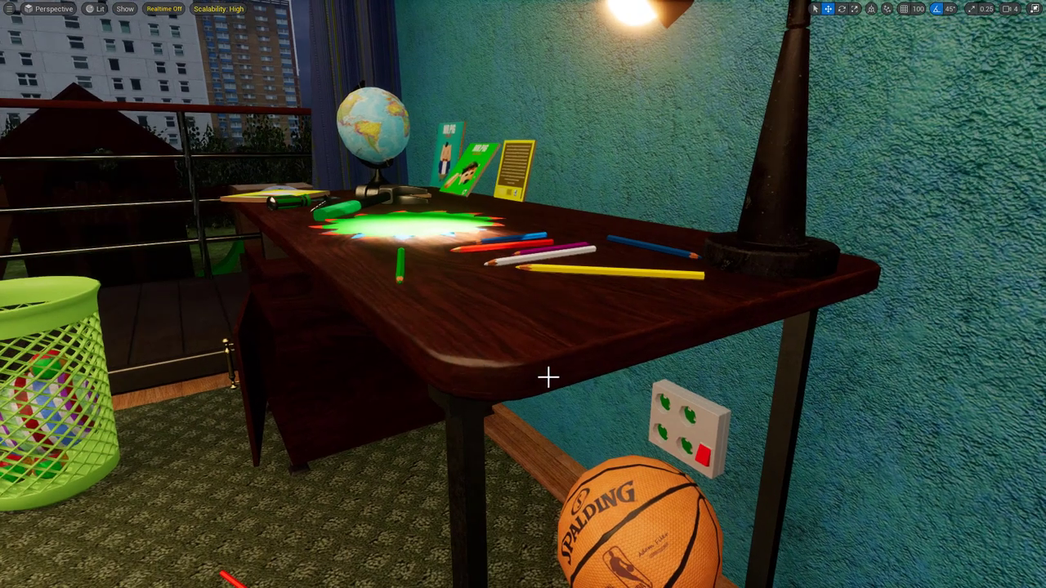
pyautogui.moveTo(537, 366); pyautogui.dragTo(484, 374, button='right')
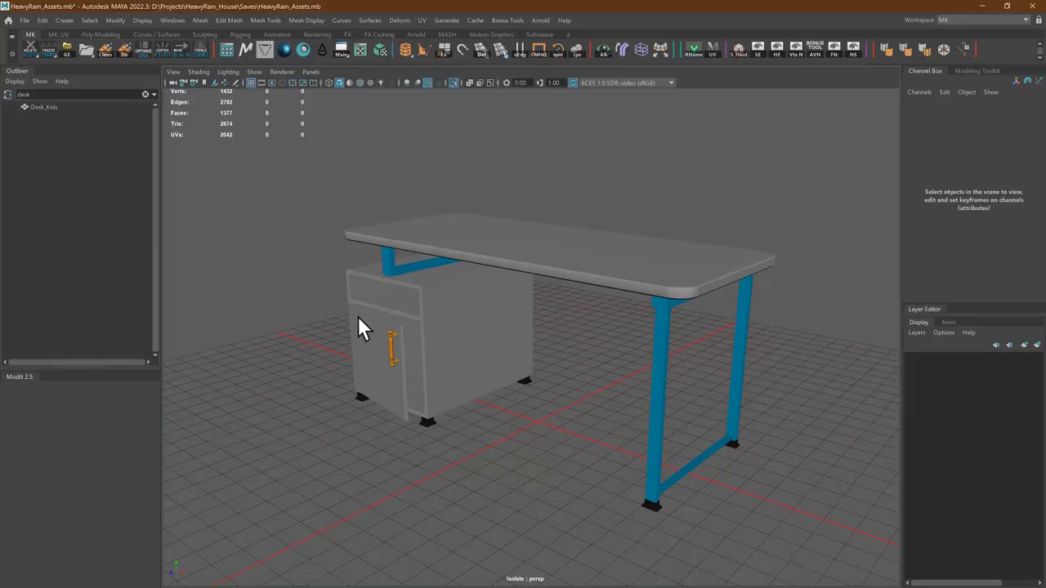
# Select the Desk_Kids mesh in Maya and view its cabinet and door up close
pyautogui.keyDown('alt'); pyautogui.moveTo(357, 322); pyautogui.dragTo(432, 367); pyautogui.keyUp('alt')
pyautogui.click(396, 321)
pyautogui.keyDown('alt'); pyautogui.moveTo(433, 367); pyautogui.dragTo(767, 319, button='right'); pyautogui.keyUp('alt')
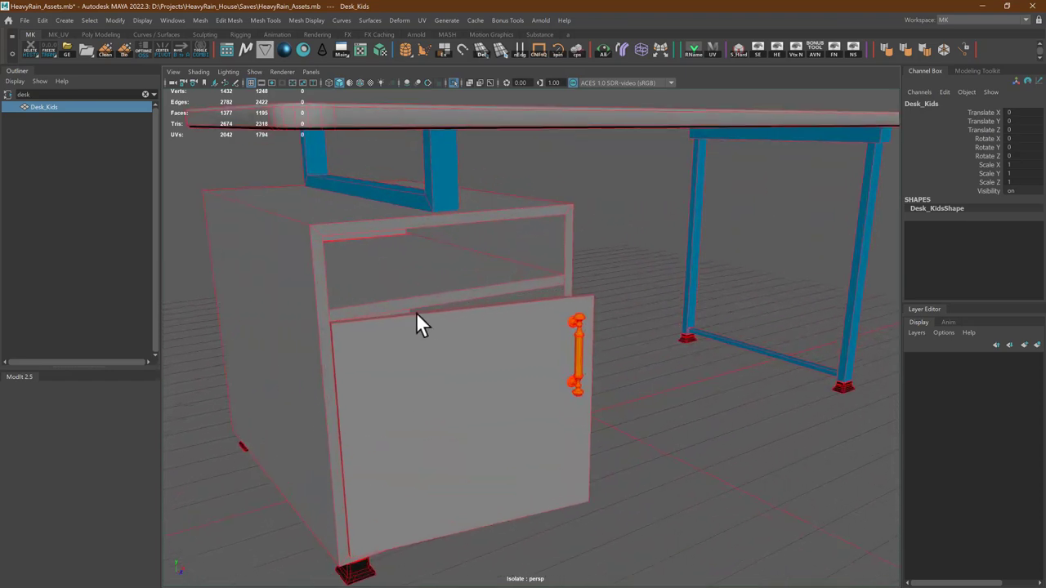
pyautogui.keyDown('alt'); pyautogui.moveTo(417, 311); pyautogui.dragTo(542, 280, button='middle'); pyautogui.keyUp('alt')
pyautogui.keyDown('alt'); pyautogui.moveTo(542, 281); pyautogui.dragTo(493, 278); pyautogui.keyUp('alt')
# Select all faces of the desk's cabinet door and bevel them with one segment and a fraction of 0.114
pyautogui.moveTo(452, 246); pyautogui.dragTo(456, 317, button='right')
pyautogui.click(455, 317)
pyautogui.keyDown('alt'); pyautogui.moveTo(331, 285); pyautogui.dragTo(311, 287); pyautogui.keyUp('alt')
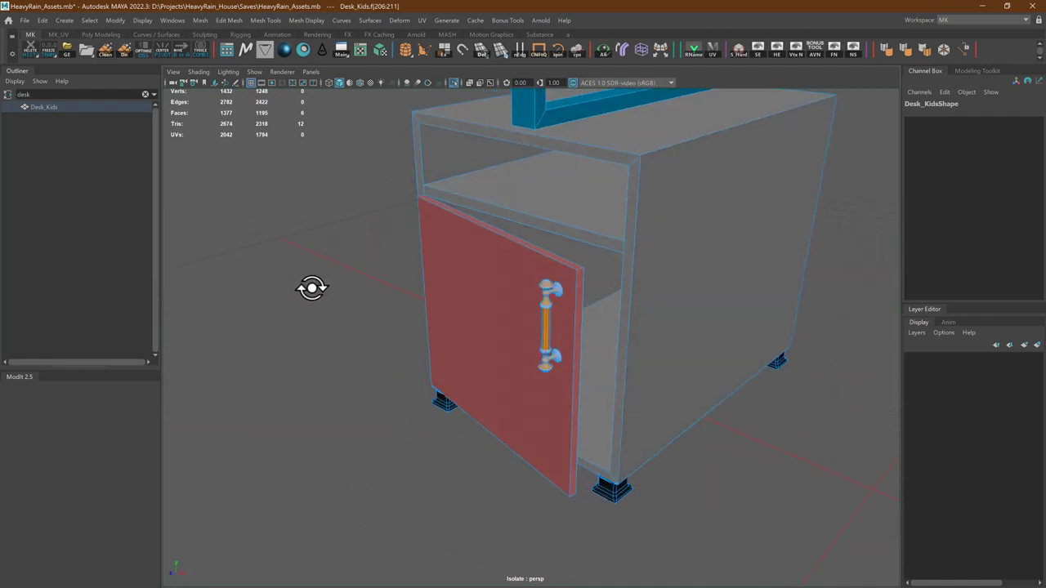
pyautogui.scroll(4, 317, 289)
pyautogui.keyDown('alt'); pyautogui.moveTo(320, 290); pyautogui.dragTo(261, 308, button='middle'); pyautogui.keyUp('alt')
pyautogui.click(262, 308)
pyautogui.hotkey('ctrl', 'b')
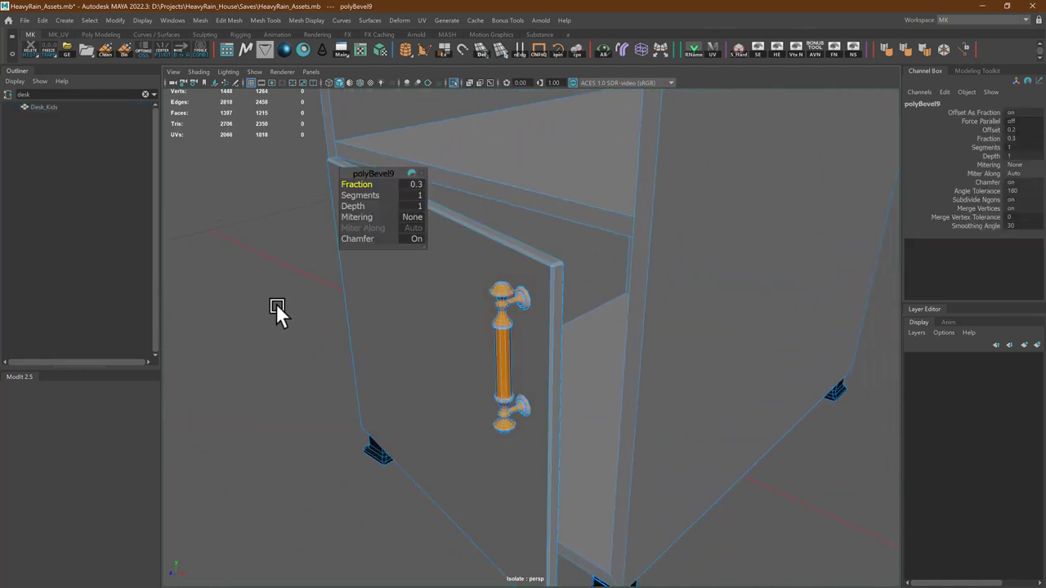
pyautogui.keyDown('alt'); pyautogui.moveTo(275, 304); pyautogui.dragTo(308, 358); pyautogui.keyUp('alt')
pyautogui.scroll(4, 387, 356)
pyautogui.moveTo(387, 356); pyautogui.dragTo(377, 357, button='middle')
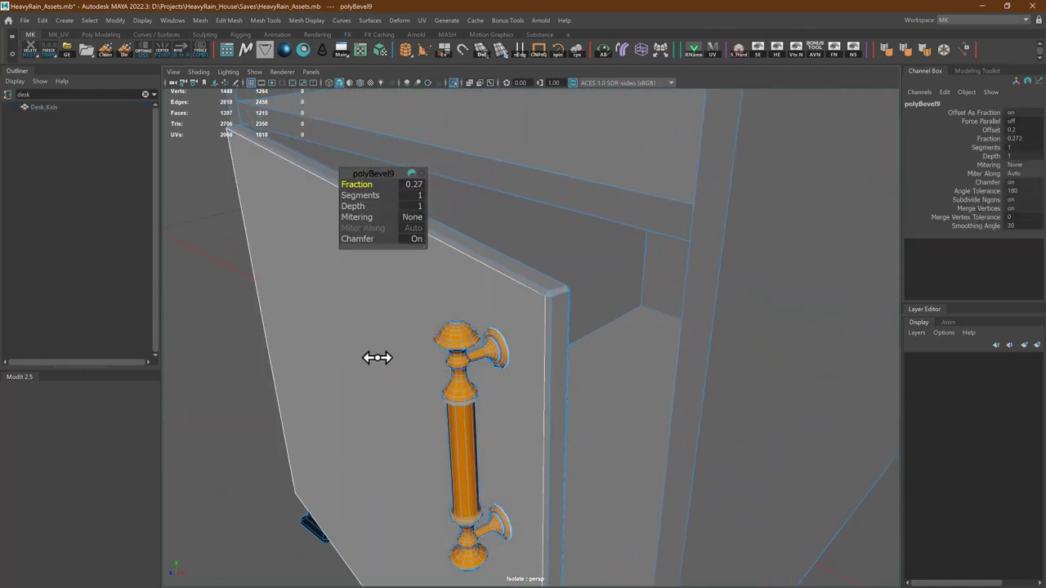
# Leave component selection, deselect the desk, and examine the bevelled cabinet door without its wireframe
pyautogui.moveTo(198, 212); pyautogui.dragTo(230, 187, button='right')
pyautogui.click(214, 203)
pyautogui.scroll(-4, 399, 286)
pyautogui.keyDown('alt'); pyautogui.moveTo(398, 286); pyautogui.dragTo(483, 313); pyautogui.keyUp('alt')
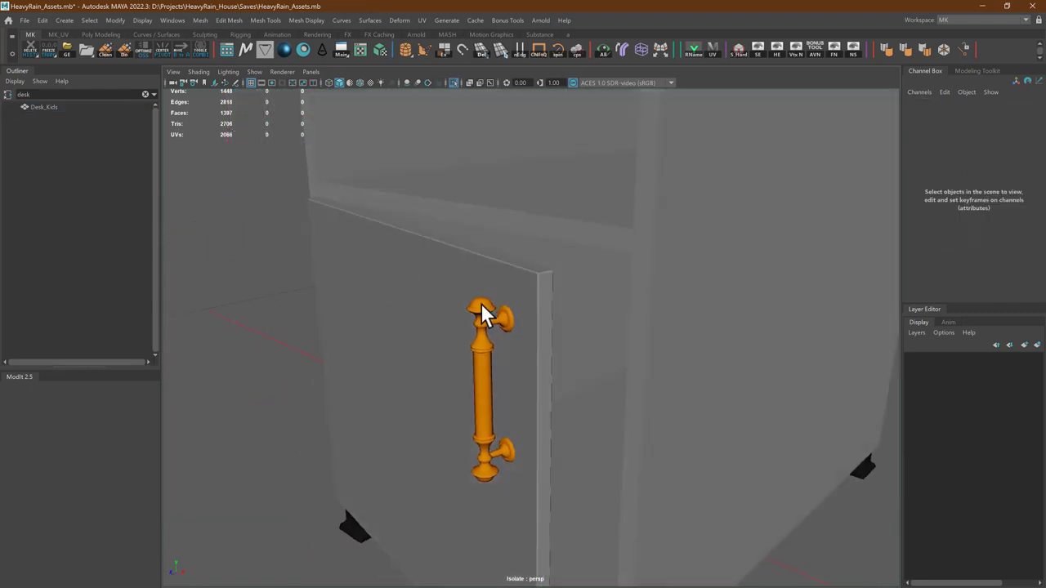
pyautogui.keyDown('alt'); pyautogui.moveTo(483, 313); pyautogui.dragTo(460, 309, button='right'); pyautogui.keyUp('alt')
# Switch to Unreal, play the level, walk the character up to the kids' desk, and stop the session
pyautogui.hotkey('alt', 'Tab')
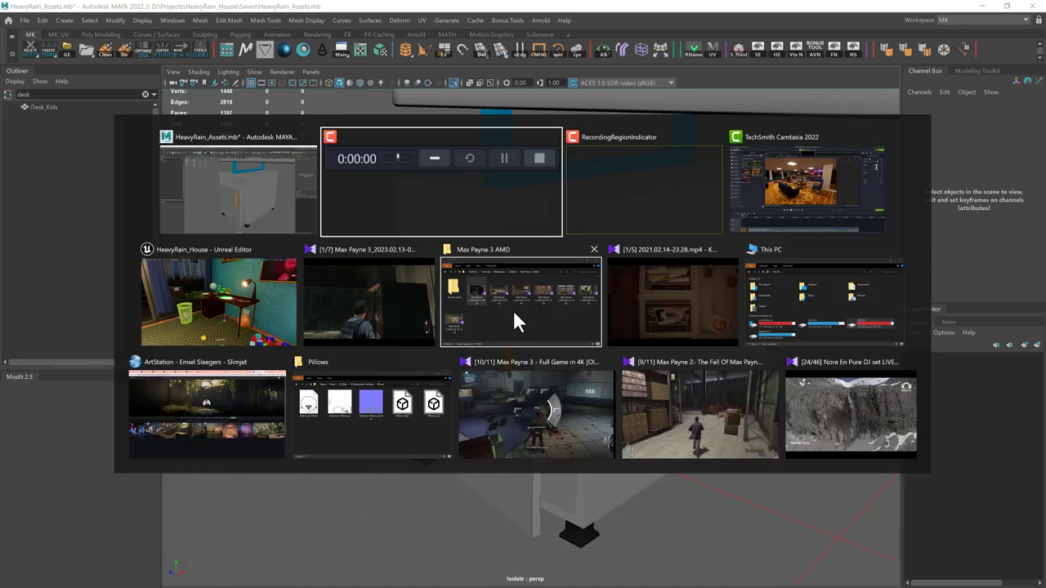
pyautogui.click(255, 333)
pyautogui.press('w')
pyautogui.moveTo(390, 369); pyautogui.dragTo(365, 386, button='right')
pyautogui.hotkey('alt', 'p')
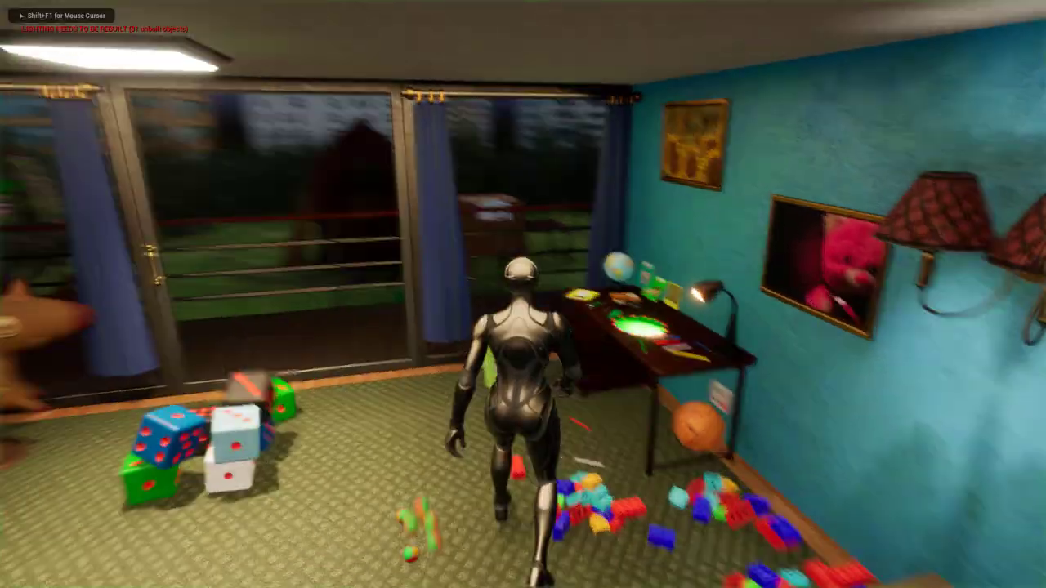
pyautogui.press('w')
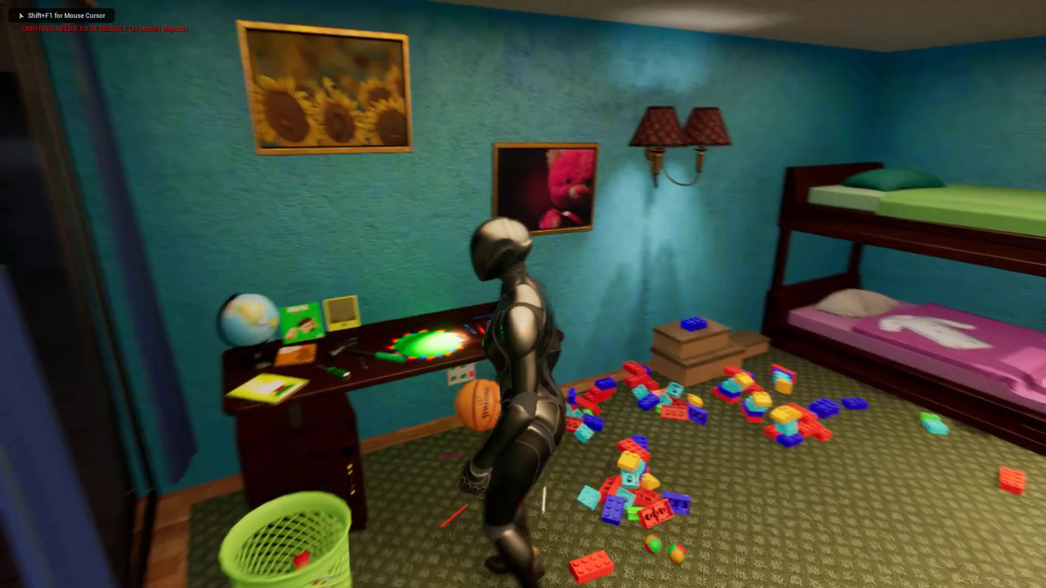
pyautogui.press('w')
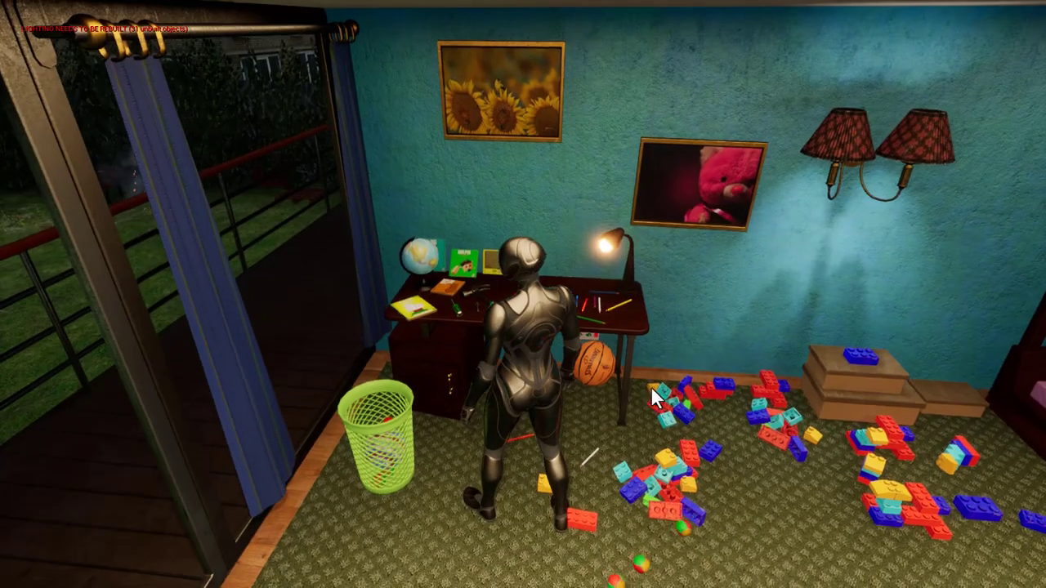
pyautogui.press('Escape')
# Move in on the kids' desk in the Unreal viewport and examine the cabinet and its door
pyautogui.press('w')
pyautogui.moveTo(523, 295); pyautogui.dragTo(433, 294, button='right')
pyautogui.press('d')
pyautogui.press('s')
pyautogui.press('s')
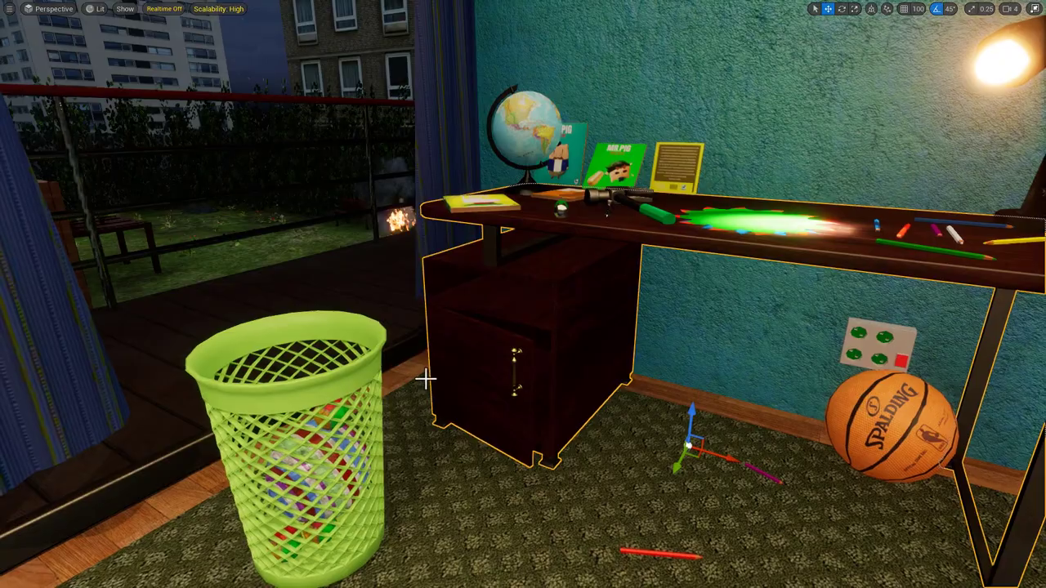
# Switch to Maya, undo the cabinet door bevel on the Desk_Kids mesh, and clear the face selection
pyautogui.hotkey('alt', 'Tab')
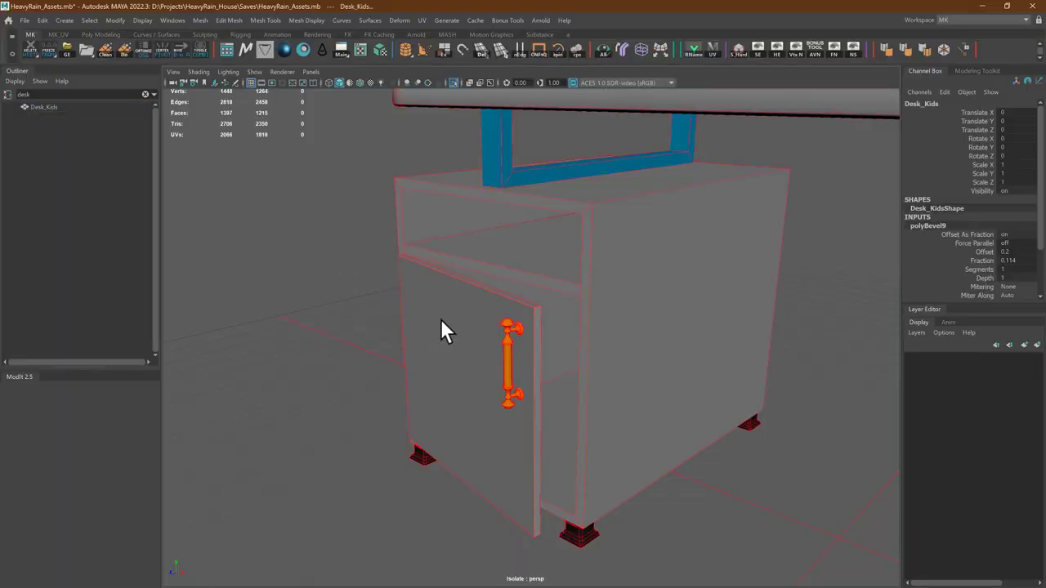
pyautogui.press('F11')
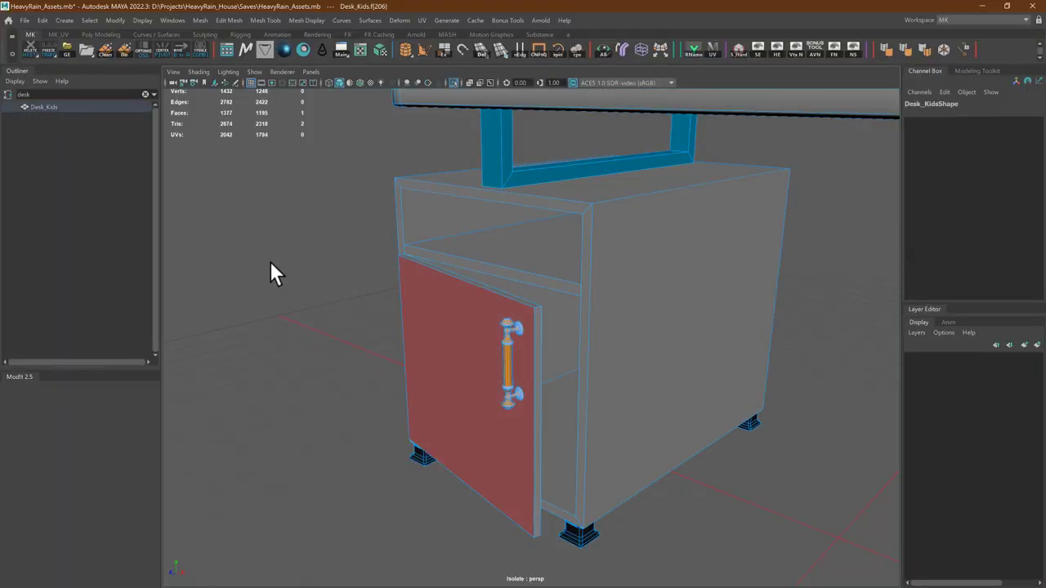
pyautogui.click(269, 260)
# Examine the bevelled edge and rounded corner of the desk's tabletop mesh
pyautogui.keyDown('alt'); pyautogui.moveTo(659, 213); pyautogui.dragTo(402, 299, button='middle'); pyautogui.keyUp('alt')
pyautogui.keyDown('alt'); pyautogui.moveTo(627, 334); pyautogui.dragTo(510, 315, button='middle'); pyautogui.keyUp('alt')
pyautogui.keyDown('alt'); pyautogui.moveTo(508, 315); pyautogui.dragTo(481, 311, button='right'); pyautogui.keyUp('alt')
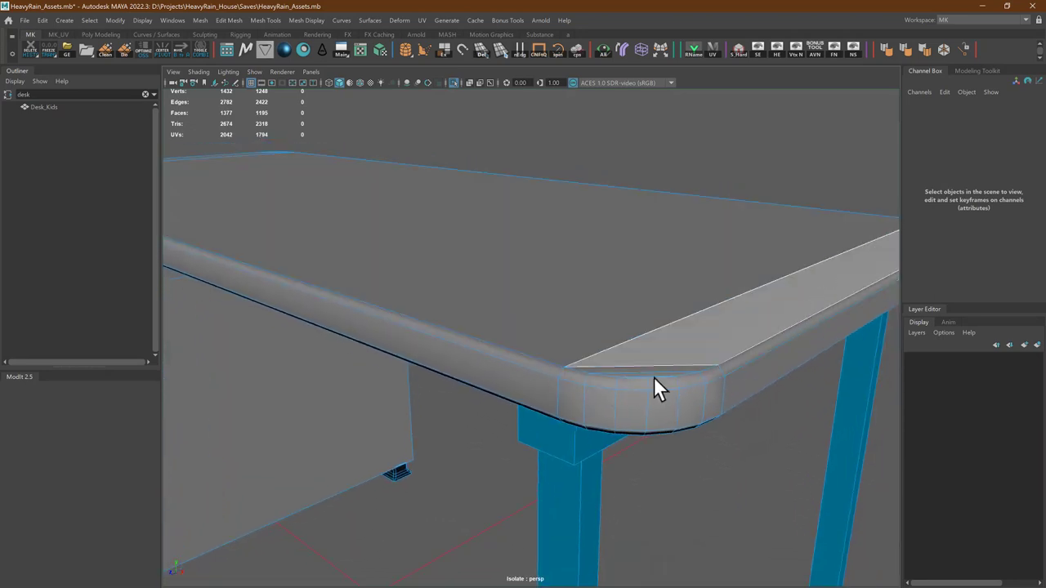
# Switch to Unreal and examine the rounded front corner of the kids' desk tabletop up close
pyautogui.hotkey('alt', 'Tab')
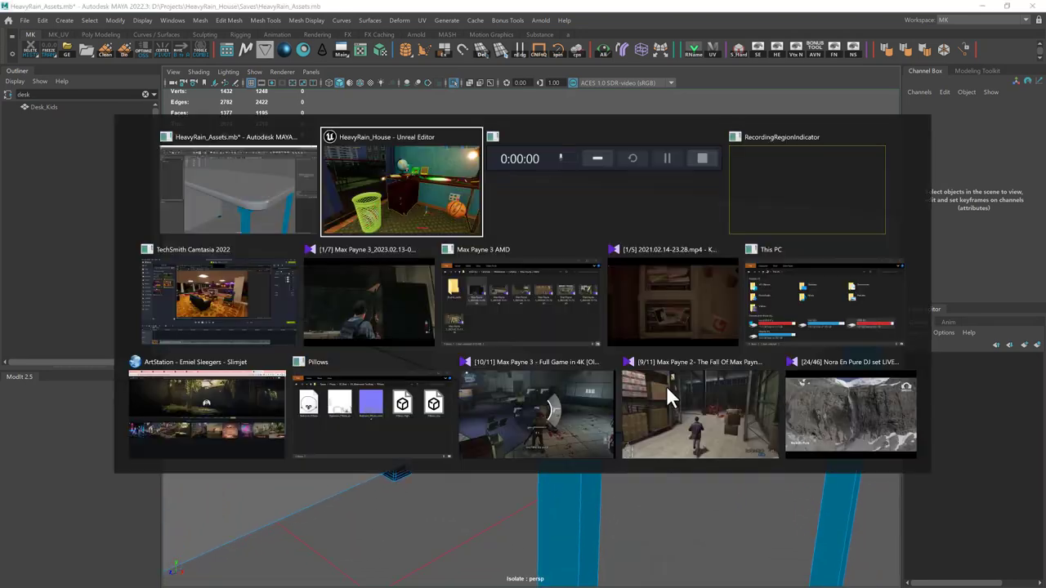
pyautogui.moveTo(574, 312); pyautogui.dragTo(525, 341, button='right')
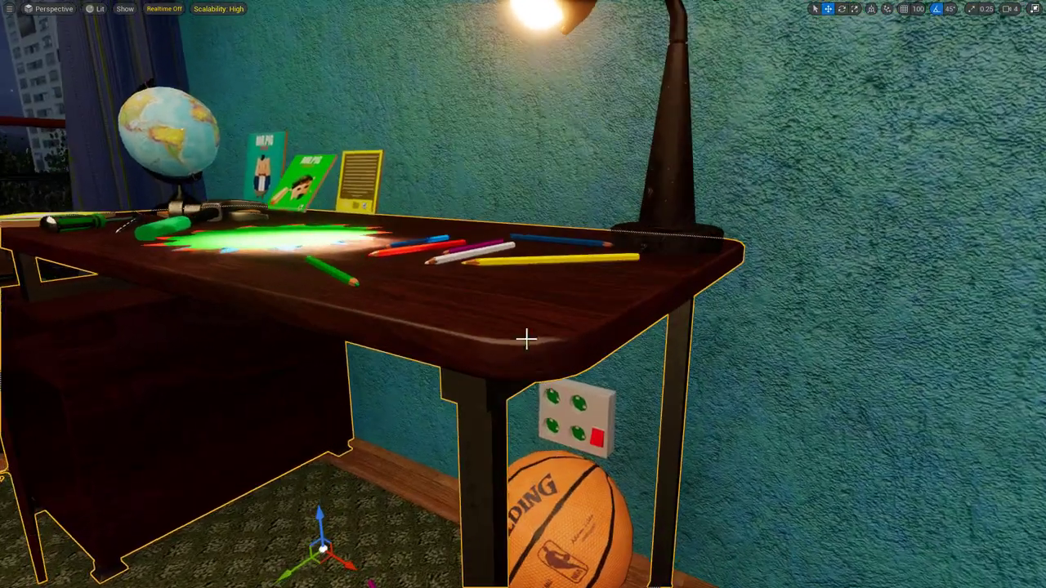
pyautogui.moveTo(457, 354)
pyautogui.mouseDown(button='right')
pyautogui.moveTo(470, 352)
pyautogui.moveTo(460, 347)
pyautogui.mouseUp(button='right')
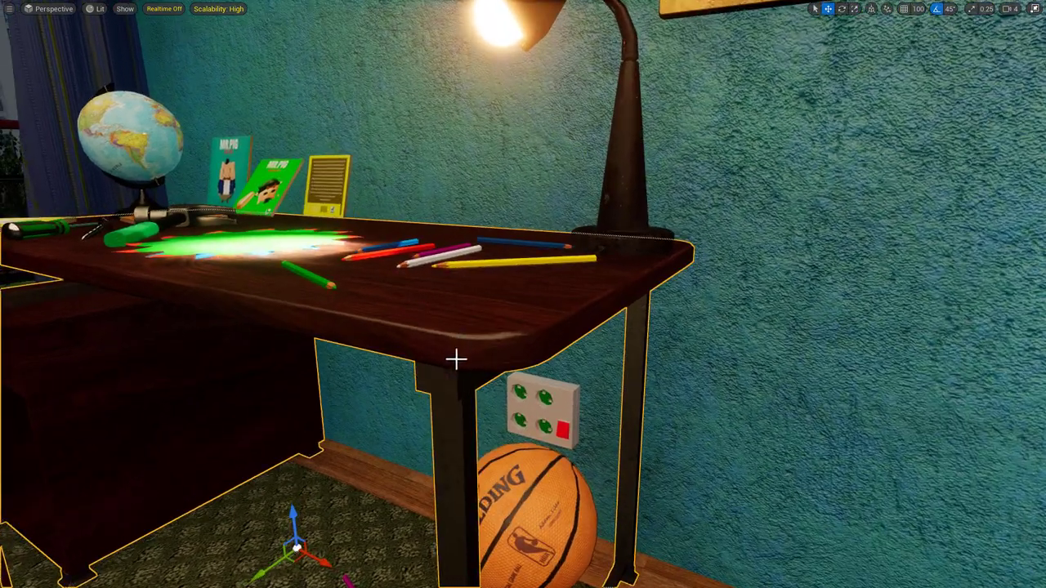
# Play the level to view the kids' desk from the character's distance, stop the session, and look around the kids' room
pyautogui.hotkey('alt', 'p')
pyautogui.press('Escape')
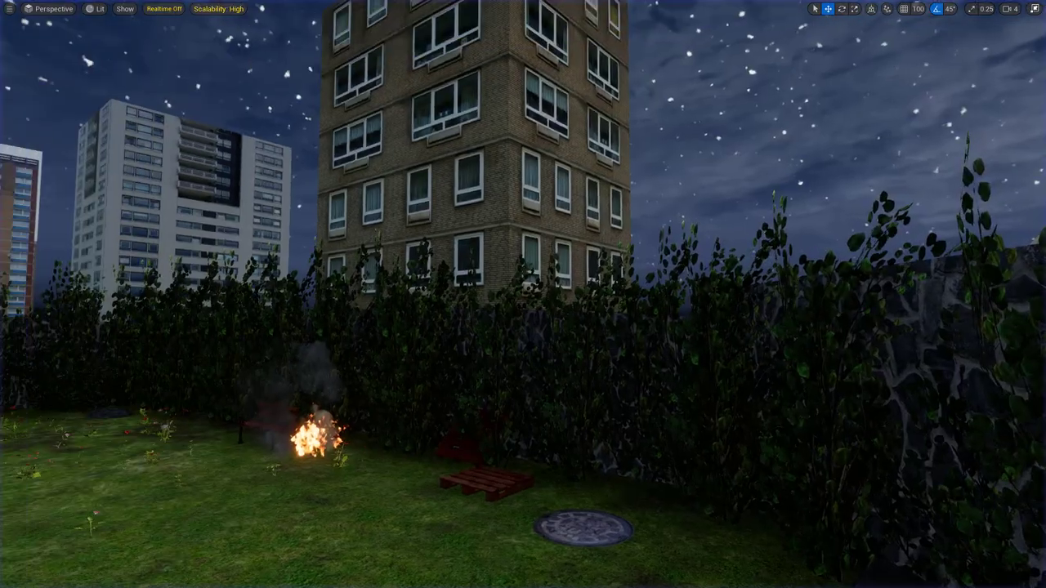
pyautogui.press('f')
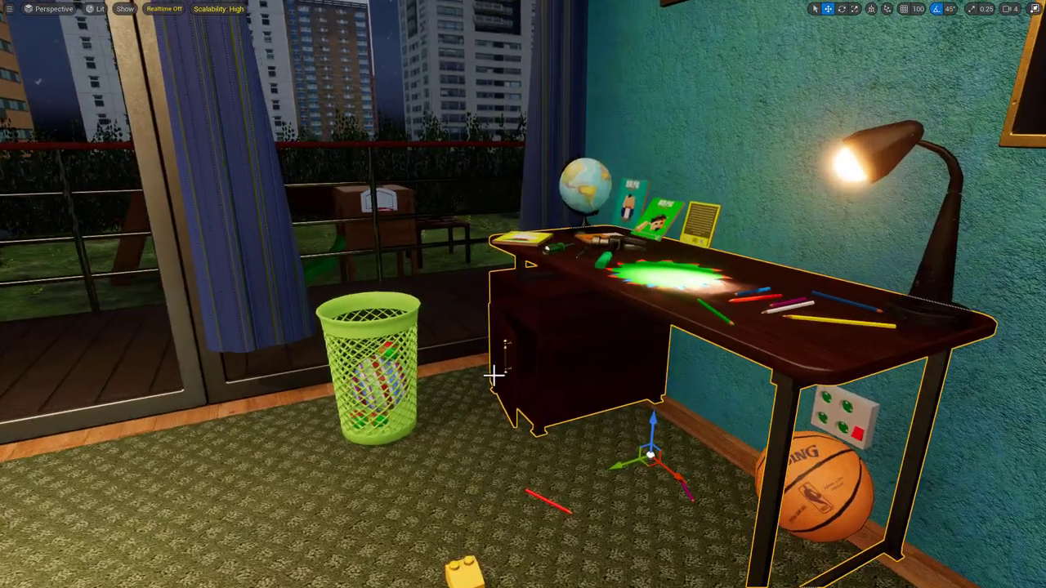
pyautogui.hotkey('alt', 'p')
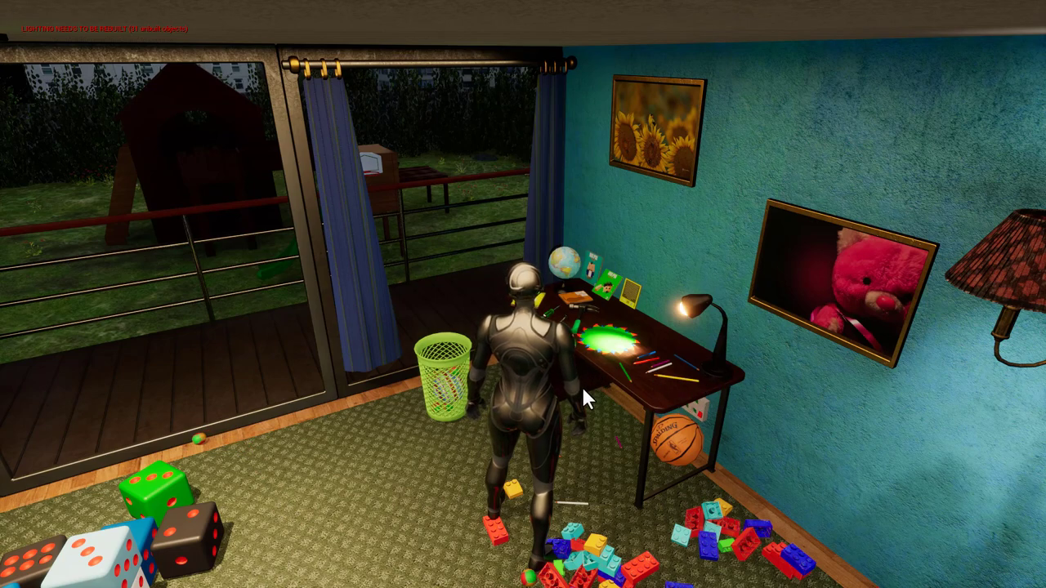
pyautogui.press('Escape')
pyautogui.press('w')
pyautogui.moveTo(452, 372)
pyautogui.mouseDown(button='right')
pyautogui.moveTo(461, 396)
pyautogui.moveTo(452, 372)
pyautogui.moveTo(463, 374)
pyautogui.moveTo(448, 376)
pyautogui.mouseUp(button='right')
pyautogui.press('s')
# Switch to the Max Payne 3 clip of the storage room and skip through it to examine the metal shelving
pyautogui.hotkey('alt', 'Tab')
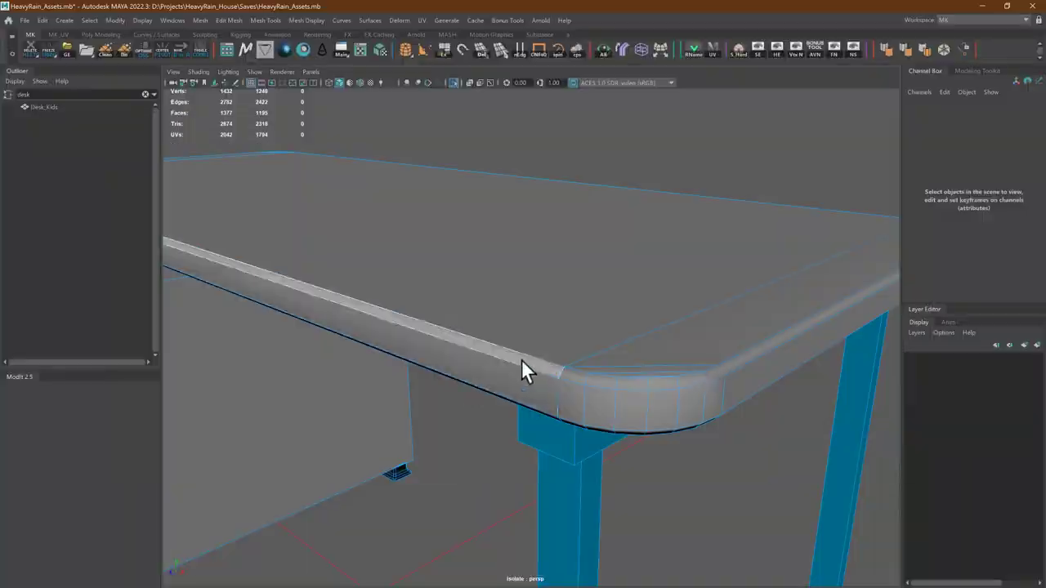
pyautogui.hotkey('alt', 'Tab')
pyautogui.hotkey('alt', 'Tab')
pyautogui.click(381, 282)
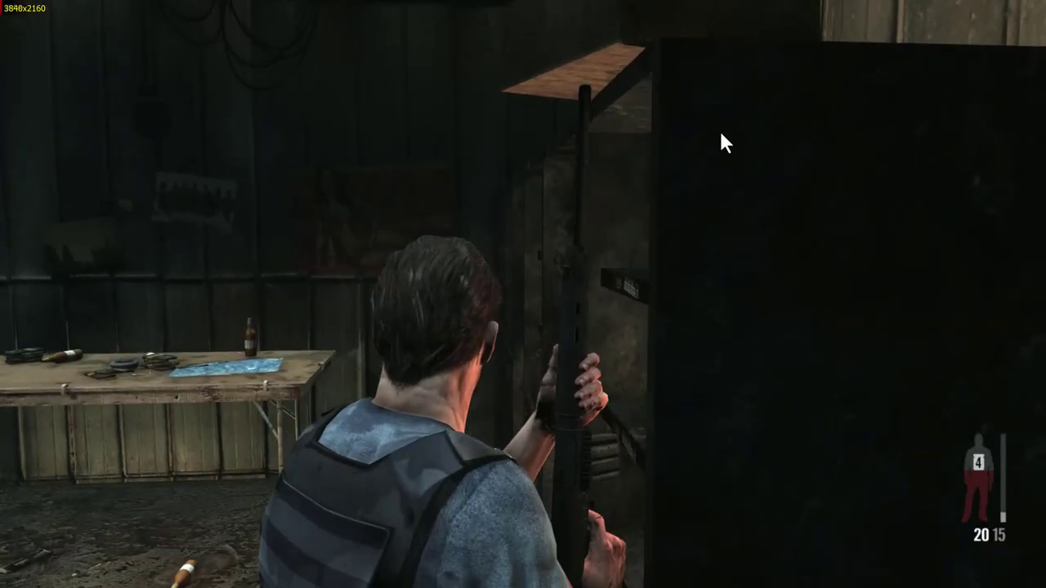
pyautogui.press('Left')
pyautogui.press('Left')
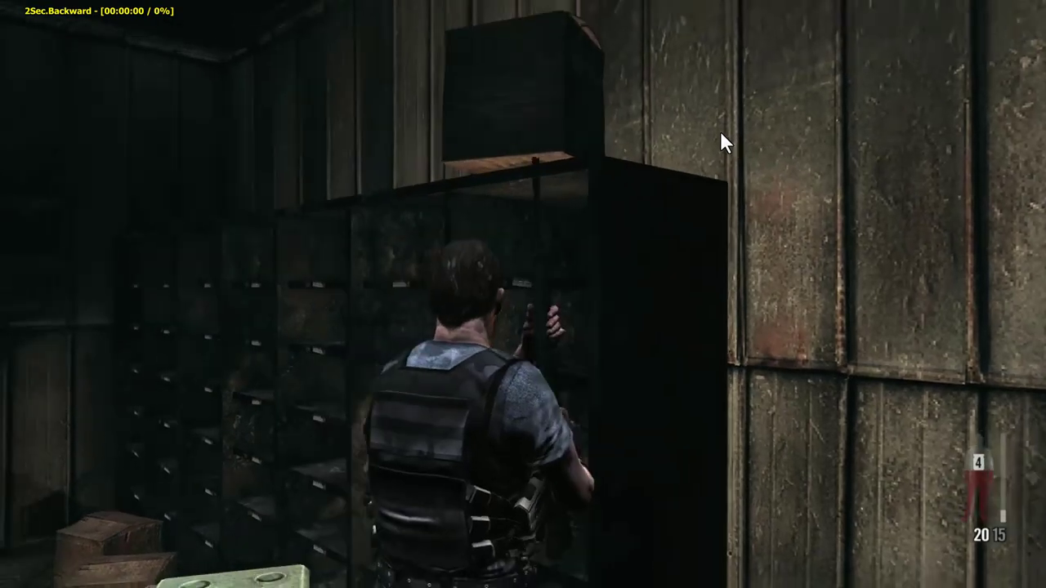
pyautogui.press('Right')
pyautogui.press('Right')
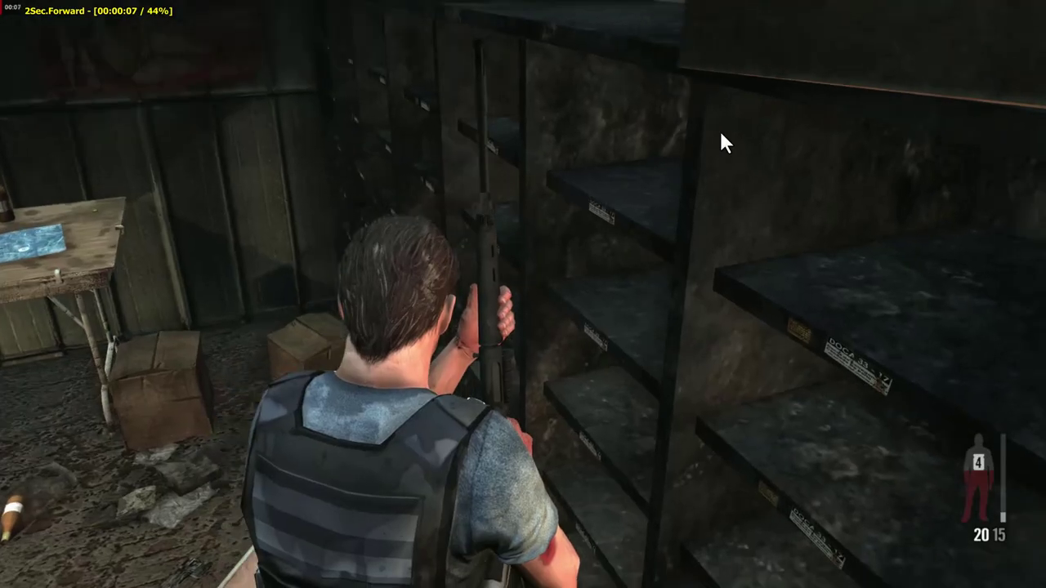
pyautogui.press('Right')
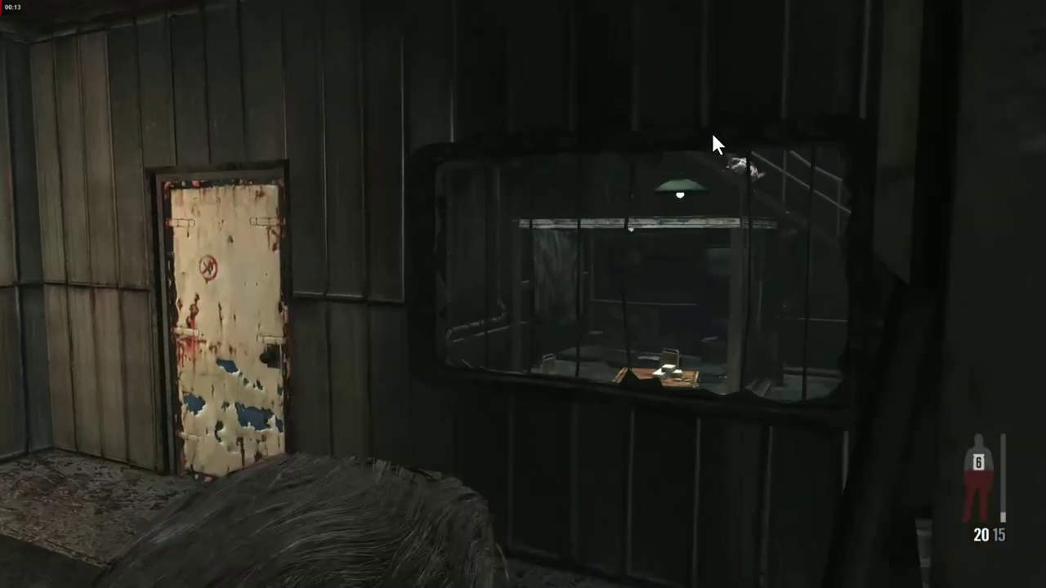
pyautogui.press('Left')
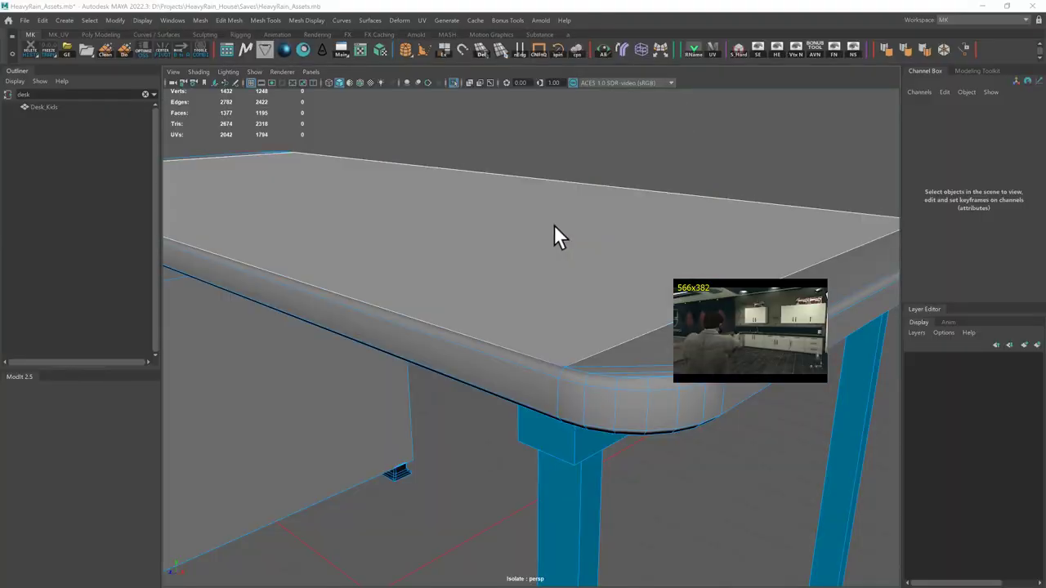
# Bring up the Max Payne 3 kitchen clip, examine the white cabinets and counters, and return to Maya
pyautogui.hotkey('alt', 'Tab')
pyautogui.click(417, 233)
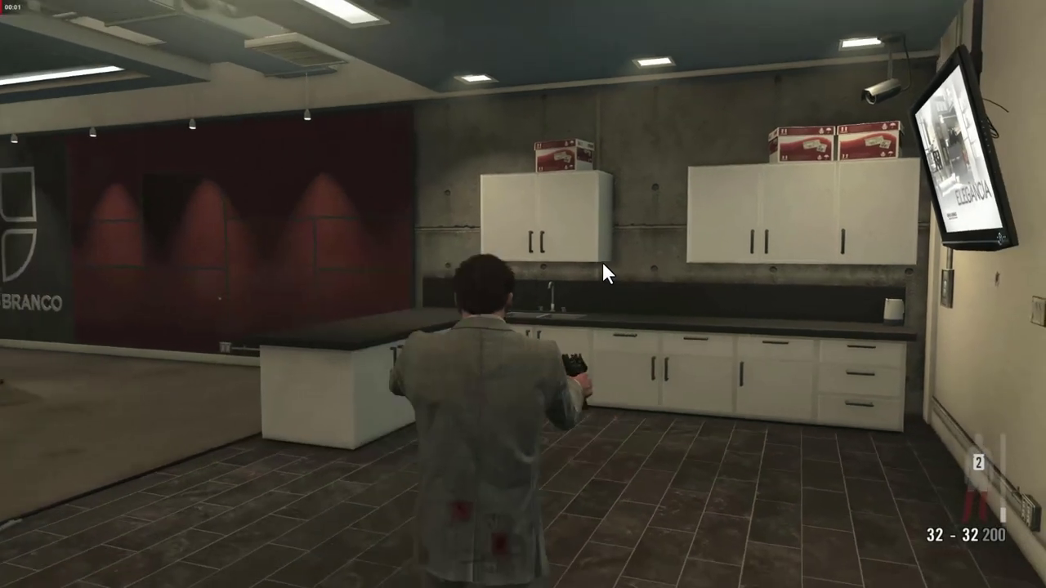
pyautogui.hotkey('alt', 'Tab')
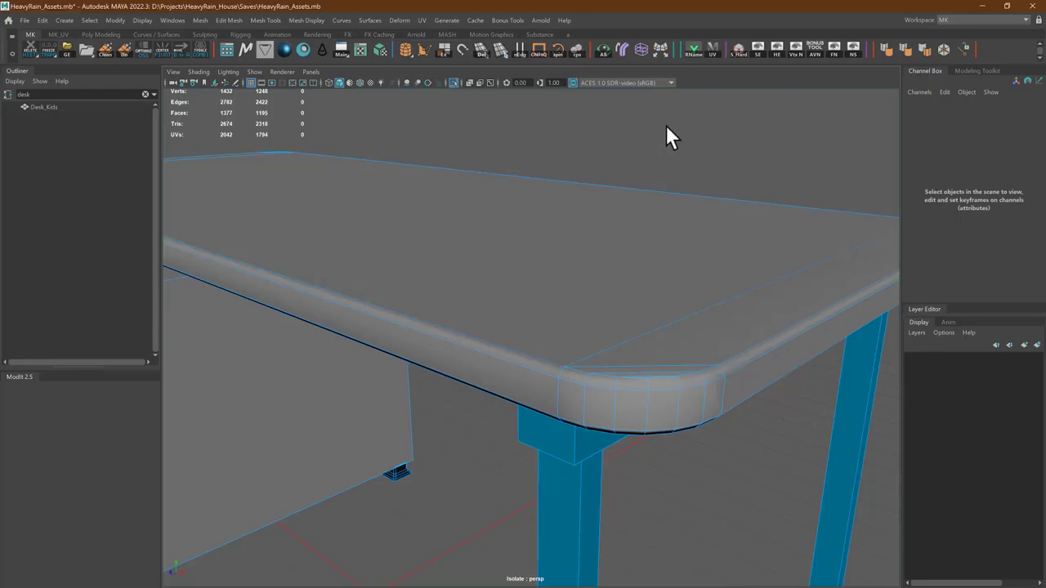
# Switch to Unreal and examine the living-room divider with its shelves, bench and fireplace from near and far
pyautogui.hotkey('alt', 'Tab')
pyautogui.hotkey('alt', 'Tab')
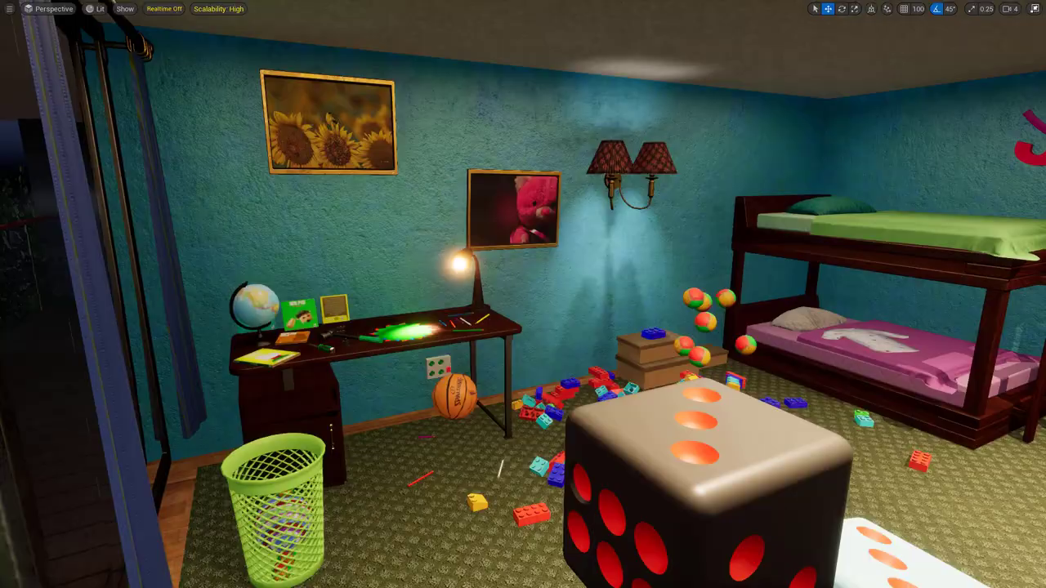
pyautogui.moveTo(524, 294); pyautogui.dragTo(499, 294, button='right')
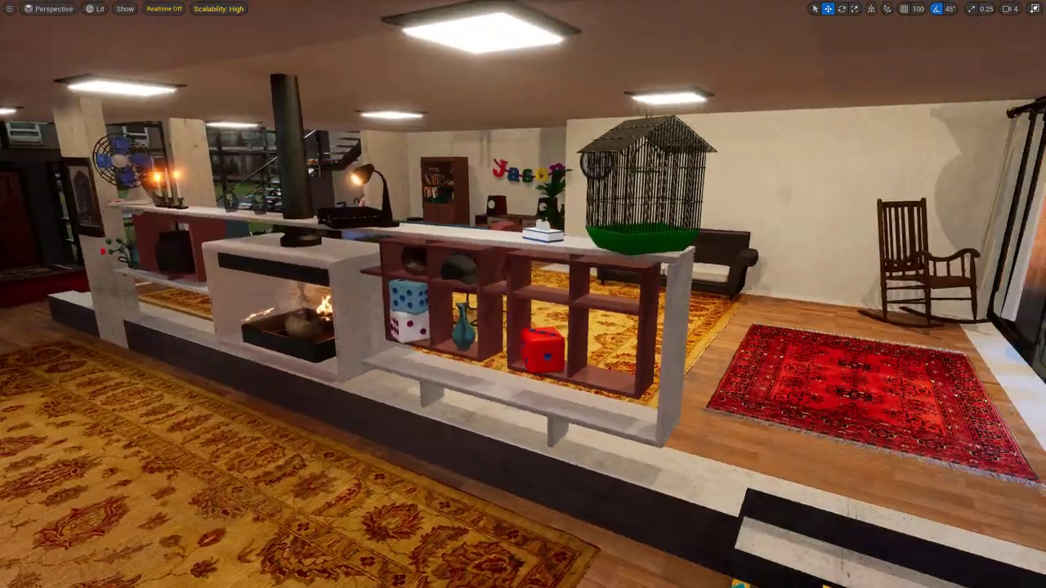
pyautogui.press('w')
pyautogui.moveTo(483, 192); pyautogui.dragTo(529, 211, button='right')
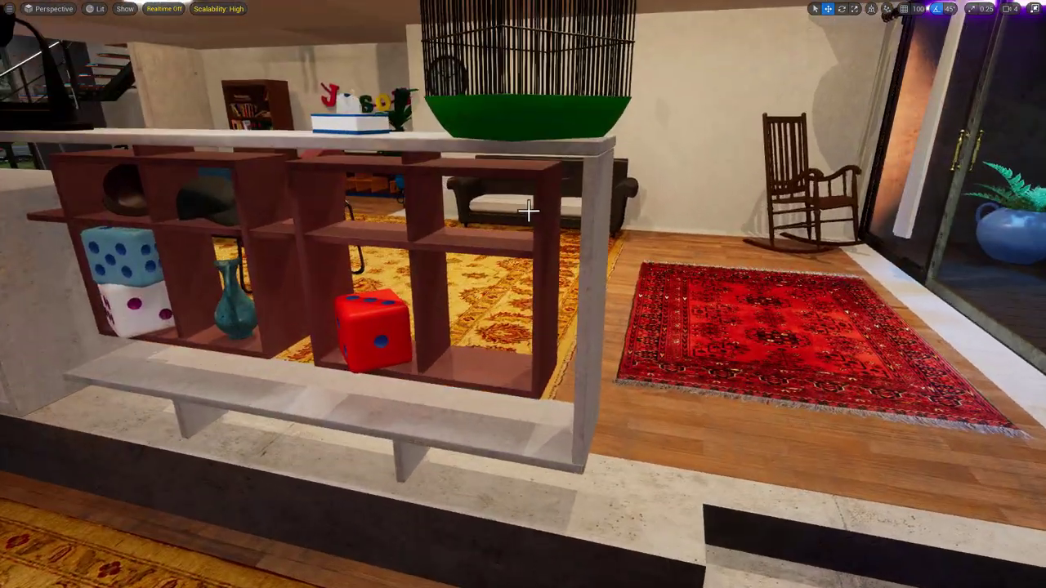
pyautogui.press('s')
pyautogui.moveTo(588, 173); pyautogui.dragTo(599, 269, button='right')
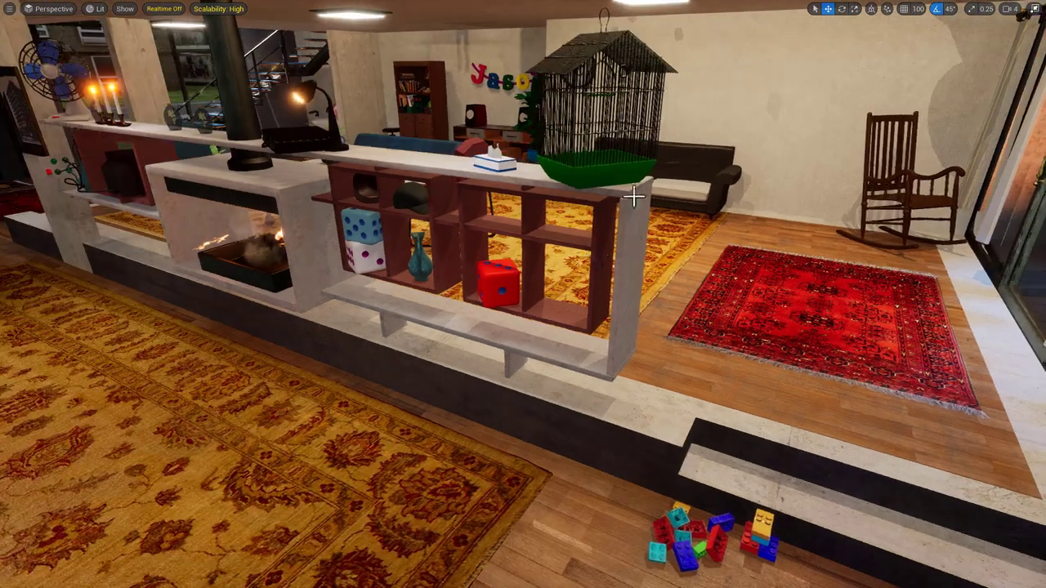
pyautogui.moveTo(603, 327); pyautogui.dragTo(599, 321, button='right')
pyautogui.moveTo(544, 357); pyautogui.dragTo(495, 368, button='right')
# Switch to the browser to view the environment artist's ArtStation portfolio, and return to Unreal
pyautogui.hotkey('alt', 'Tab')
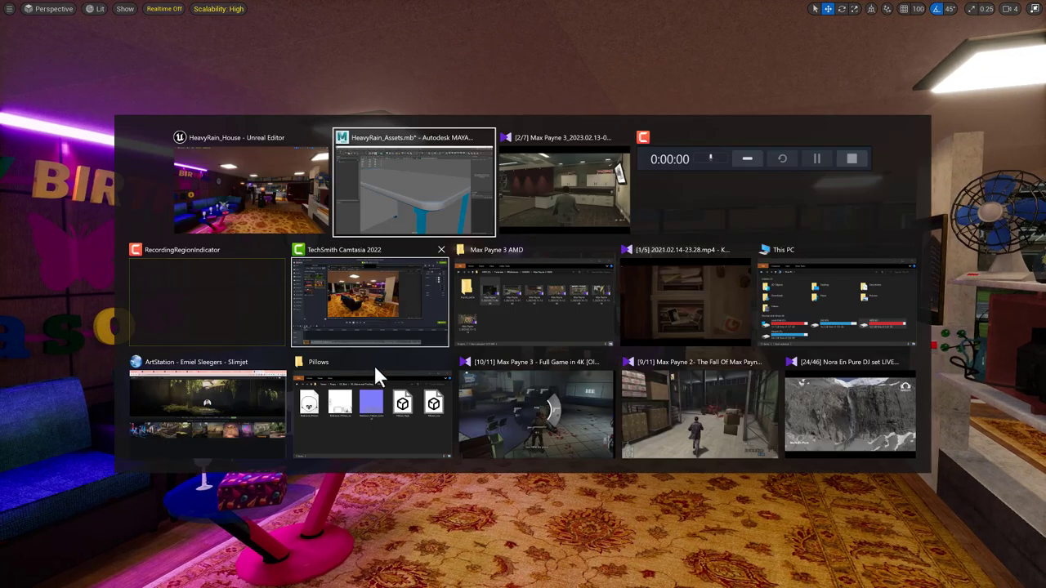
pyautogui.click(259, 414)
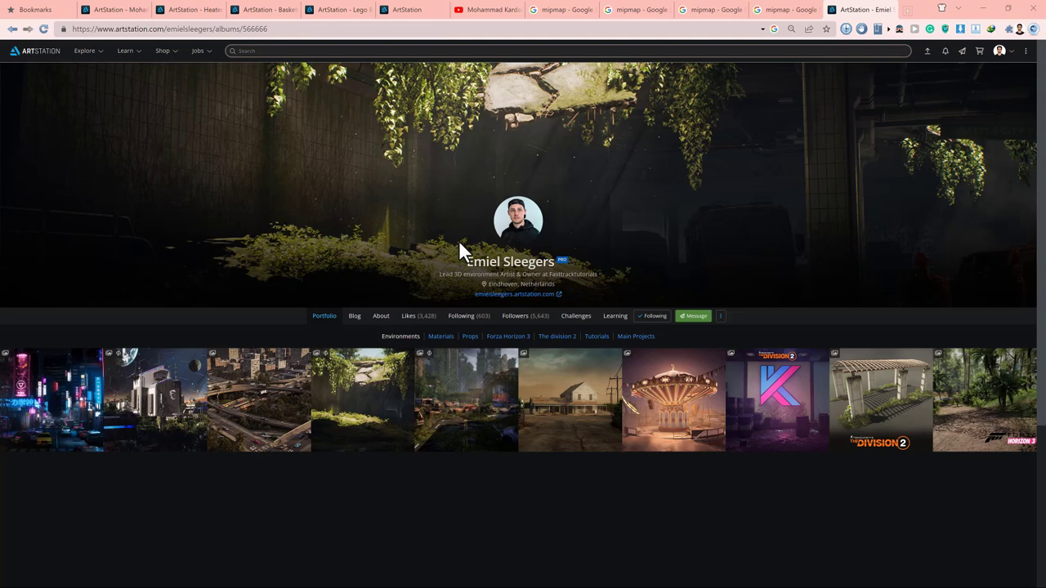
pyautogui.hotkey('alt', 'tab')
pyautogui.click(712, 232)
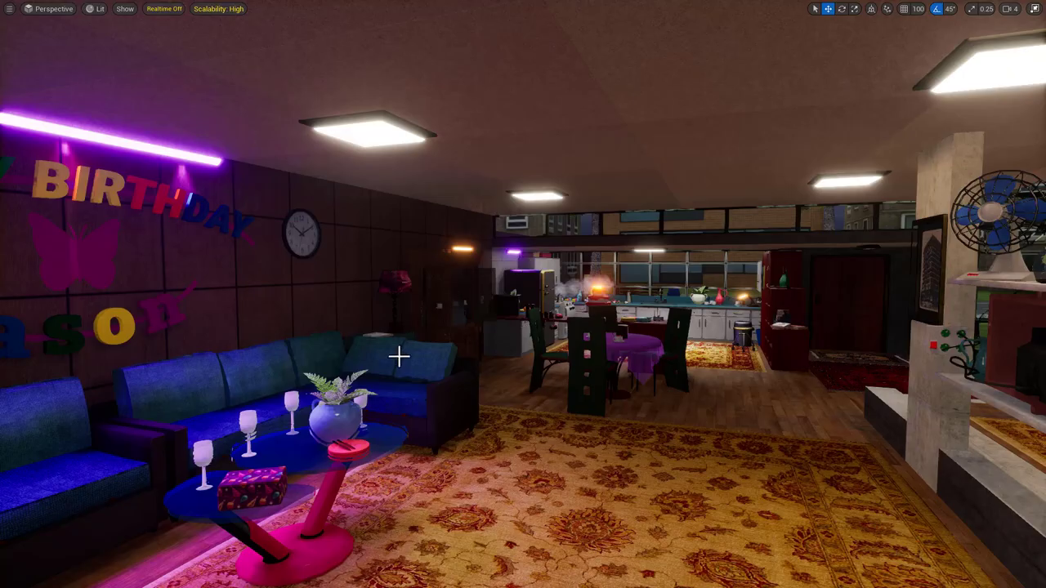
# Frame the birthday sofa area in the Unreal viewport and restore the normal editor layout from full screen
pyautogui.press('s')
pyautogui.moveTo(399, 357); pyautogui.dragTo(360, 353, button='right')
pyautogui.press('w')
pyautogui.press('F11')
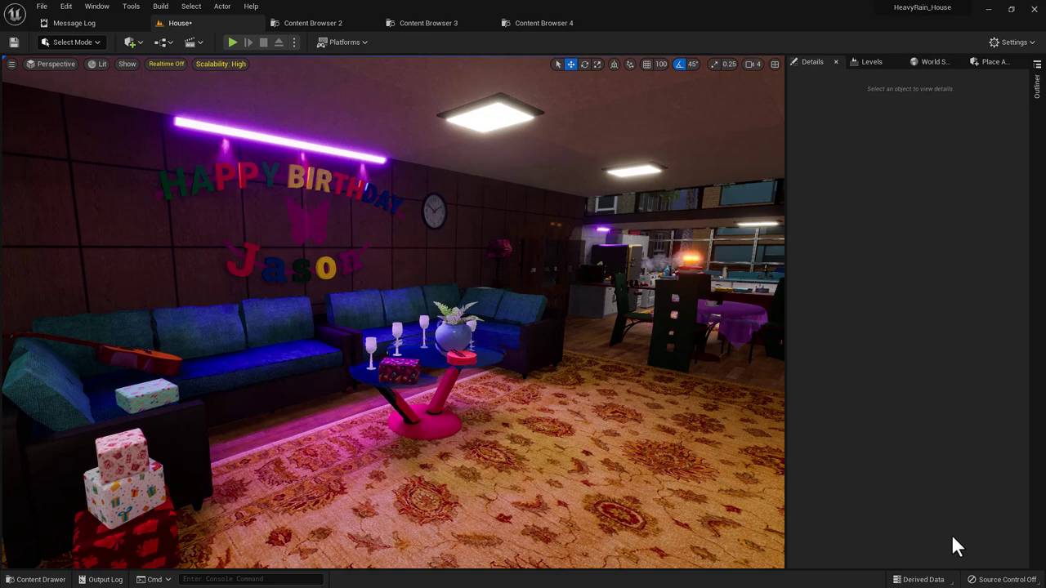